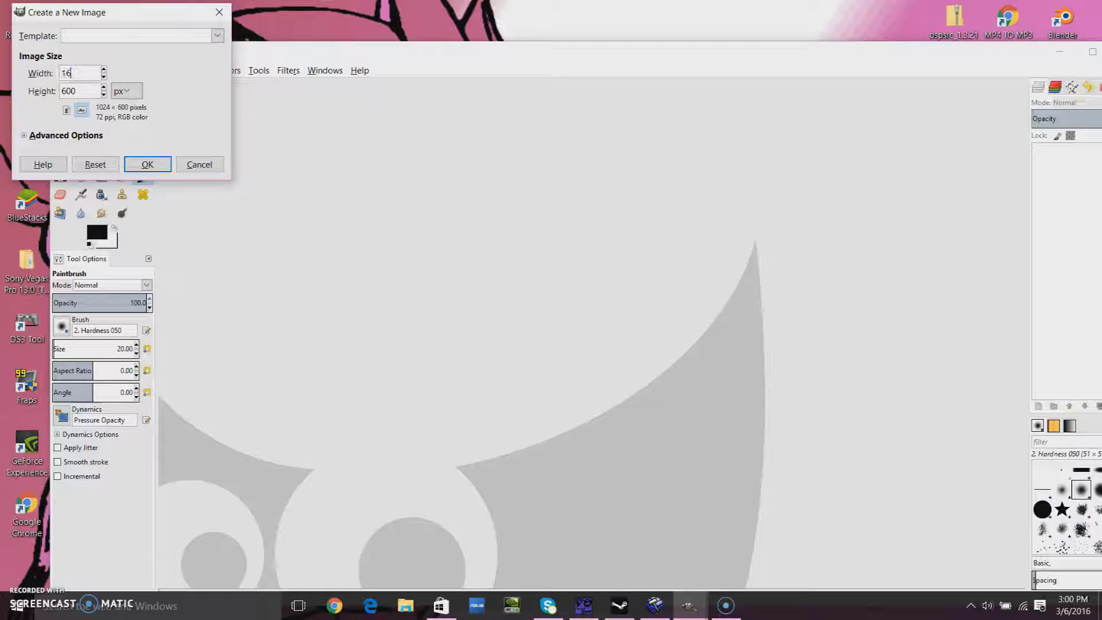
# Step: Create a new 16 by 16 px image and maximize the image window
pyautogui.press('Tab')
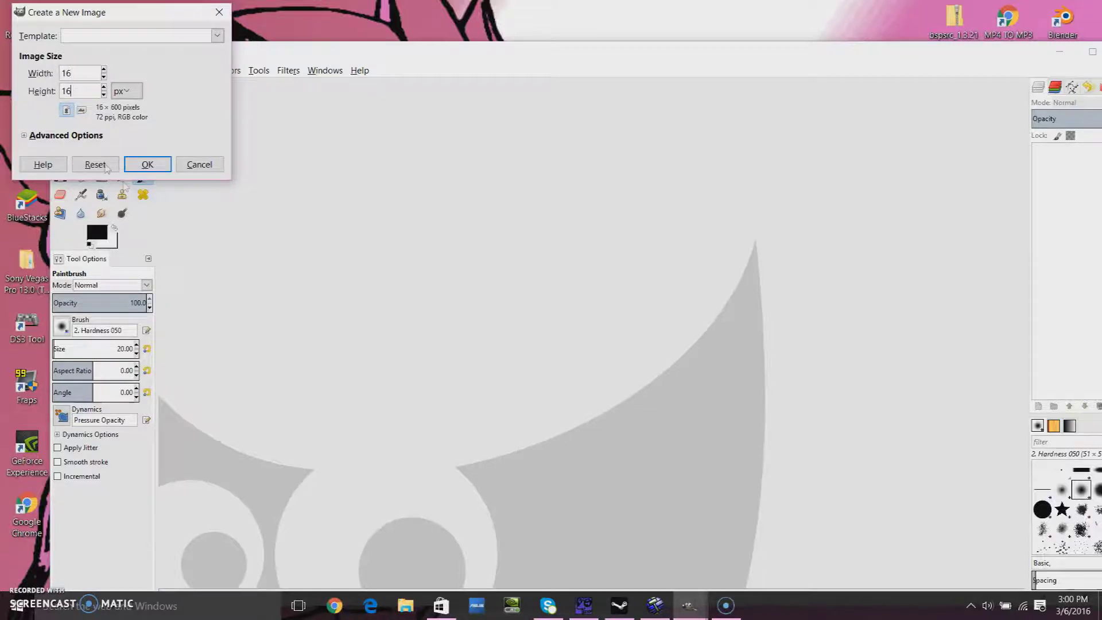
pyautogui.click(149, 163)
pyautogui.doubleClick(586, 51)
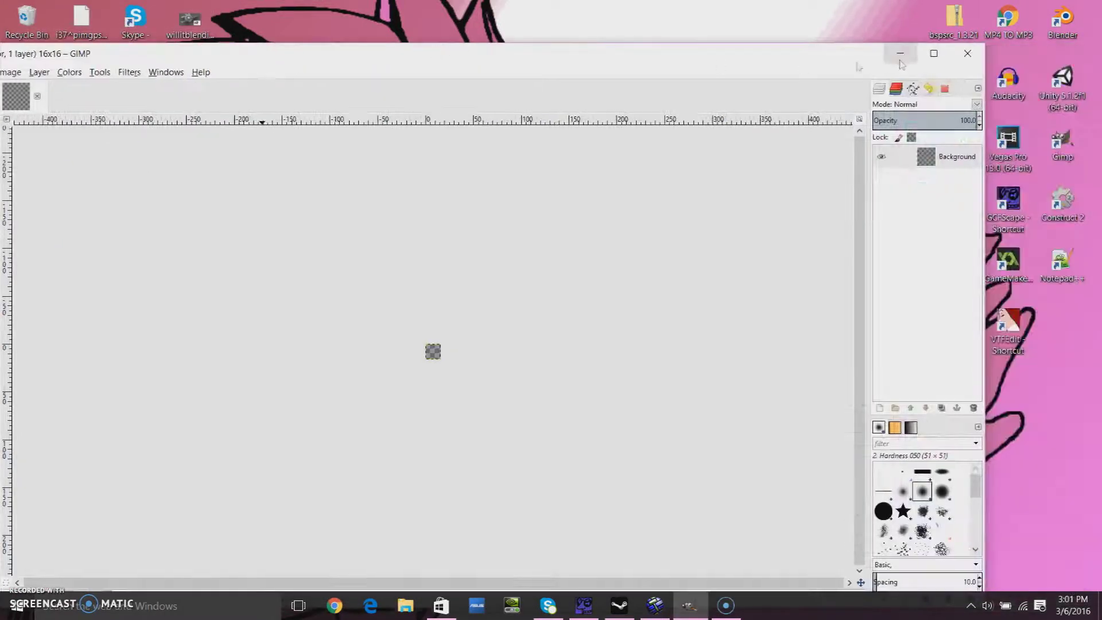
pyautogui.click(931, 58)
# Step: Fill the whole canvas with white as the foreground color using Bucket Fill
pyautogui.click(92, 75)
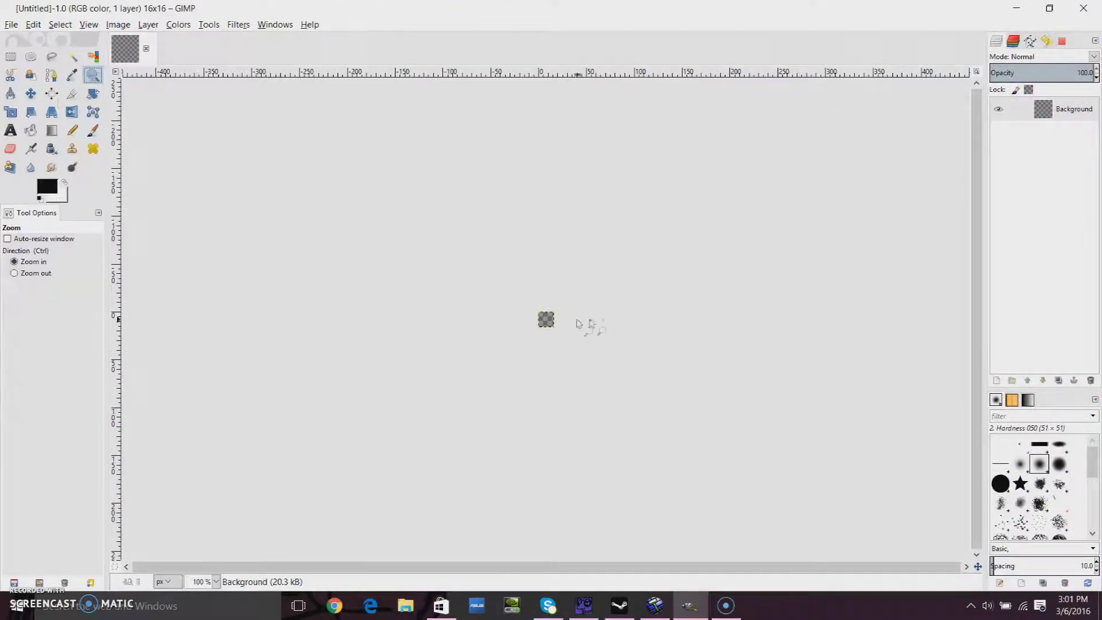
pyautogui.click(547, 320)
pyautogui.click(547, 320)
pyautogui.click(545, 319)
pyautogui.click(545, 319)
pyautogui.click(545, 319)
pyautogui.click(544, 319)
pyautogui.click(544, 319)
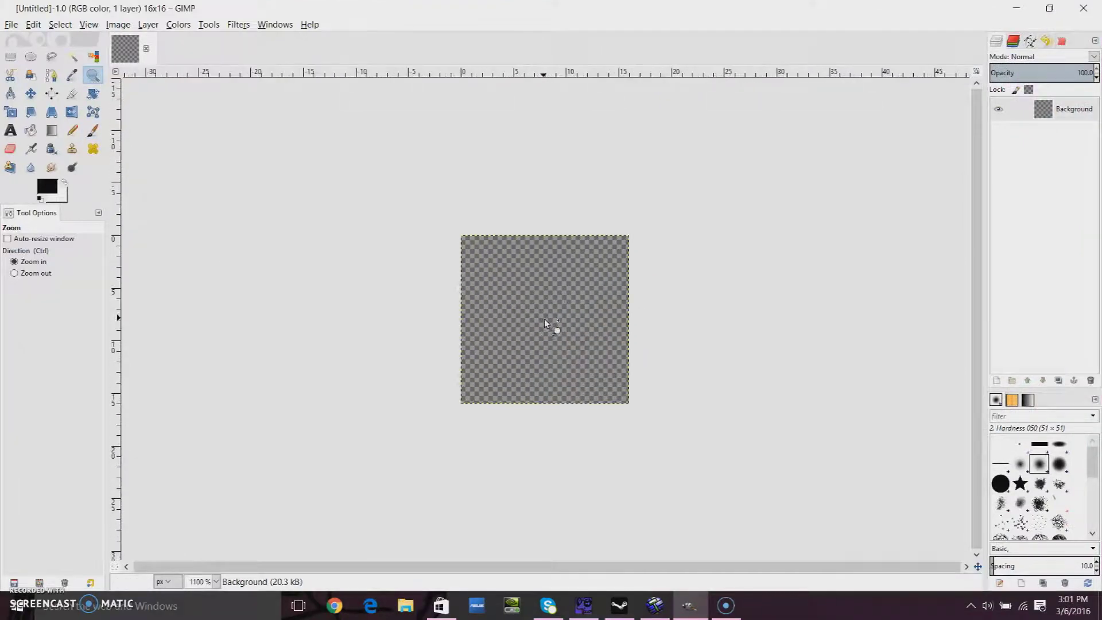
pyautogui.click(542, 319)
pyautogui.click(31, 131)
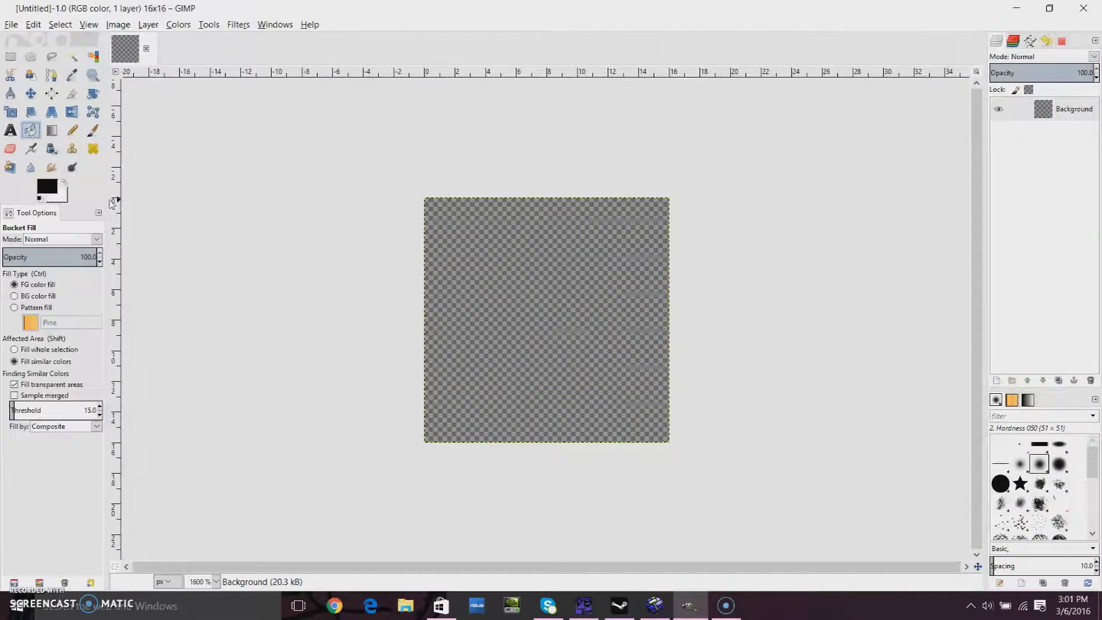
pyautogui.click(66, 183)
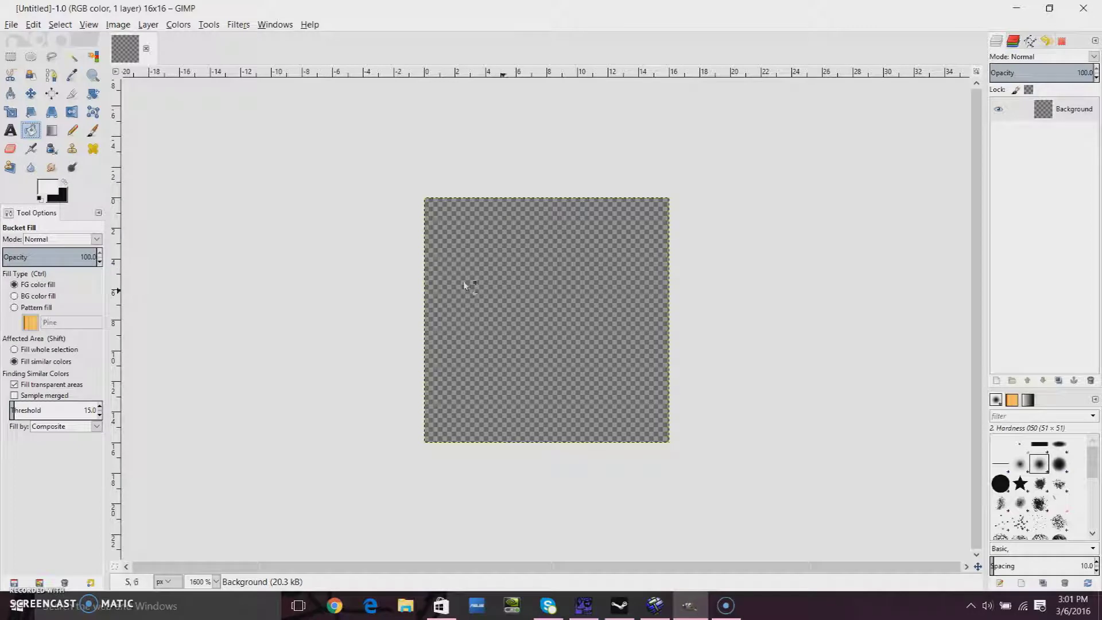
pyautogui.click(540, 307)
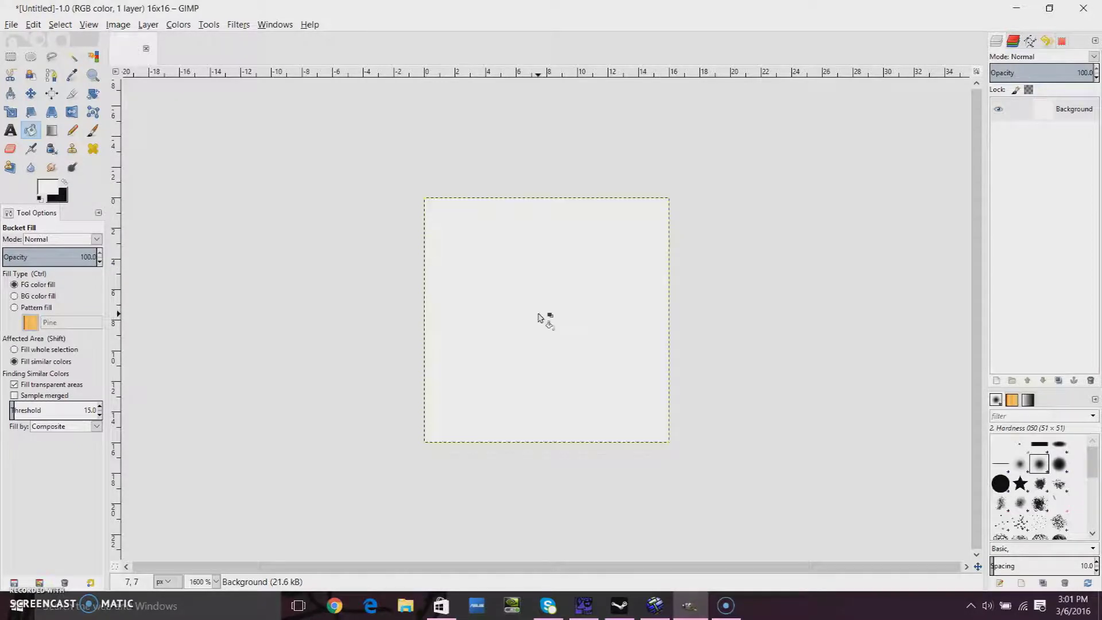
# Step: Get the Pencil ready at size 1 with black as the foreground color
pyautogui.click(73, 130)
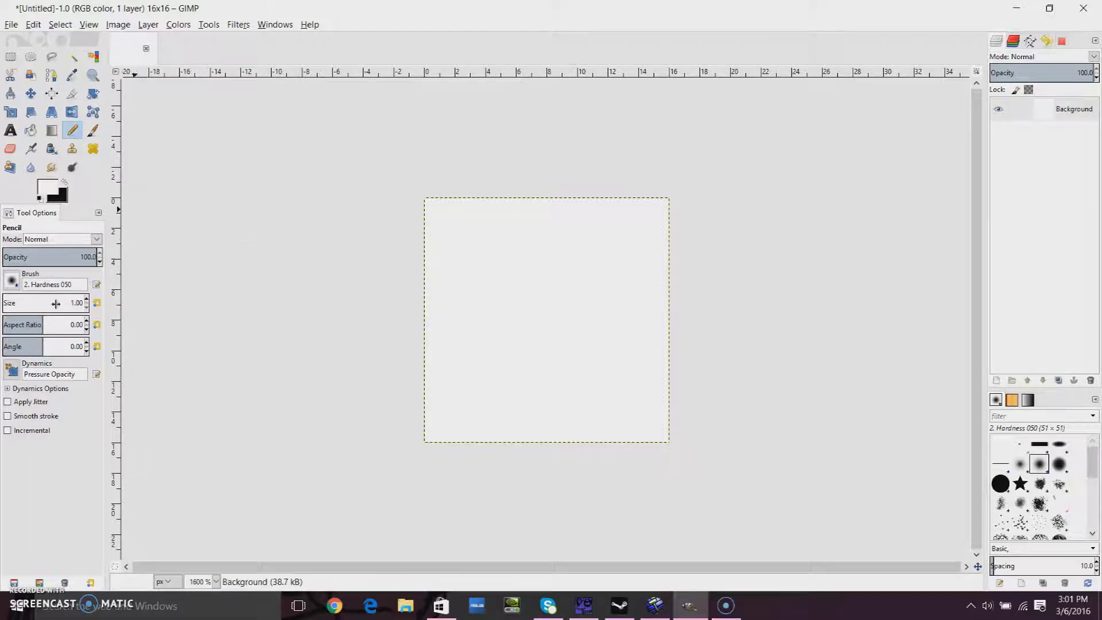
pyautogui.click(65, 182)
# Step: Scribble a test stroke with the Pencil and another with the Paintbrush, removing each from the canvas
pyautogui.moveTo(467, 269)
pyautogui.mouseDown()
pyautogui.moveTo(609, 356)
pyautogui.moveTo(551, 367)
pyautogui.mouseUp()
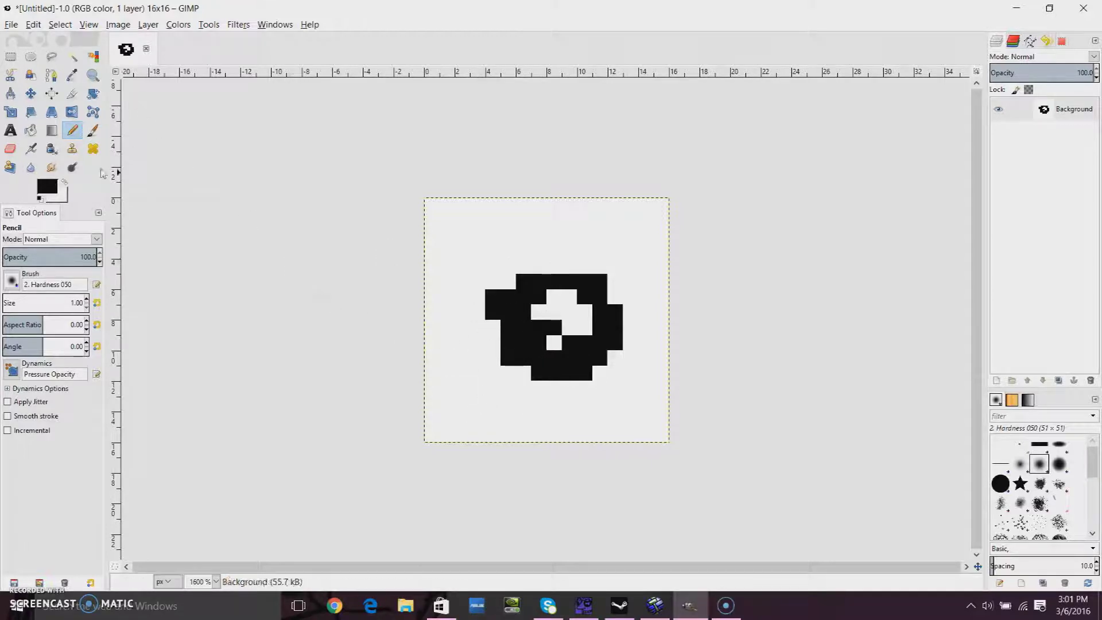
pyautogui.hotkey('ctrl', 'z')
pyautogui.click(92, 130)
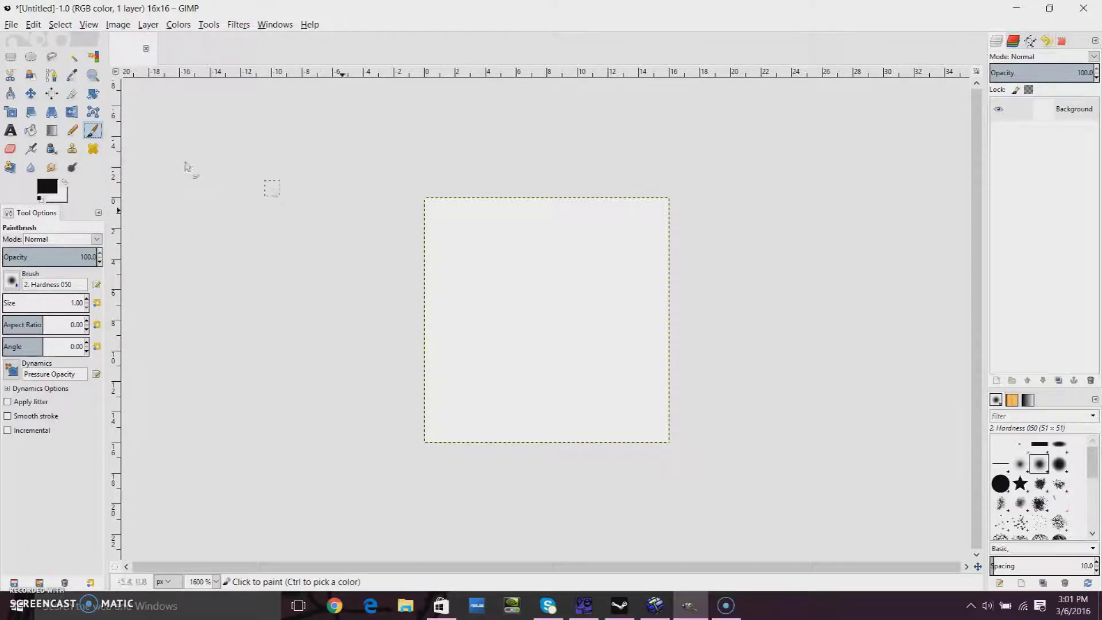
pyautogui.moveTo(499, 332)
pyautogui.mouseDown()
pyautogui.moveTo(558, 267)
pyautogui.moveTo(526, 326)
pyautogui.moveTo(583, 339)
pyautogui.moveTo(493, 384)
pyautogui.moveTo(540, 377)
pyautogui.moveTo(538, 409)
pyautogui.moveTo(621, 371)
pyautogui.moveTo(624, 343)
pyautogui.mouseUp()
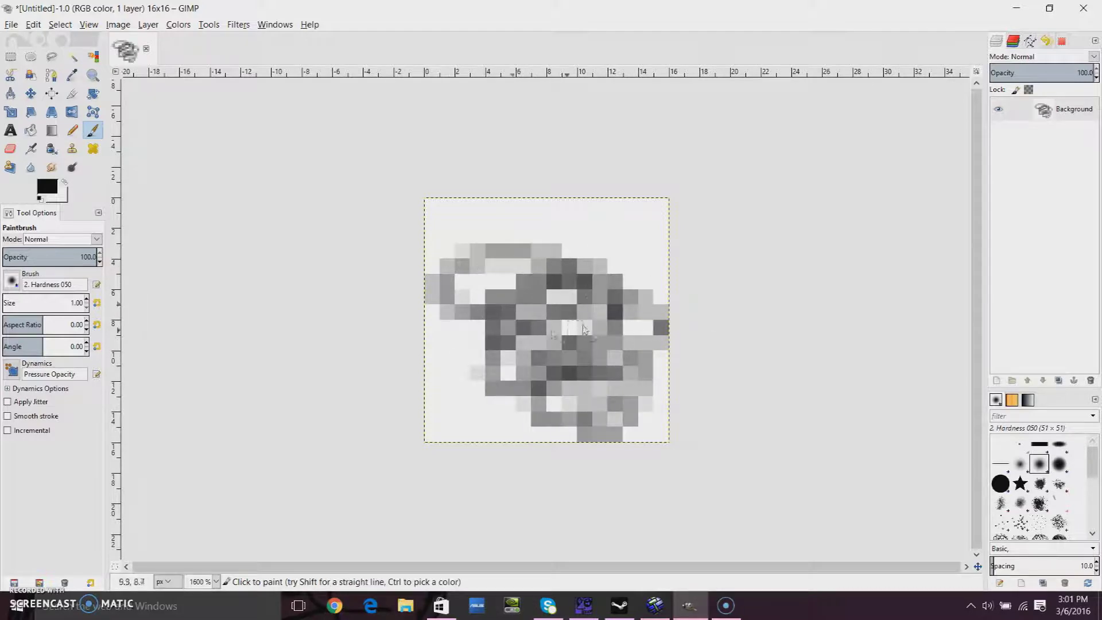
pyautogui.press('Delete')
# Step: Draw three black 1-pixel Pencil lines across the full canvas width at pixel rows 4, 9 and 15
pyautogui.click(72, 130)
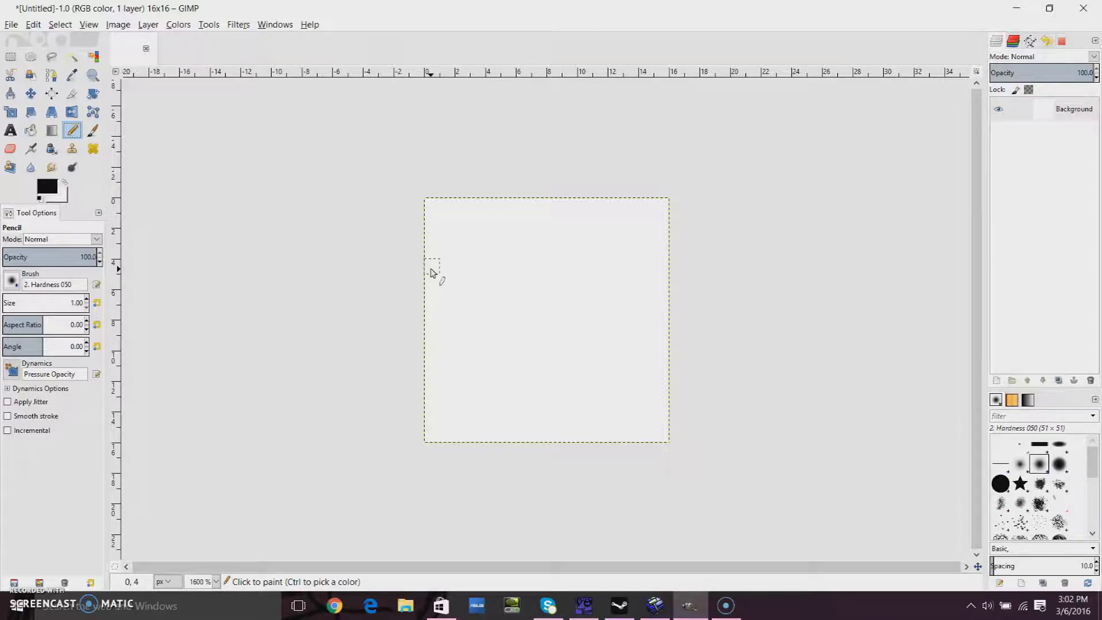
pyautogui.moveTo(432, 272); pyautogui.dragTo(655, 268)
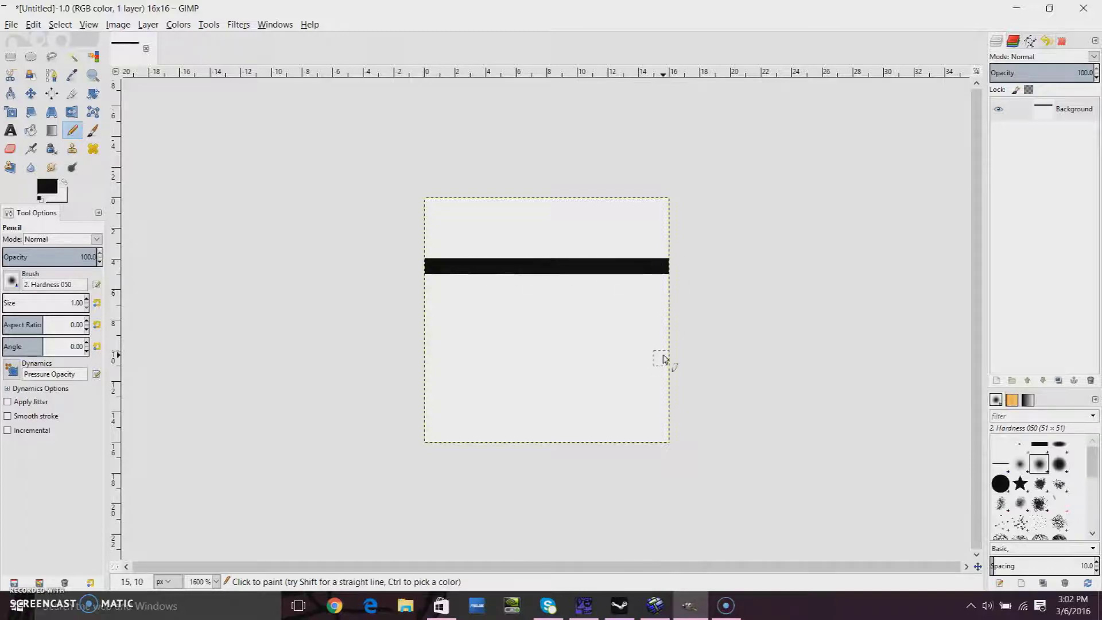
pyautogui.moveTo(654, 341); pyautogui.dragTo(426, 342)
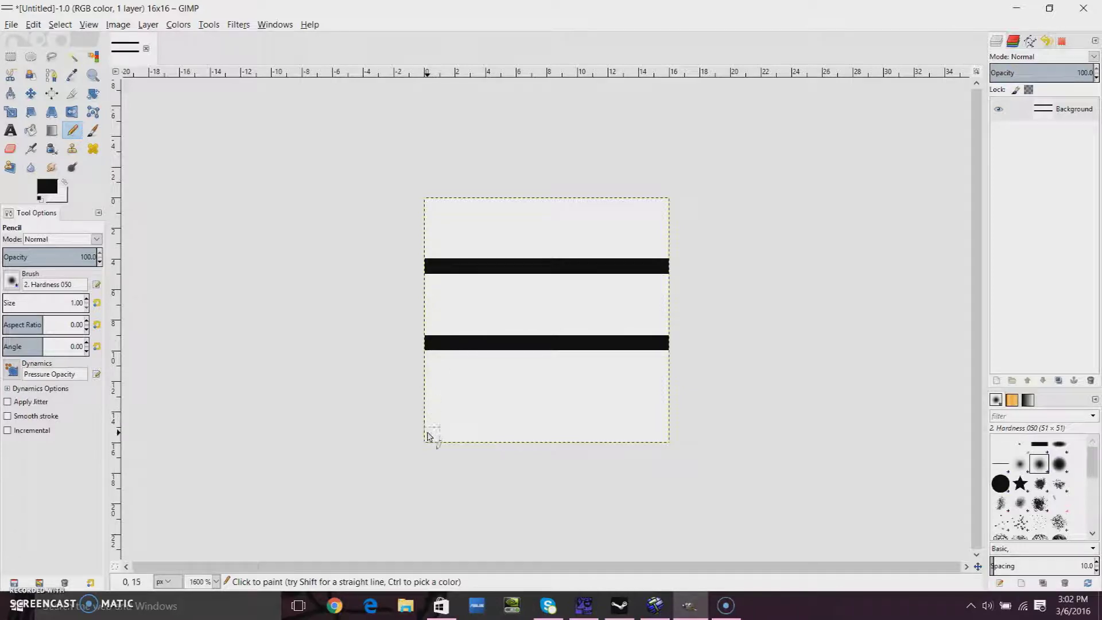
pyautogui.moveTo(428, 433); pyautogui.dragTo(673, 432)
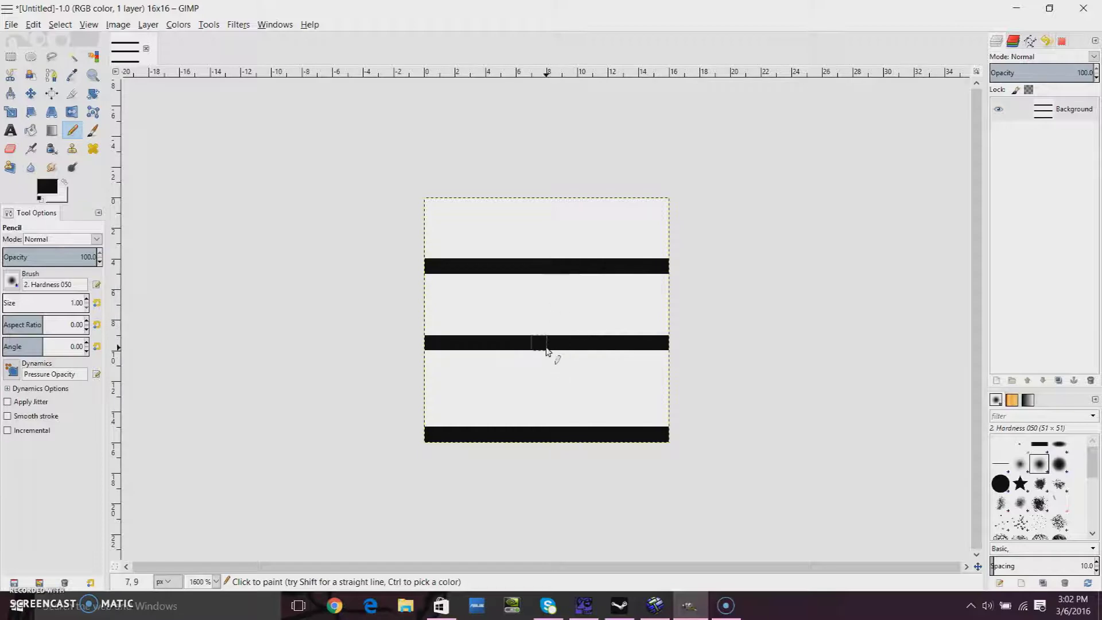
# Step: Draw vertical brick joints at column 0 in the bottom row, column 8 in the middle row and column 4 in the top row
pyautogui.moveTo(432, 364); pyautogui.dragTo(432, 435)
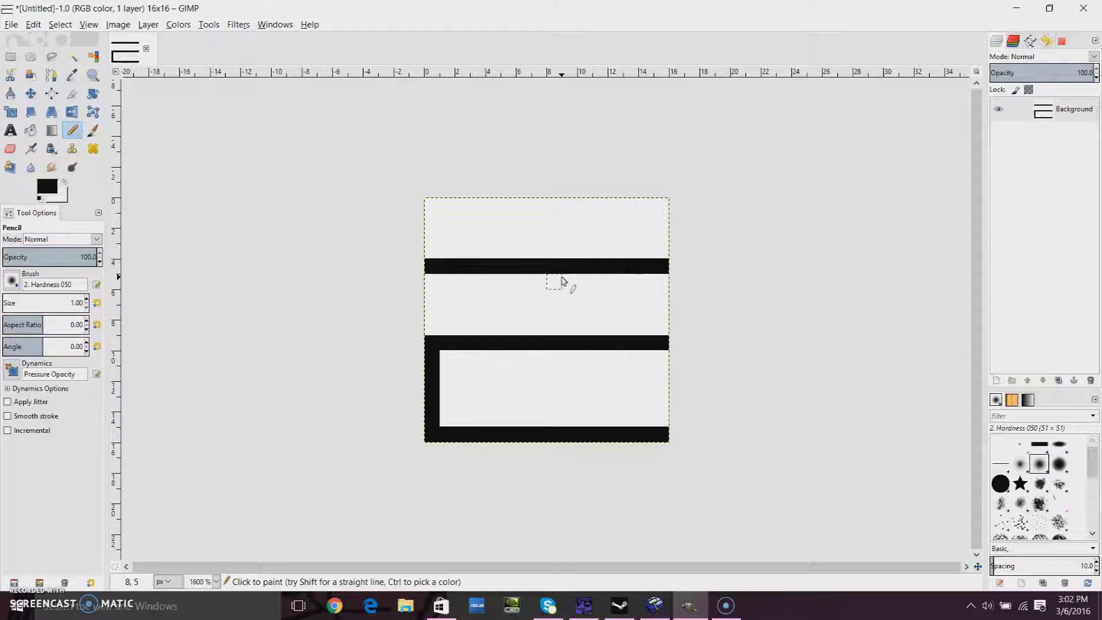
pyautogui.moveTo(561, 282); pyautogui.dragTo(555, 356)
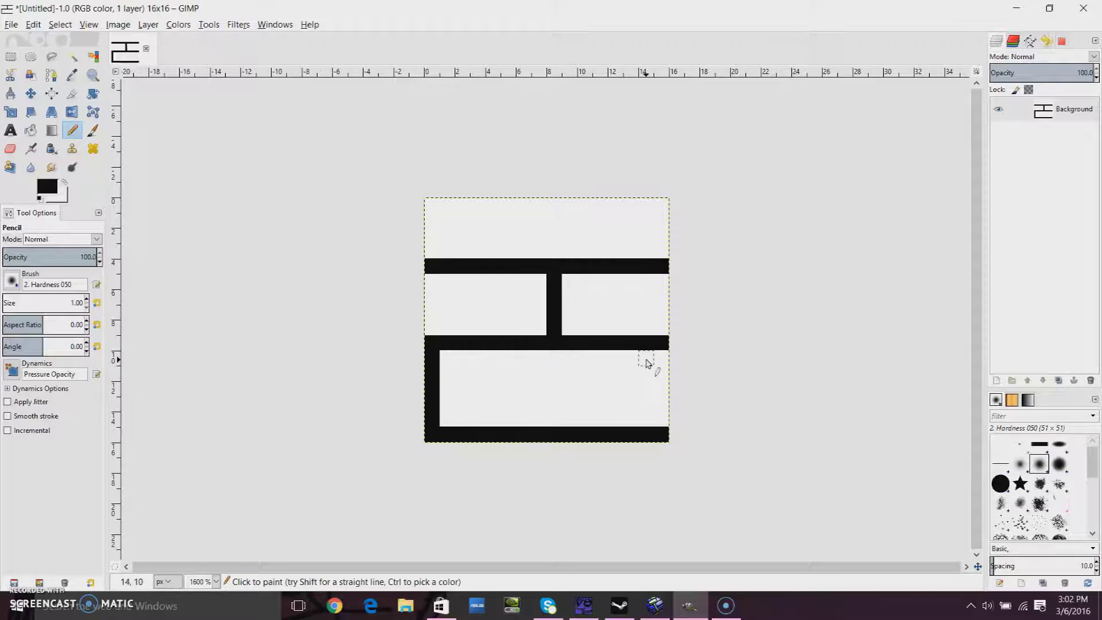
pyautogui.moveTo(494, 202); pyautogui.dragTo(499, 270)
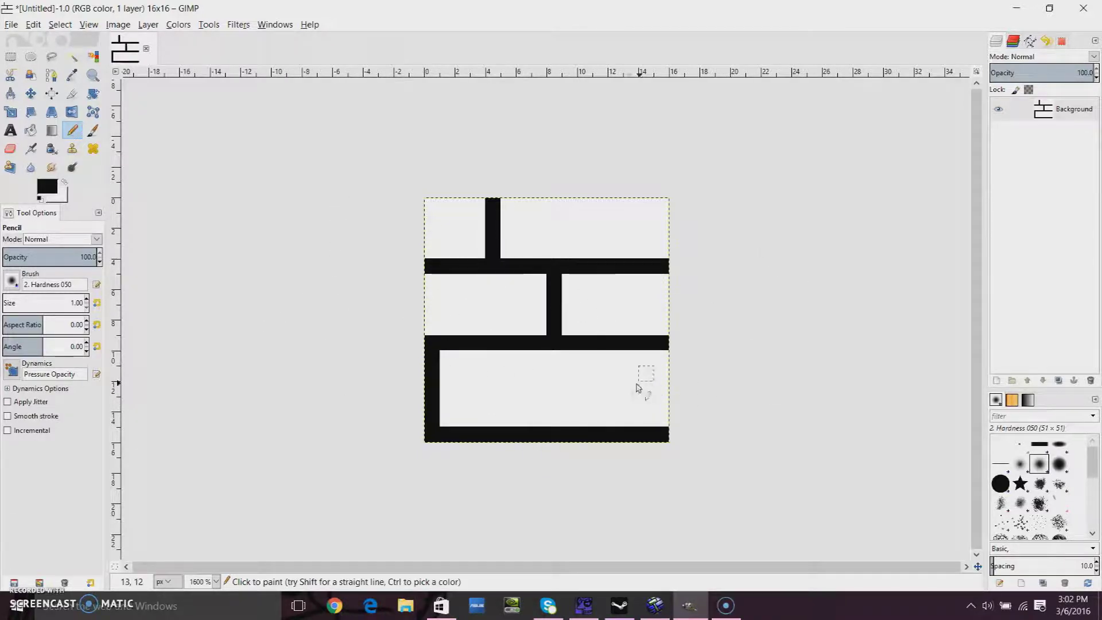
# Step: Tile the brick texture into a new 64 by 64 px image and inspect how the rows repeat
pyautogui.click(237, 26)
pyautogui.moveTo(316, 230)
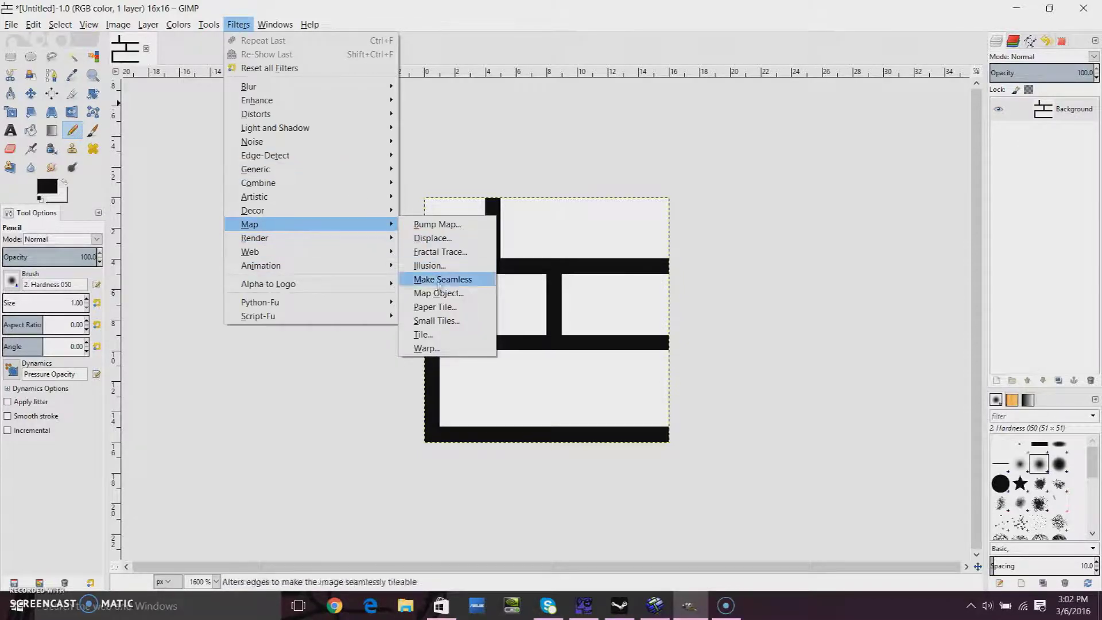
pyautogui.click(435, 337)
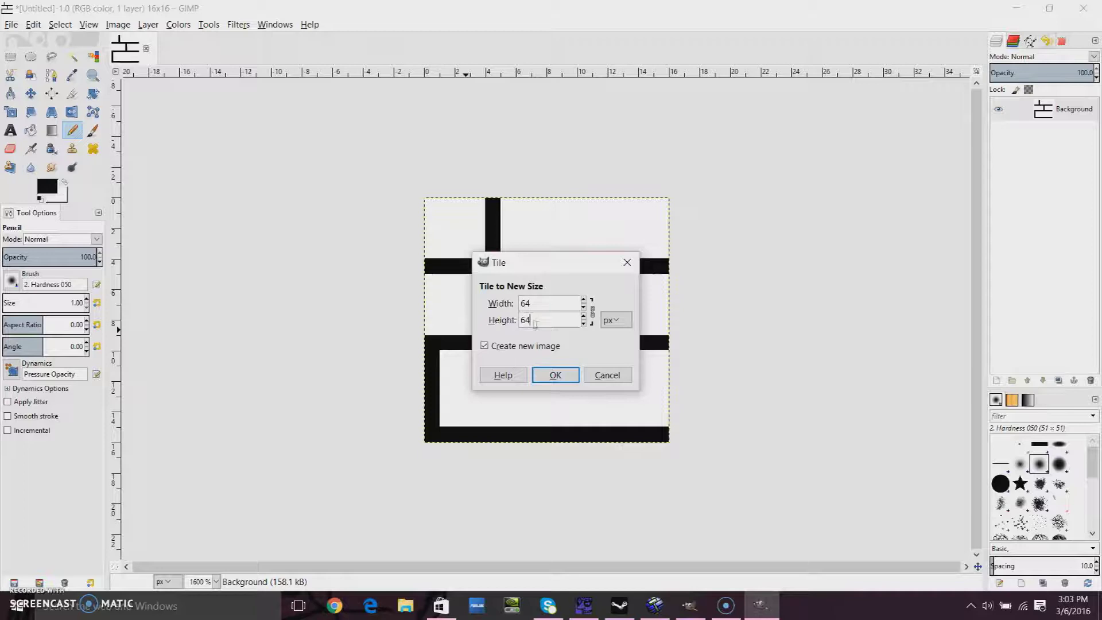
pyautogui.write('64')
pyautogui.click(555, 376)
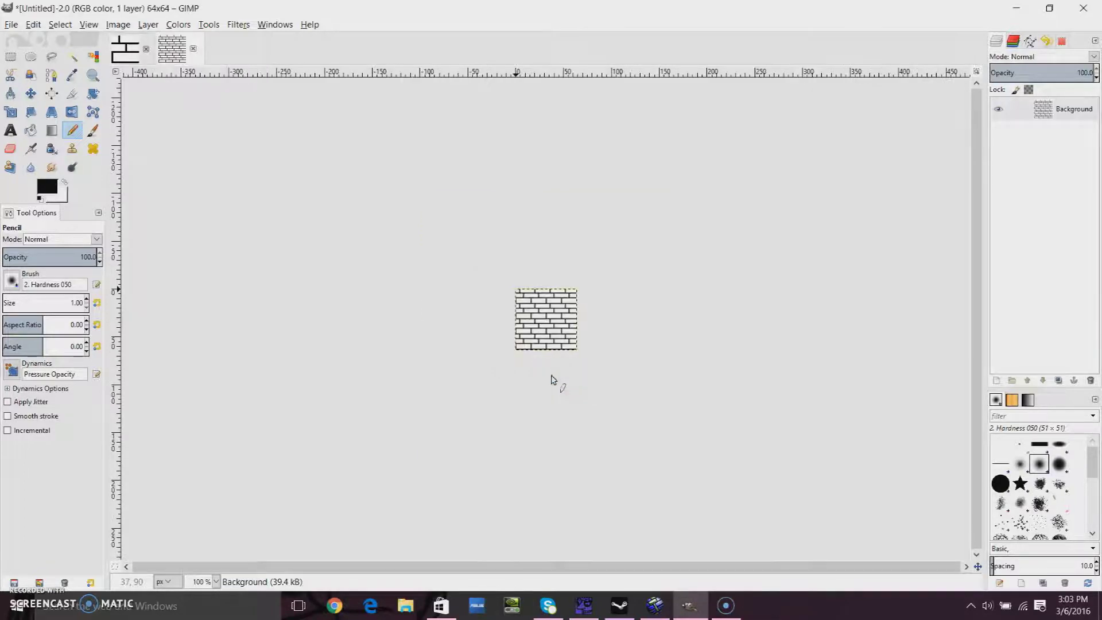
pyautogui.click(92, 75)
pyautogui.click(546, 323)
pyautogui.click(546, 322)
pyautogui.click(546, 323)
pyautogui.click(546, 323)
pyautogui.click(547, 324)
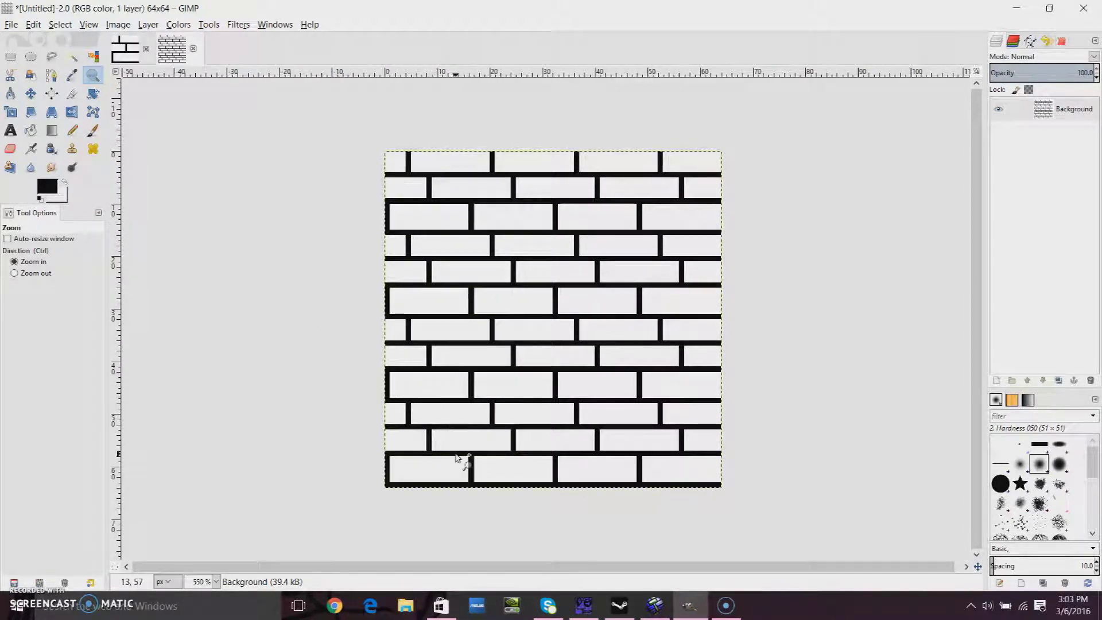
# Step: In the original 16x16 image, erase the middle horizontal line at row 9 with the Pencil in the sampled white
pyautogui.click(126, 49)
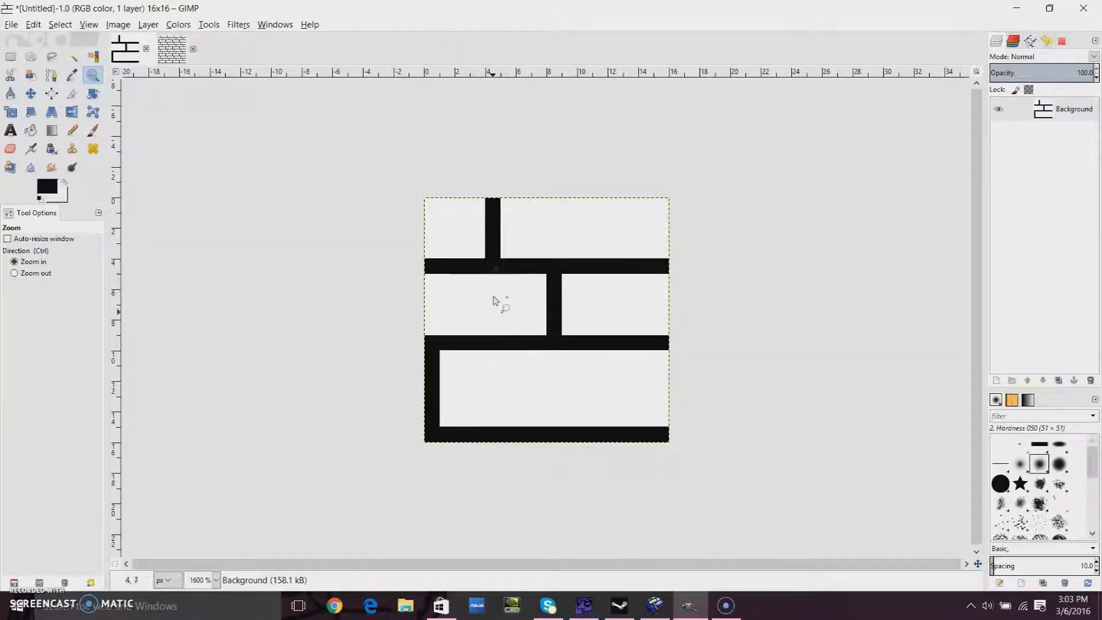
pyautogui.click(72, 131)
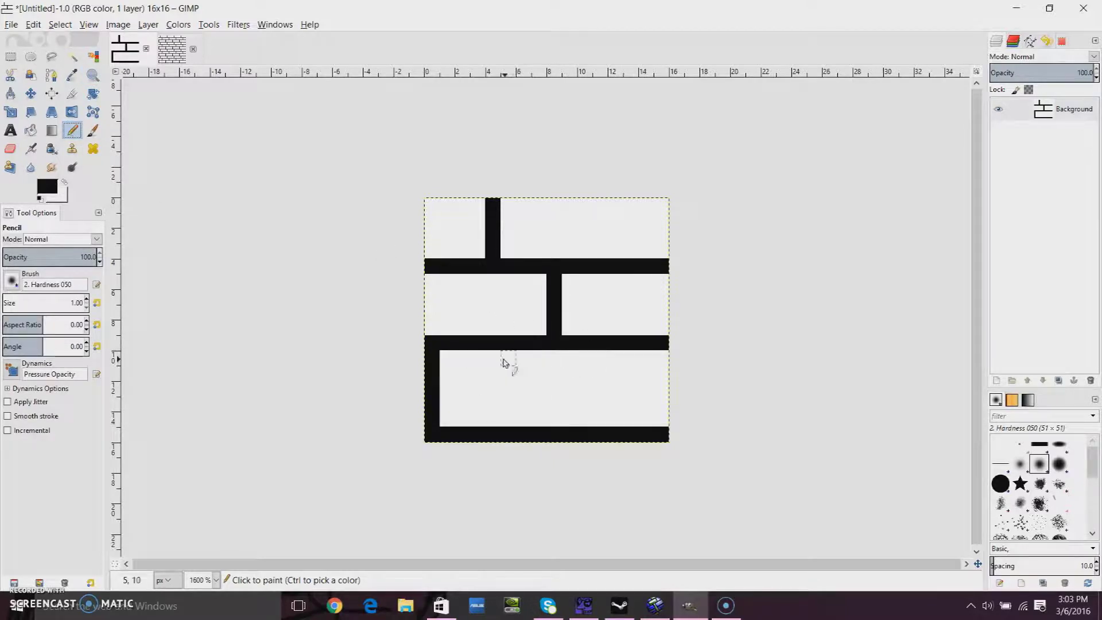
pyautogui.keyDown('ctrl'); pyautogui.click(453, 359); pyautogui.keyUp('ctrl')
pyautogui.click(432, 343)
pyautogui.keyDown('shift'); pyautogui.click(693, 345); pyautogui.keyUp('shift')
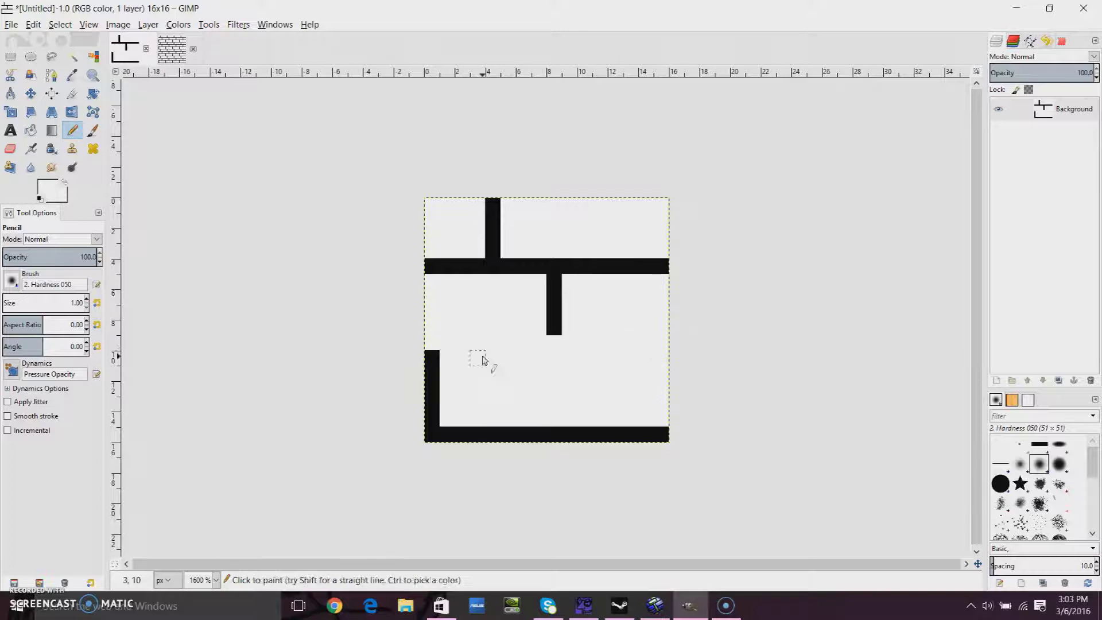
# Step: Redraw the middle horizontal line in black at row 10 and extend the center vertical joint down to it
pyautogui.keyDown('ctrl'); pyautogui.click(433, 356); pyautogui.keyUp('ctrl')
pyautogui.click(447, 357)
pyautogui.keyDown('shift'); pyautogui.click(683, 358); pyautogui.keyUp('shift')
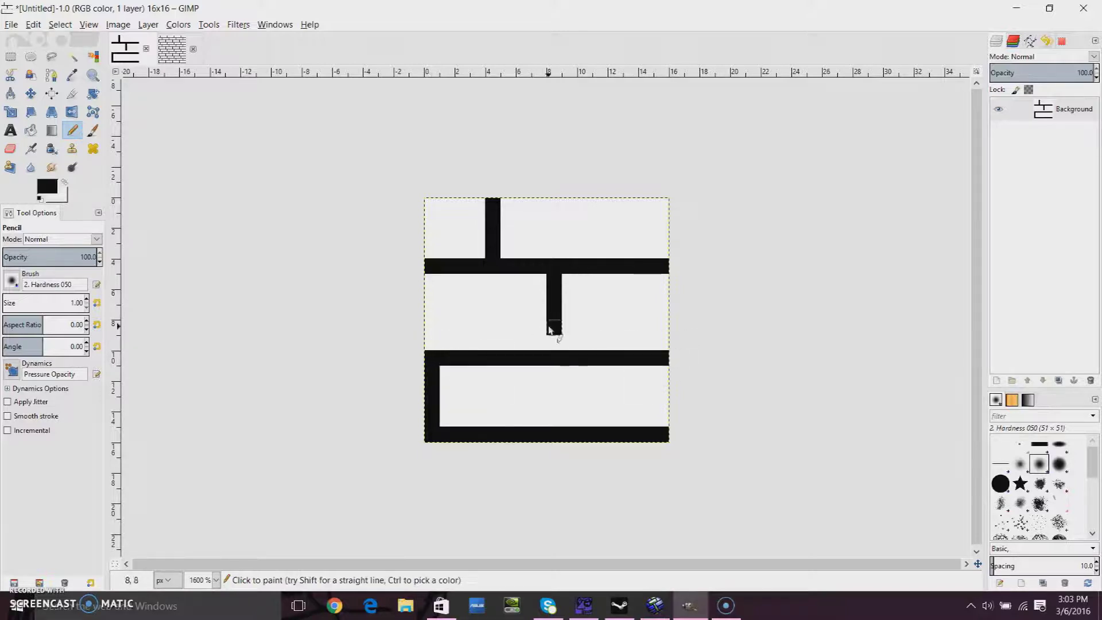
pyautogui.moveTo(554, 333); pyautogui.dragTo(554, 349)
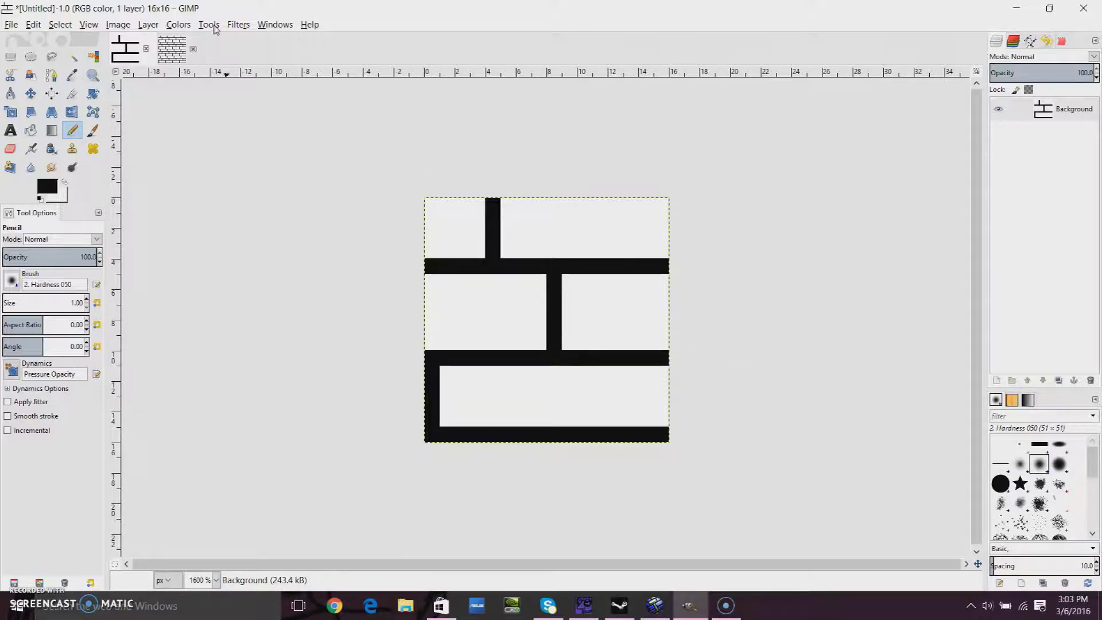
# Step: Tile the corrected brick texture into another new 64 by 64 px image and inspect the row heights
pyautogui.click(237, 25)
pyautogui.moveTo(298, 238)
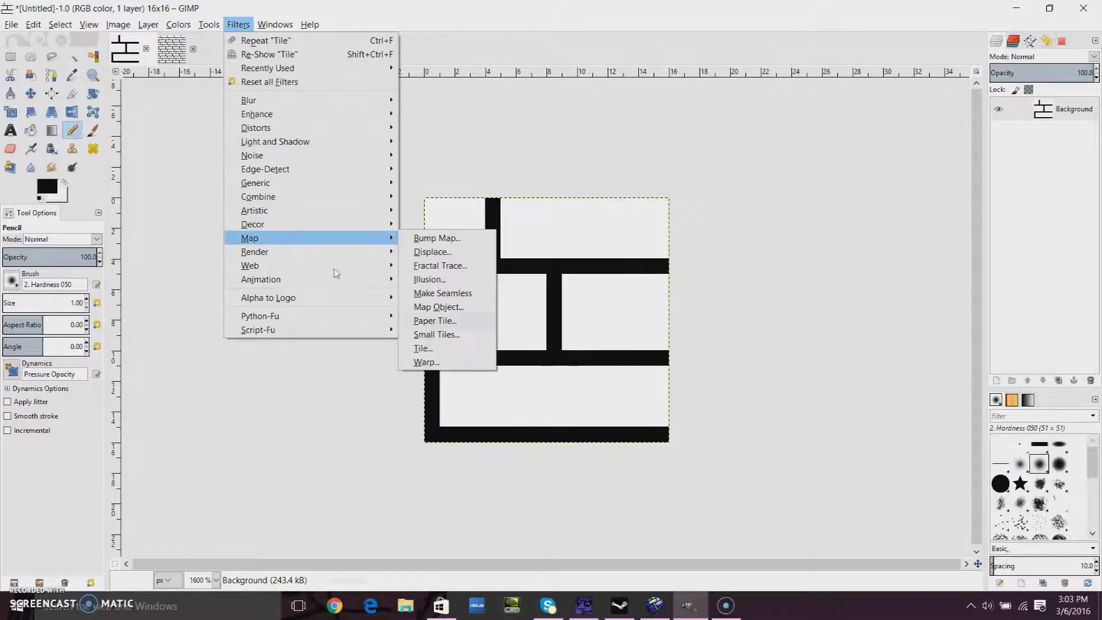
pyautogui.click(466, 348)
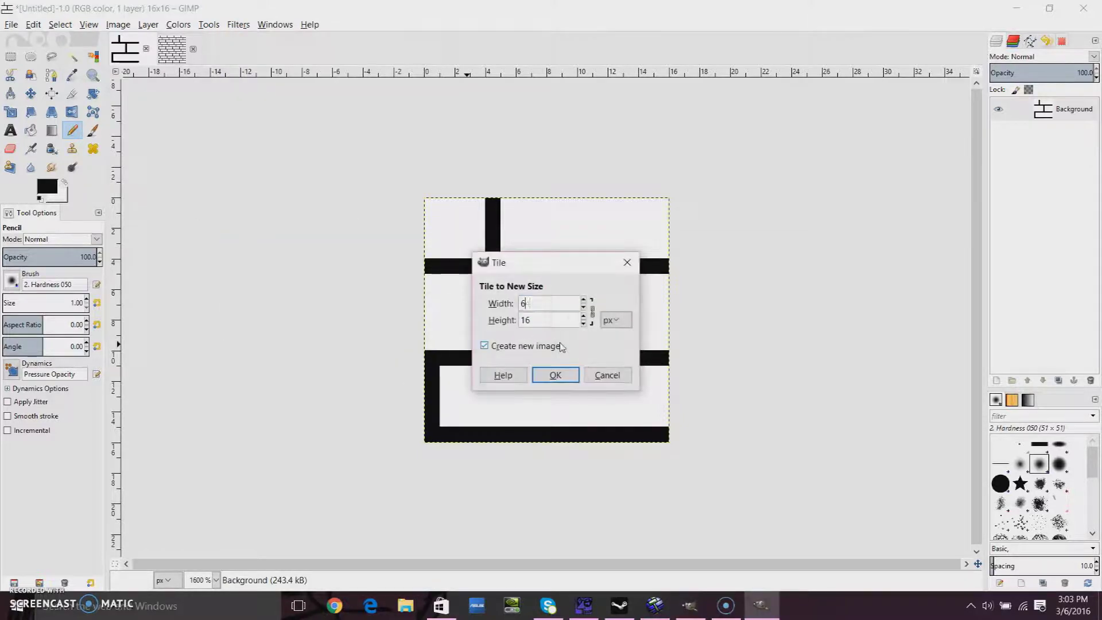
pyautogui.click(560, 377)
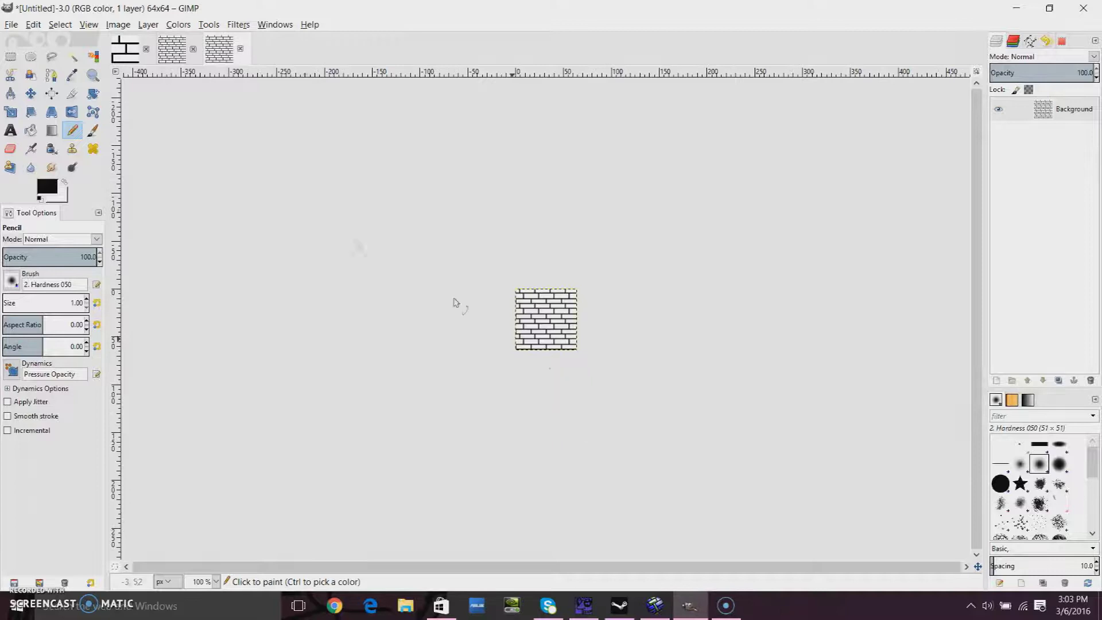
pyautogui.click(91, 75)
pyautogui.click(538, 325)
pyautogui.click(538, 325)
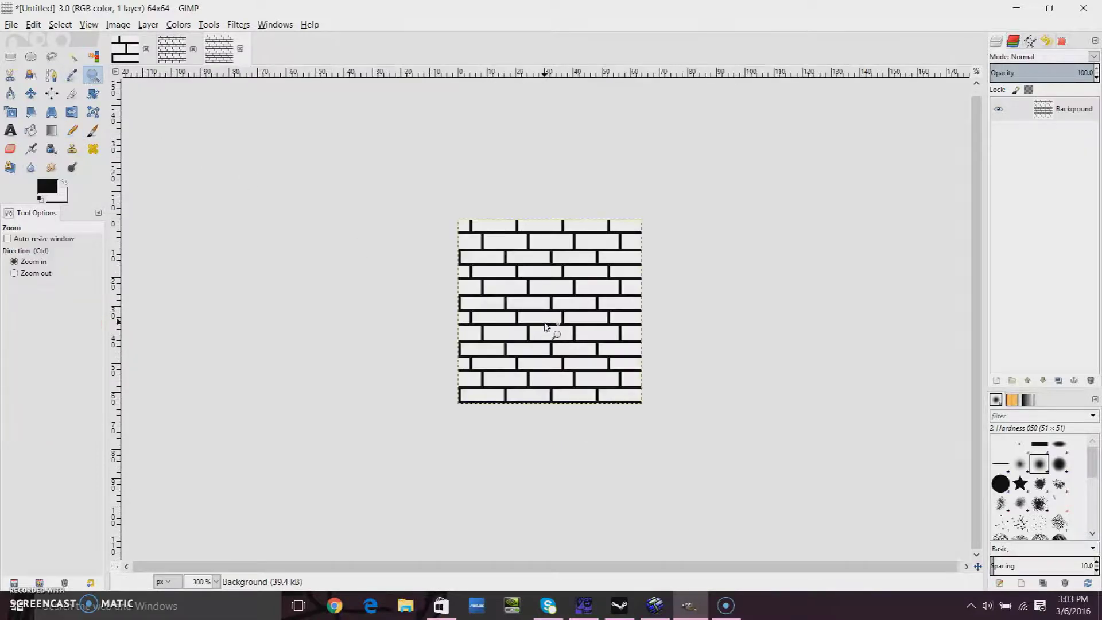
pyautogui.click(540, 325)
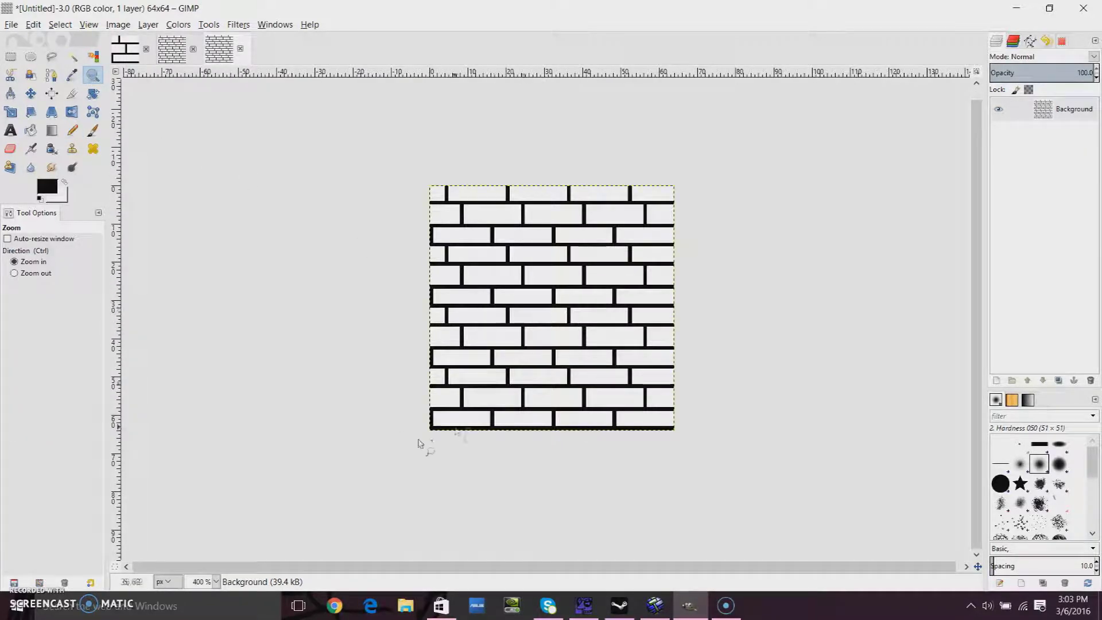
pyautogui.click(550, 293)
pyautogui.keyDown('ctrl'); pyautogui.click(561, 339); pyautogui.keyUp('ctrl')
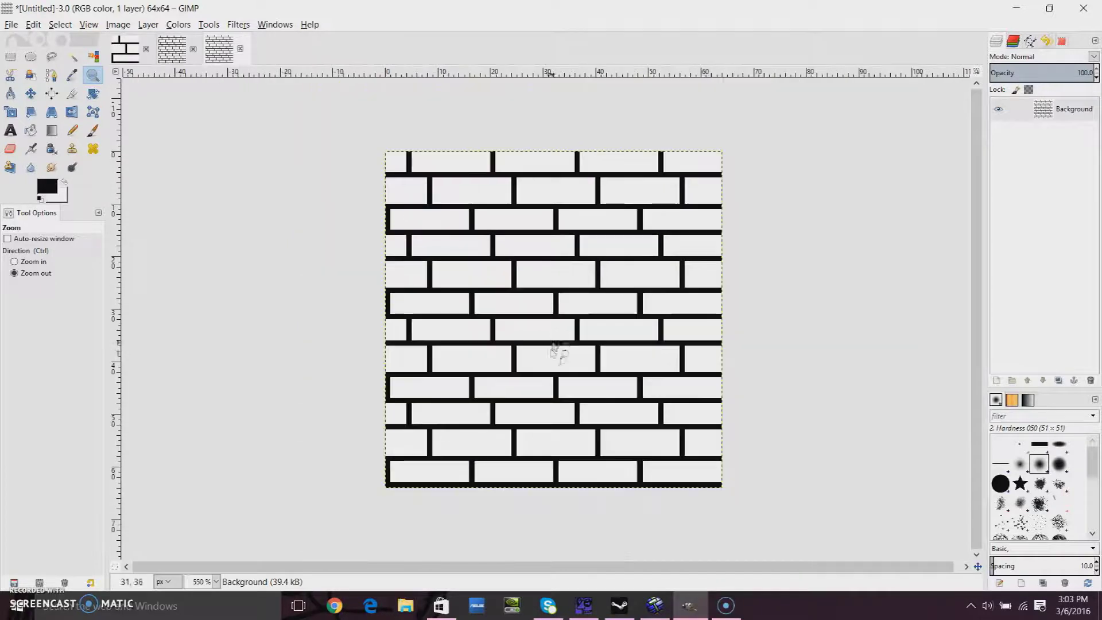
# Step: Compare the original 16x16 brick texture with its latest 64 by 64 px tiling
pyautogui.click(132, 61)
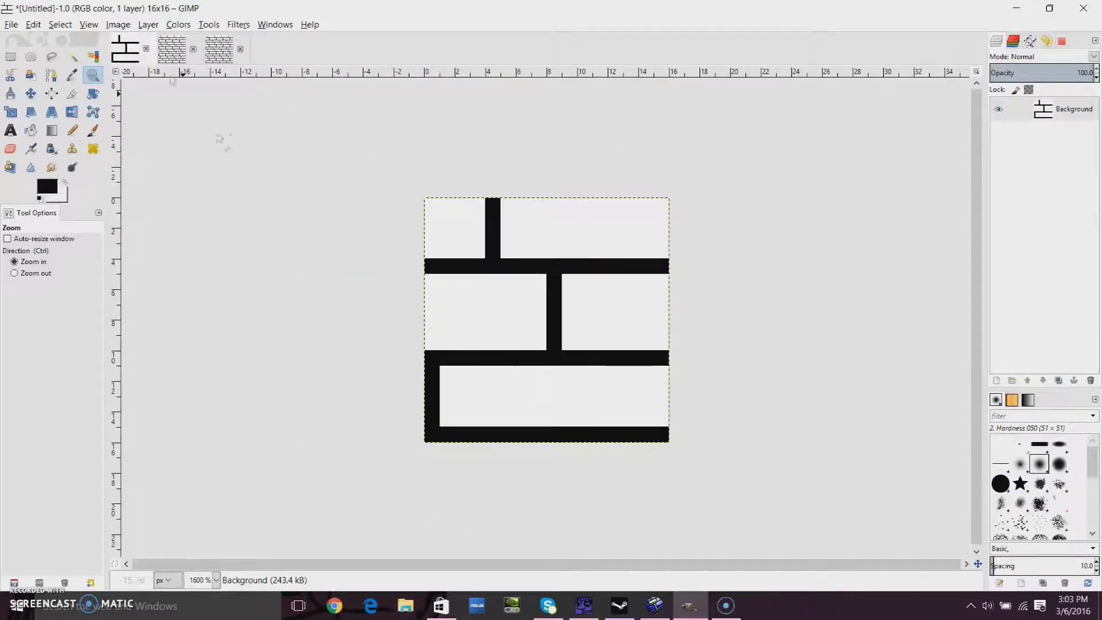
pyautogui.click(72, 130)
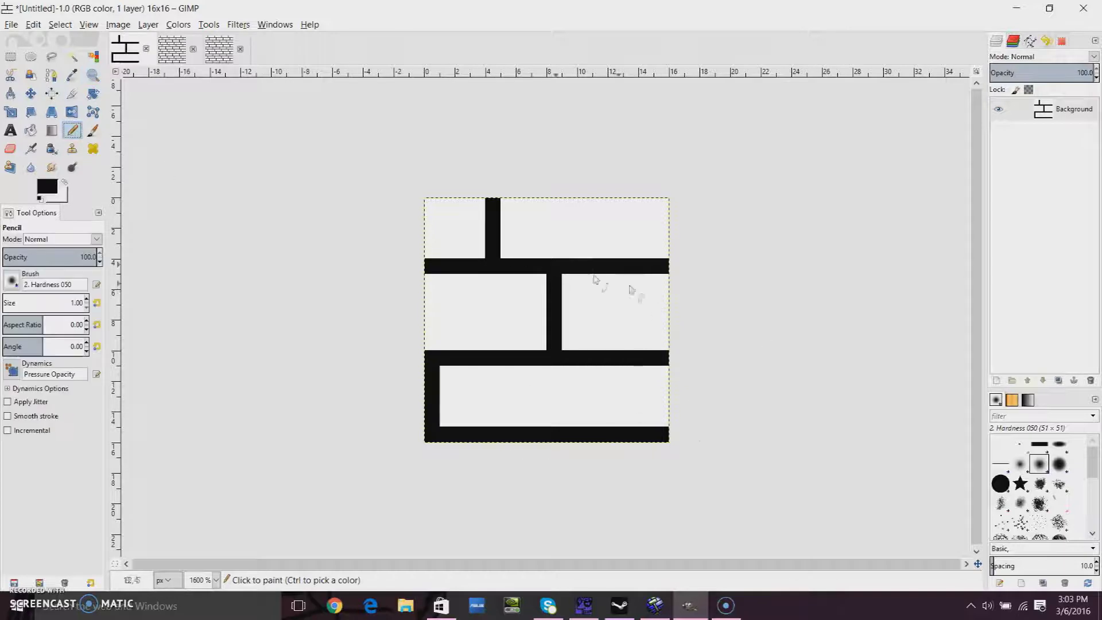
pyautogui.click(230, 48)
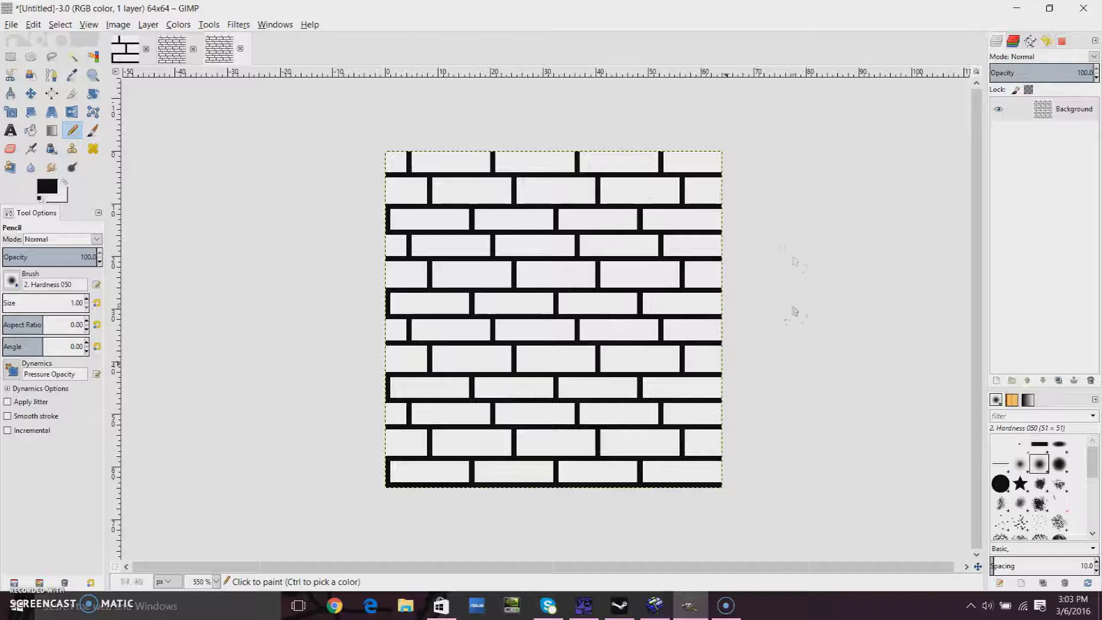
# Step: Return to the original 16x16 image and set the foreground color to brick red a43535
pyautogui.click(128, 50)
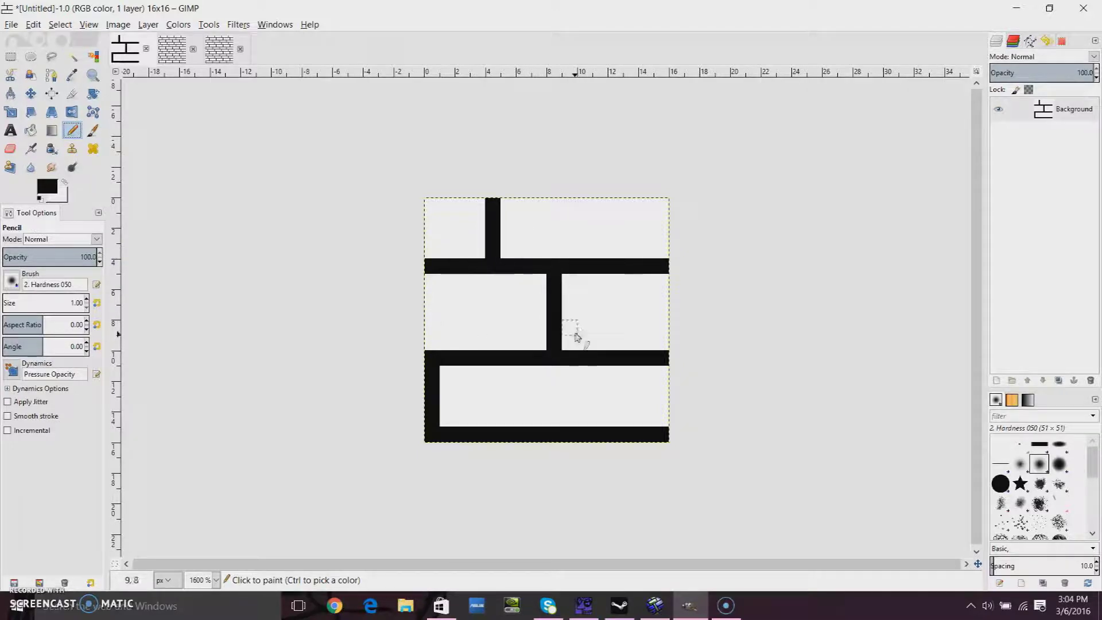
pyautogui.click(64, 183)
pyautogui.click(48, 186)
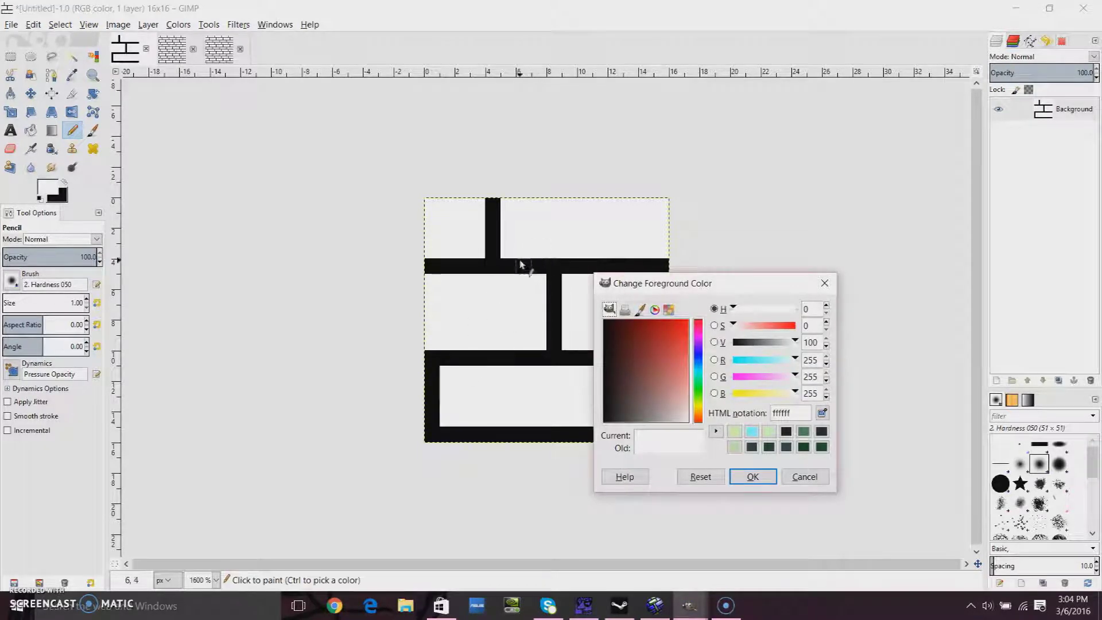
pyautogui.moveTo(670, 360); pyautogui.dragTo(659, 353)
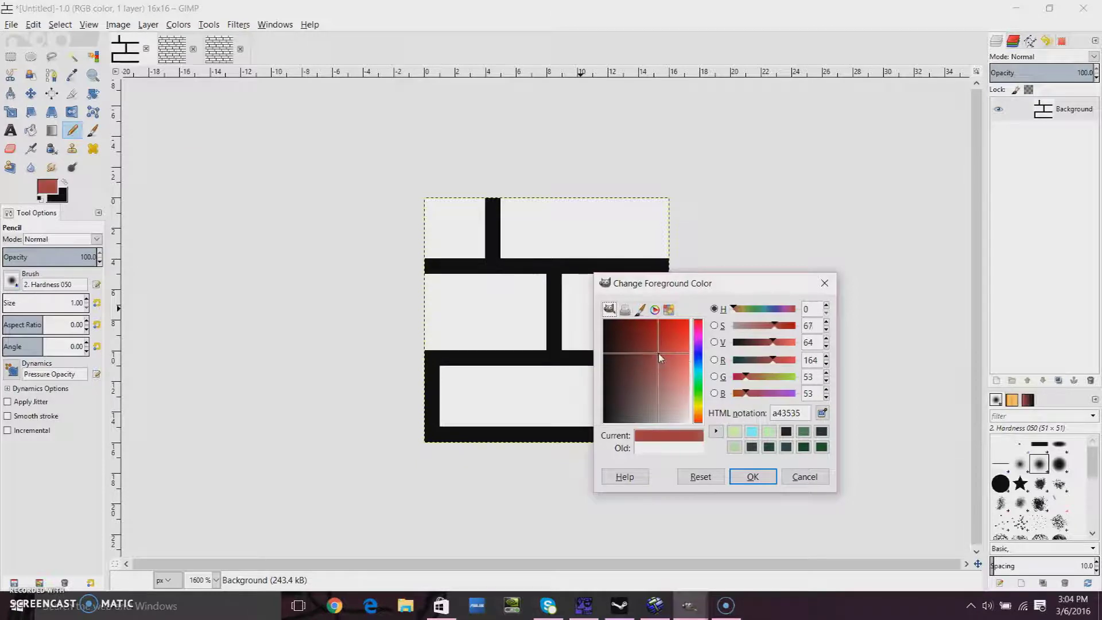
pyautogui.click(753, 477)
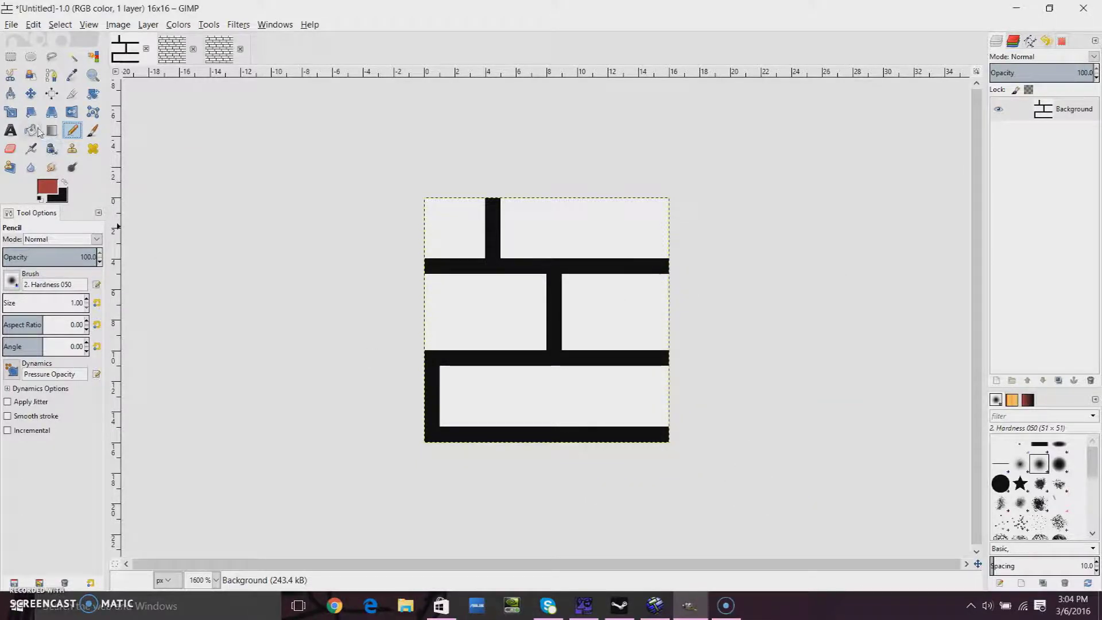
# Step: Bucket-fill all five white brick areas of the 16x16 texture with the brick red
pyautogui.click(31, 130)
pyautogui.click(495, 304)
pyautogui.click(562, 226)
pyautogui.click(462, 234)
pyautogui.click(632, 313)
pyautogui.click(600, 396)
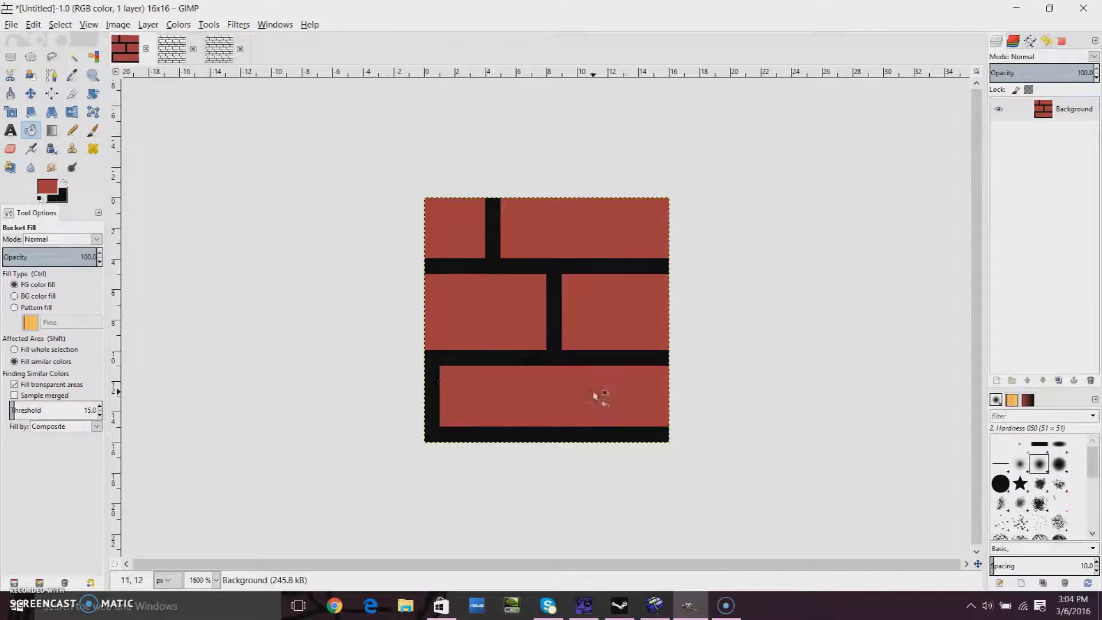
# Step: Set the foreground color to dark red-brown 230f0f and bucket-fill the black mortar lines with it
pyautogui.click(72, 131)
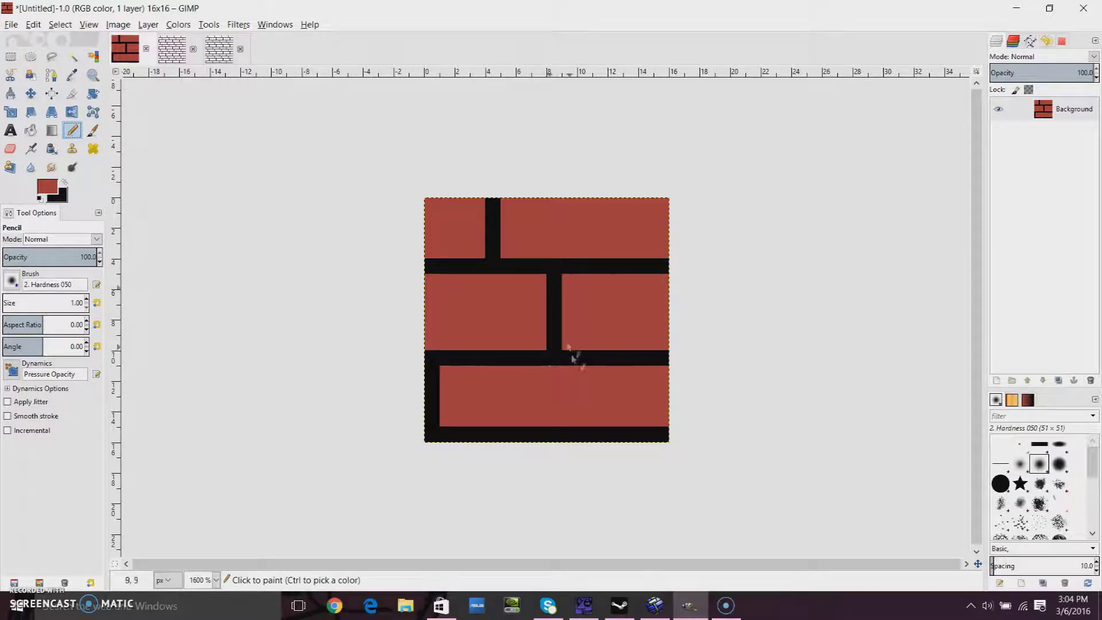
pyautogui.click(46, 189)
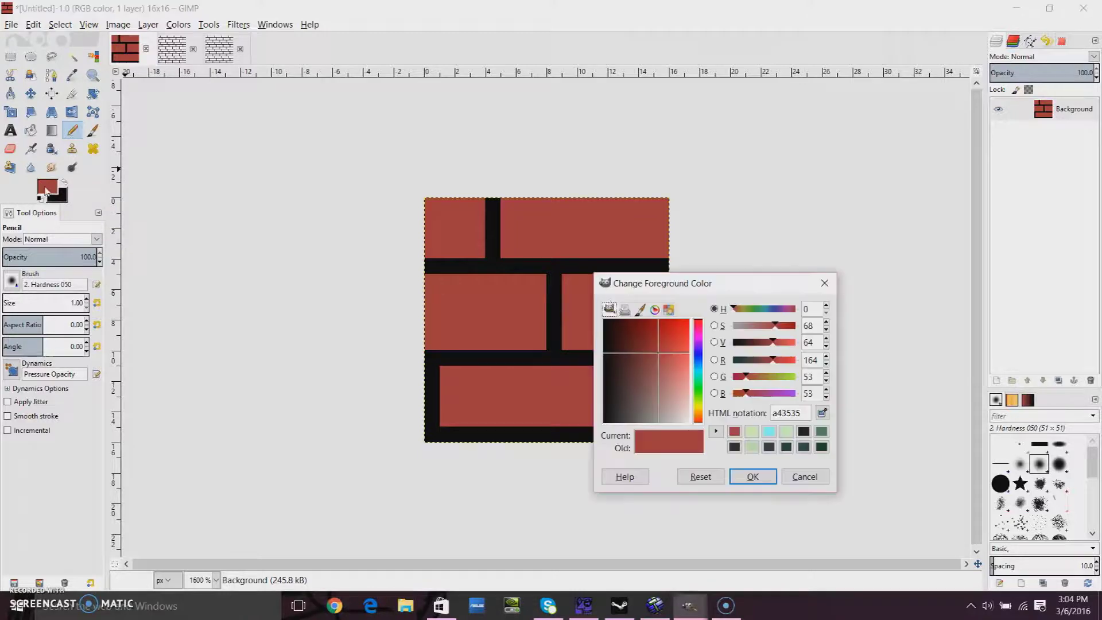
pyautogui.moveTo(648, 358); pyautogui.dragTo(618, 368)
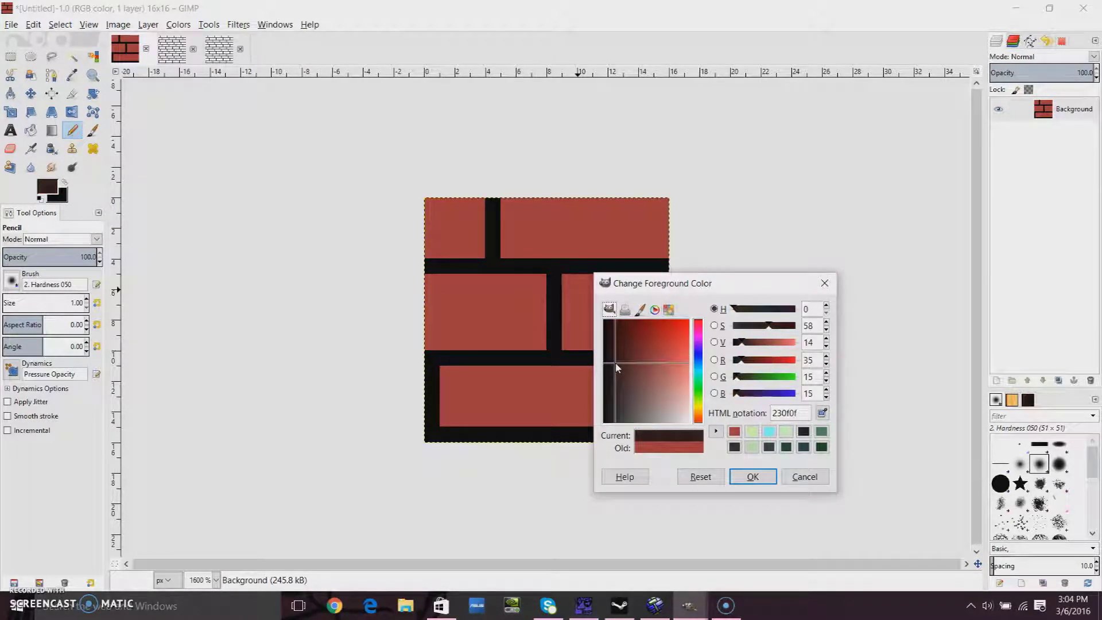
pyautogui.click(752, 477)
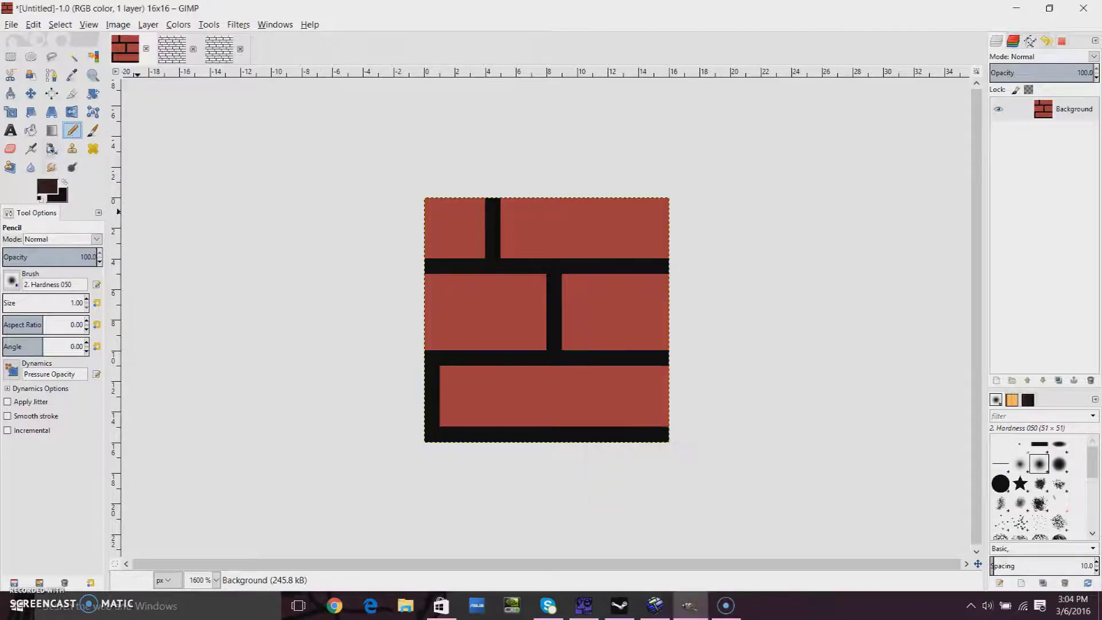
pyautogui.click(30, 130)
pyautogui.click(552, 273)
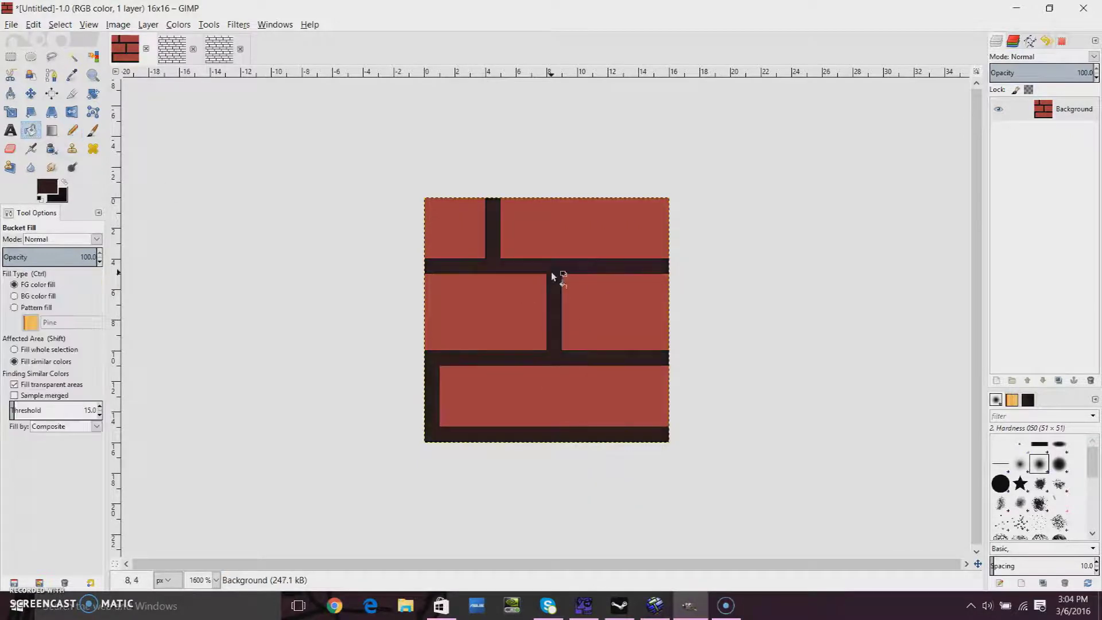
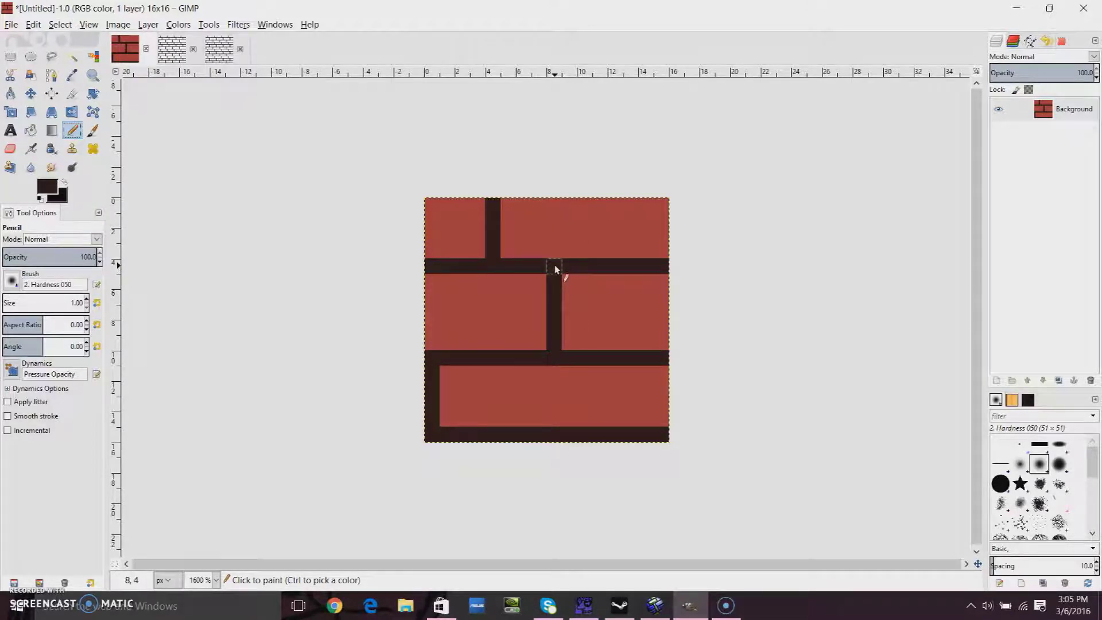
# Step: With the Pencil, shade the middle row's lower edges and its right brick's left edge in red-brown, adding an inner corner pixel
pyautogui.moveTo(576, 340); pyautogui.dragTo(675, 349)
pyautogui.click(588, 322)
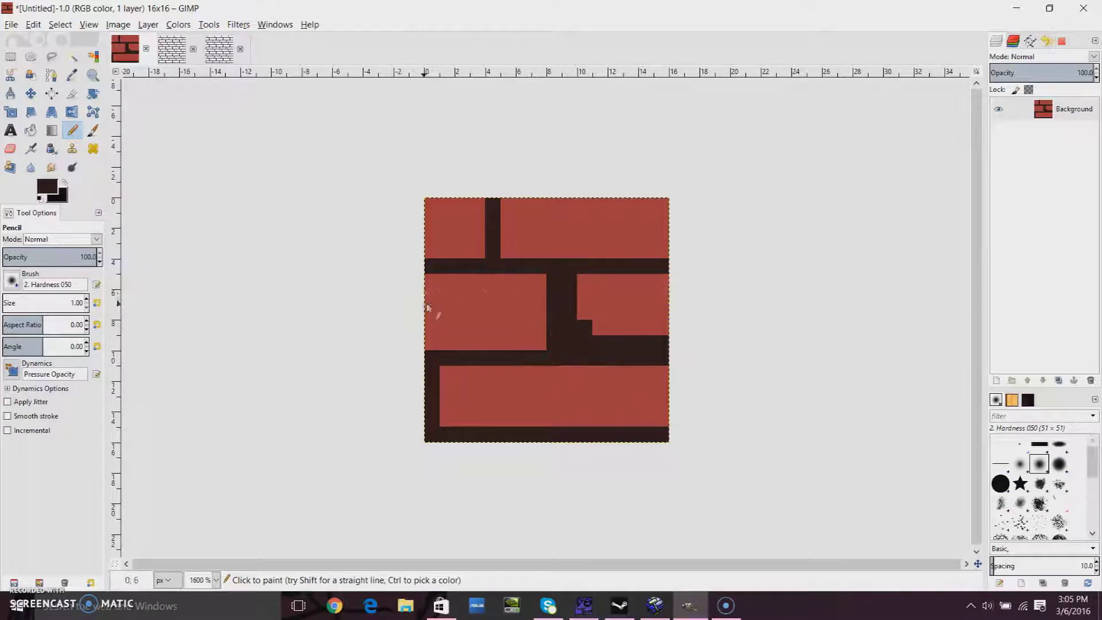
pyautogui.moveTo(451, 346); pyautogui.dragTo(524, 342)
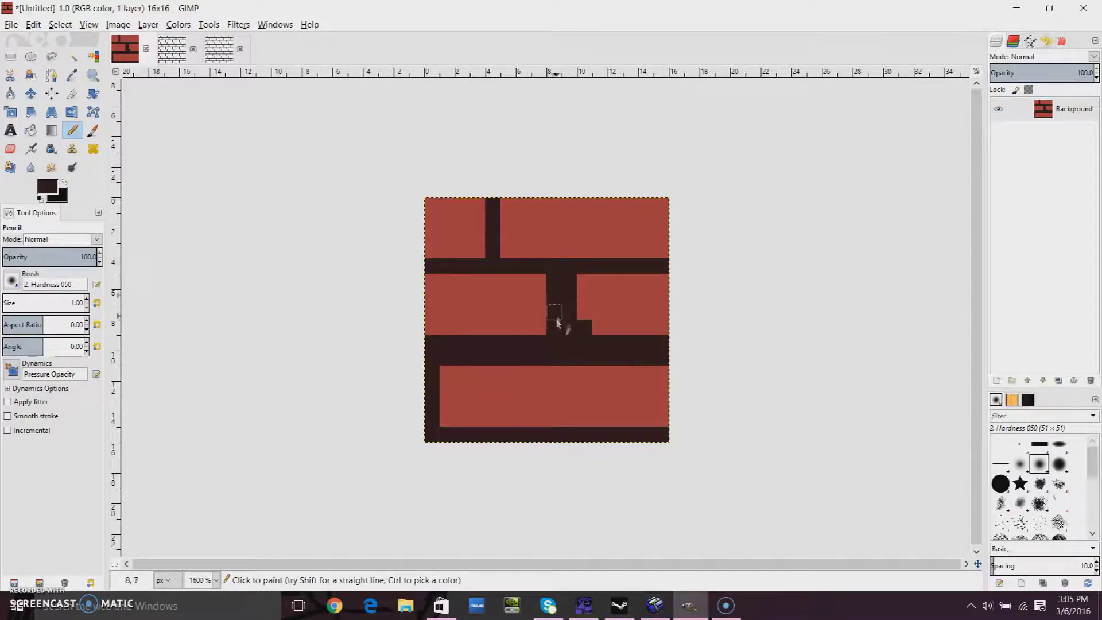
# Step: Shade the left and lower edges of the top row's right brick in red-brown, with one extra inner corner pixel
pyautogui.moveTo(508, 202)
pyautogui.mouseDown()
pyautogui.moveTo(514, 258)
pyautogui.moveTo(653, 244)
pyautogui.mouseUp()
pyautogui.hotkey('ctrl', 'z')
pyautogui.moveTo(508, 259); pyautogui.dragTo(661, 258)
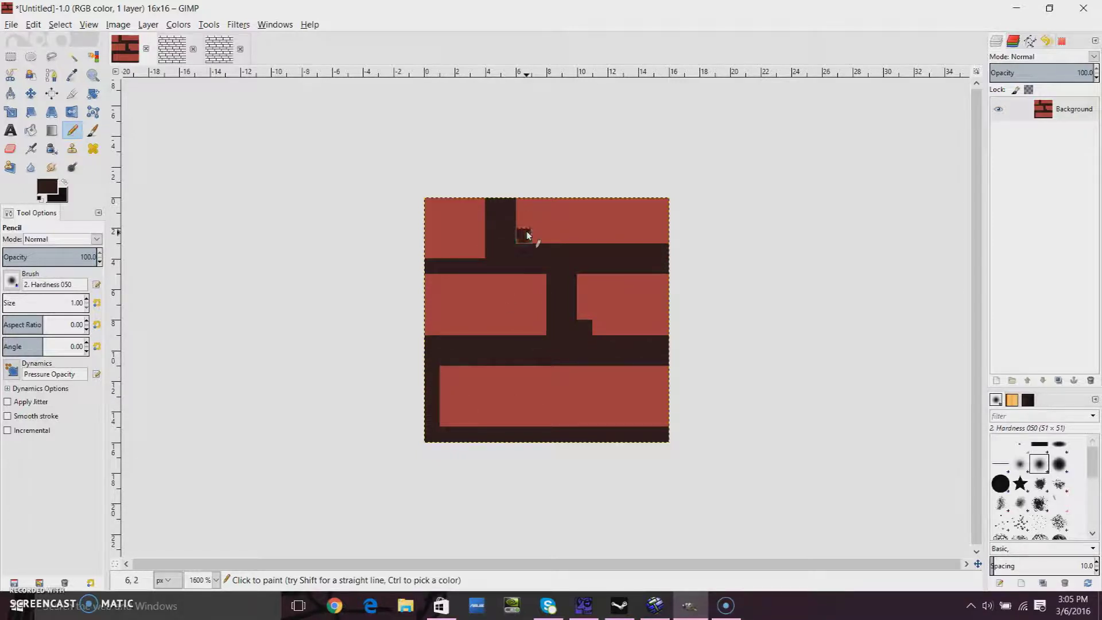
# Step: Shade the bottom brick's left and lower edges plus an inner corner pixel, and the top-left brick's lower edge, in red-brown
pyautogui.moveTo(446, 390)
pyautogui.mouseDown()
pyautogui.moveTo(452, 426)
pyautogui.moveTo(677, 426)
pyautogui.mouseUp()
pyautogui.hotkey('ctrl', 'z')
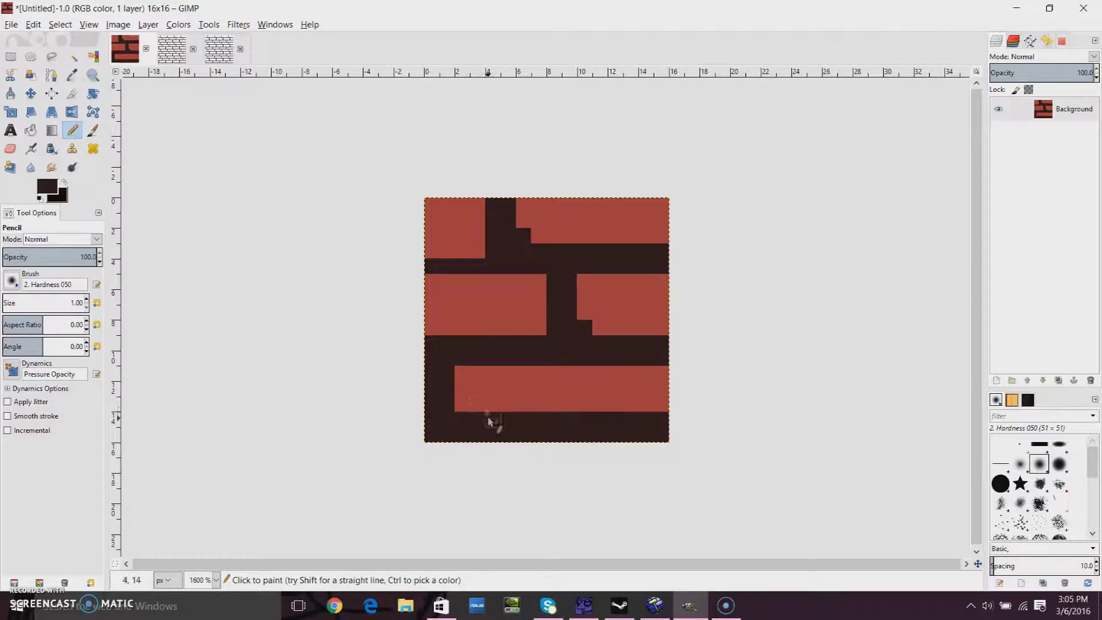
pyautogui.click(461, 410)
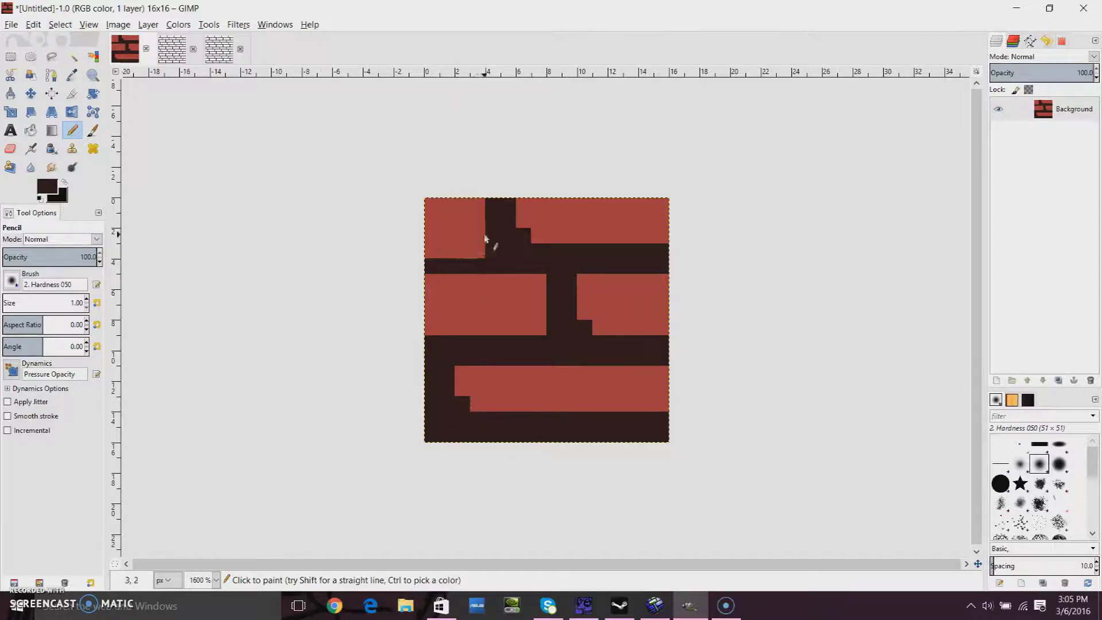
pyautogui.moveTo(488, 255); pyautogui.dragTo(401, 260)
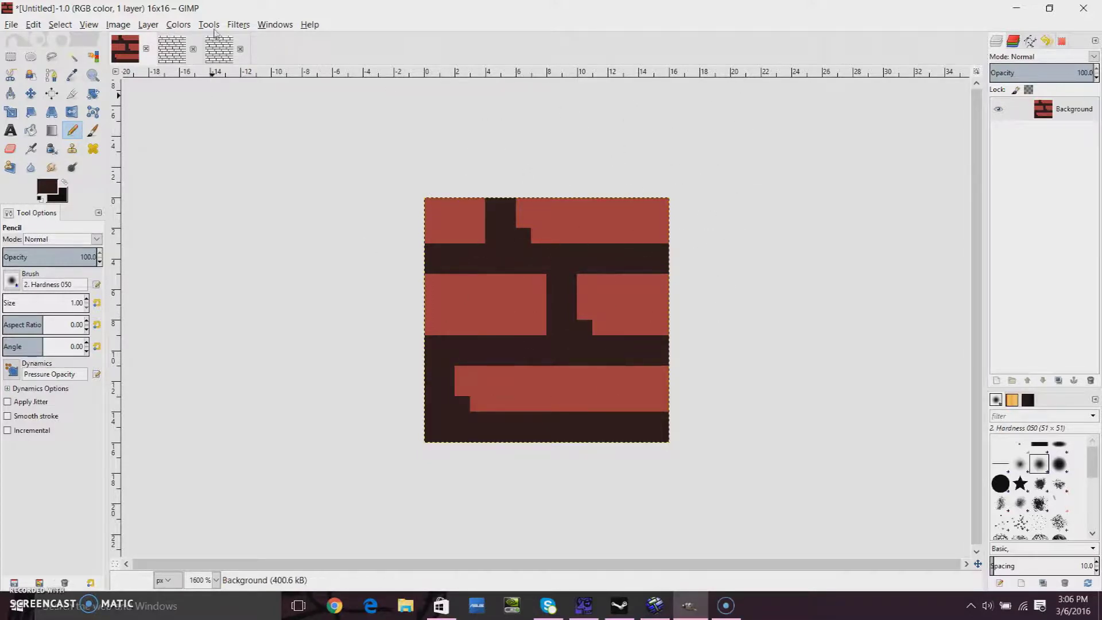
# Step: Tile the red brick texture into a new 64 by 64 px image and inspect how the shaded bricks repeat
pyautogui.click(239, 24)
pyautogui.moveTo(259, 238)
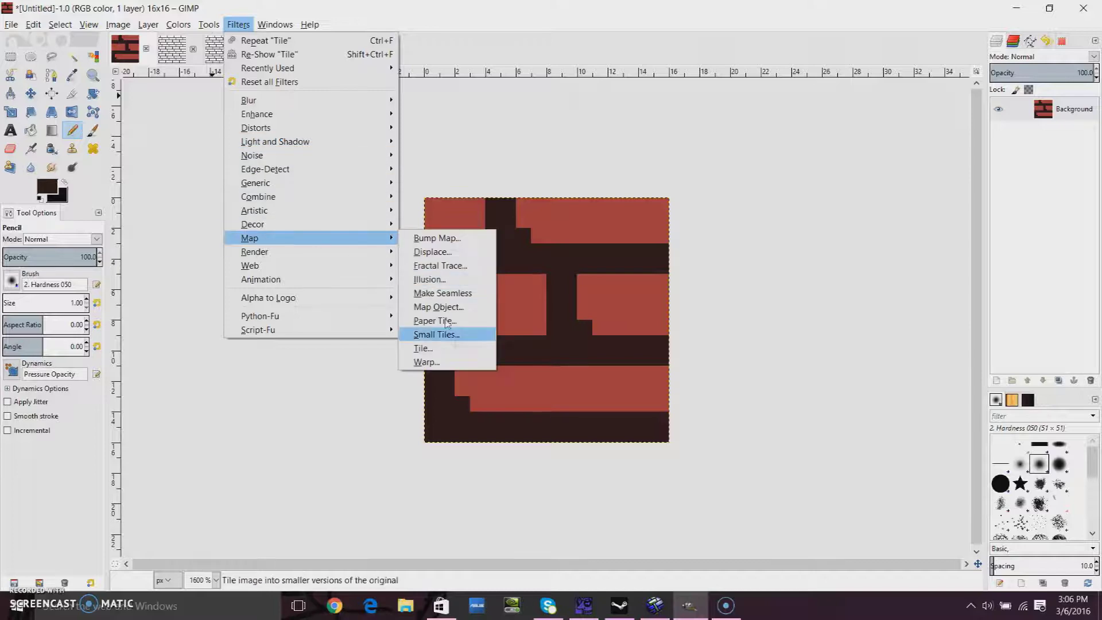
pyautogui.click(457, 347)
pyautogui.write('6')
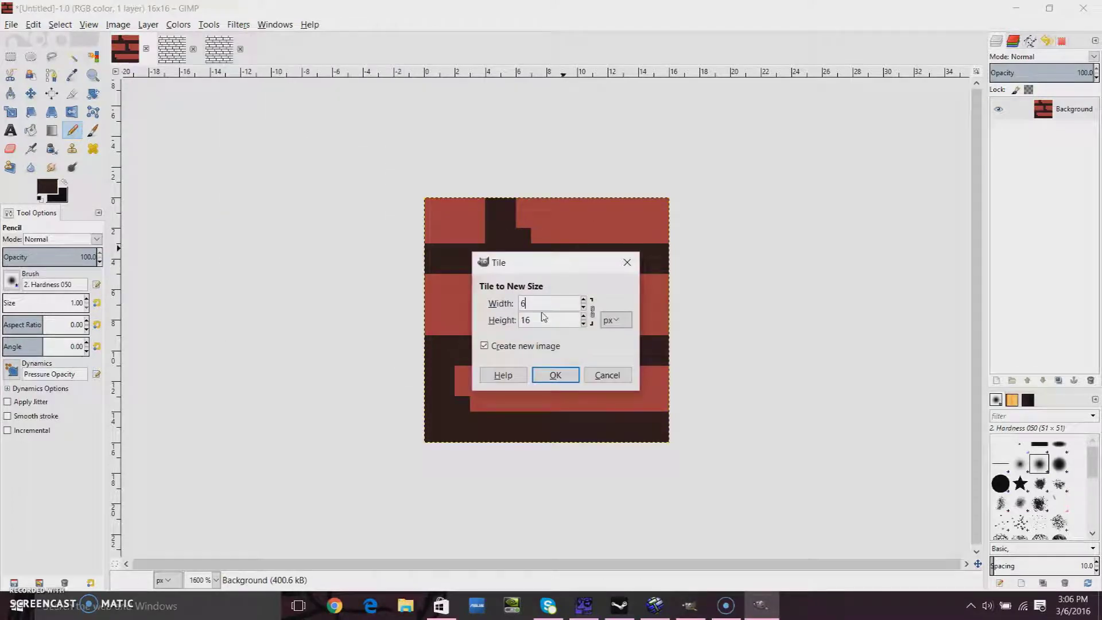
pyautogui.click(555, 375)
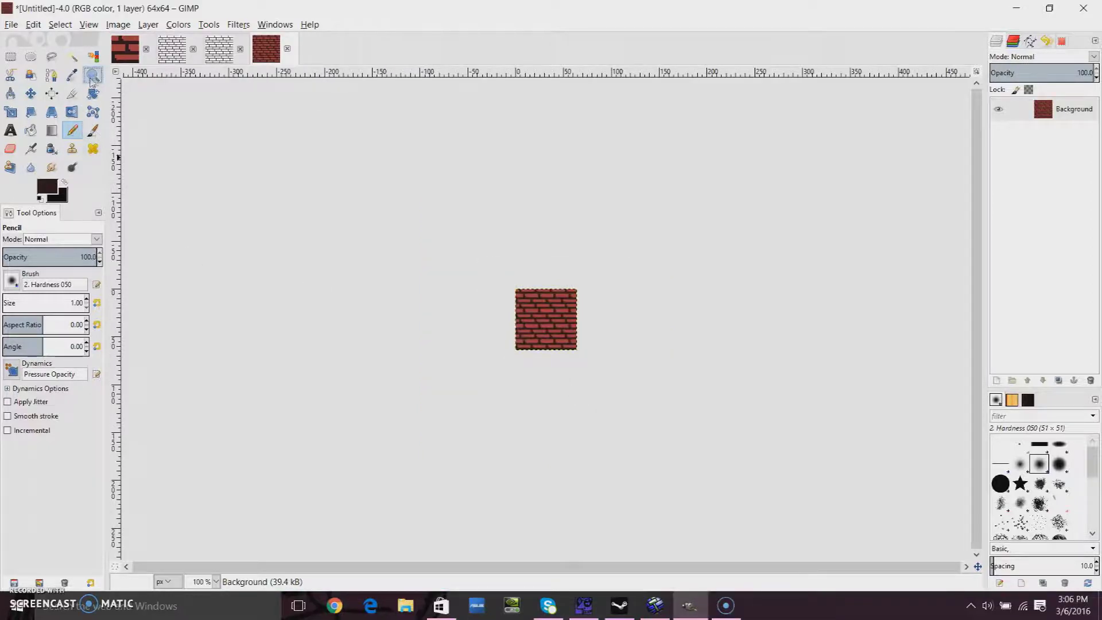
pyautogui.click(93, 74)
pyautogui.click(549, 320)
pyautogui.click(548, 320)
pyautogui.click(555, 318)
pyautogui.click(555, 319)
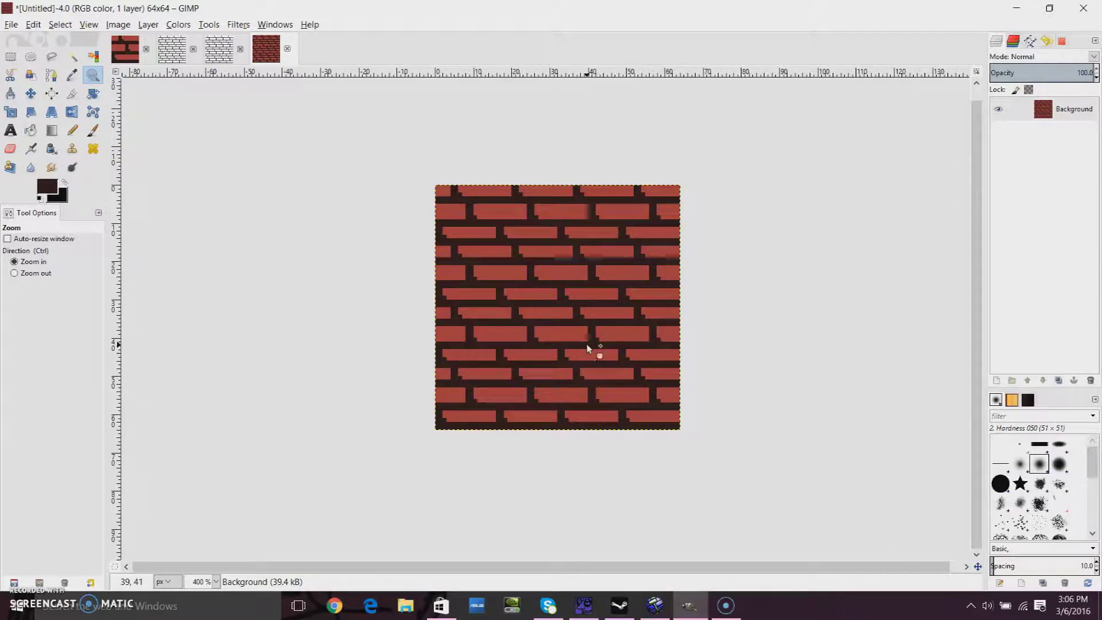
# Step: Return to the 16x16 image and set the Pencil's foreground color to a near-black darker than the red-brown mortar
pyautogui.click(128, 55)
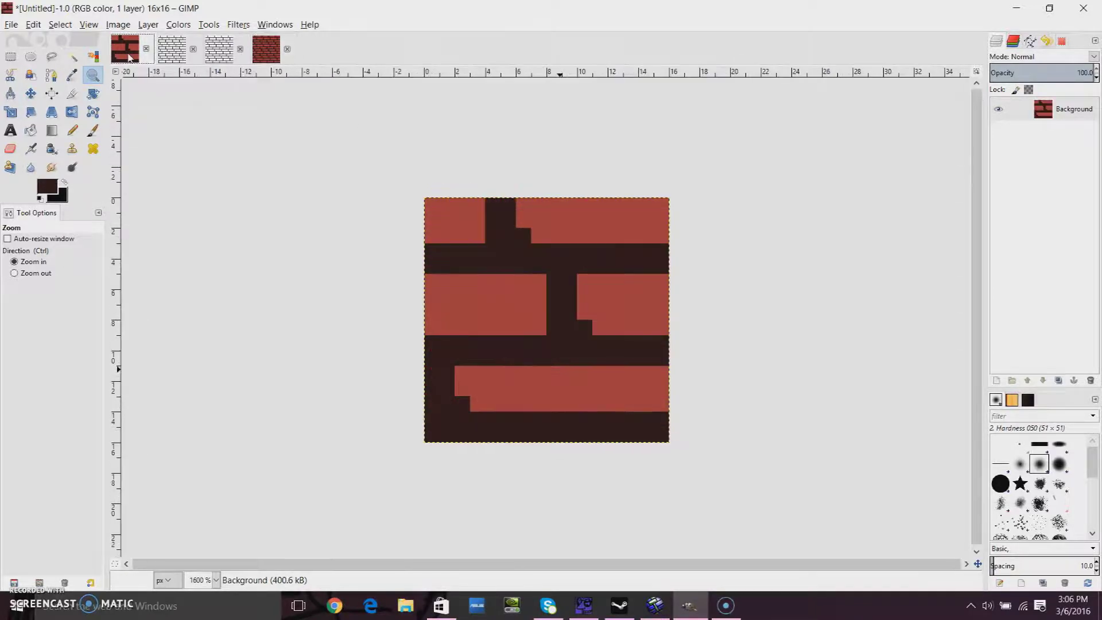
pyautogui.click(72, 130)
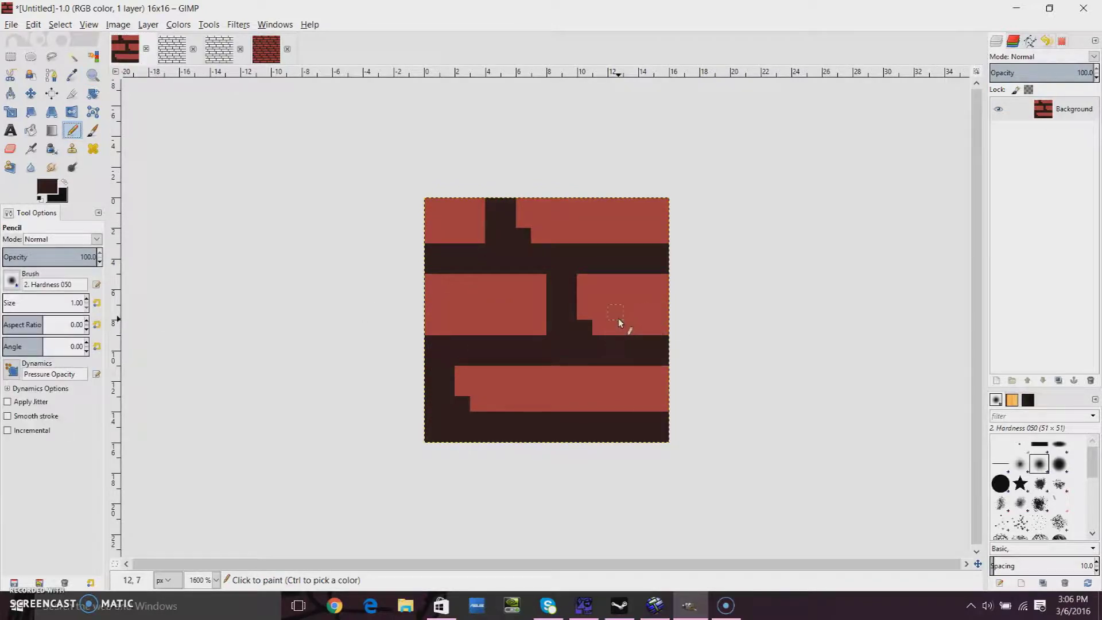
pyautogui.click(49, 187)
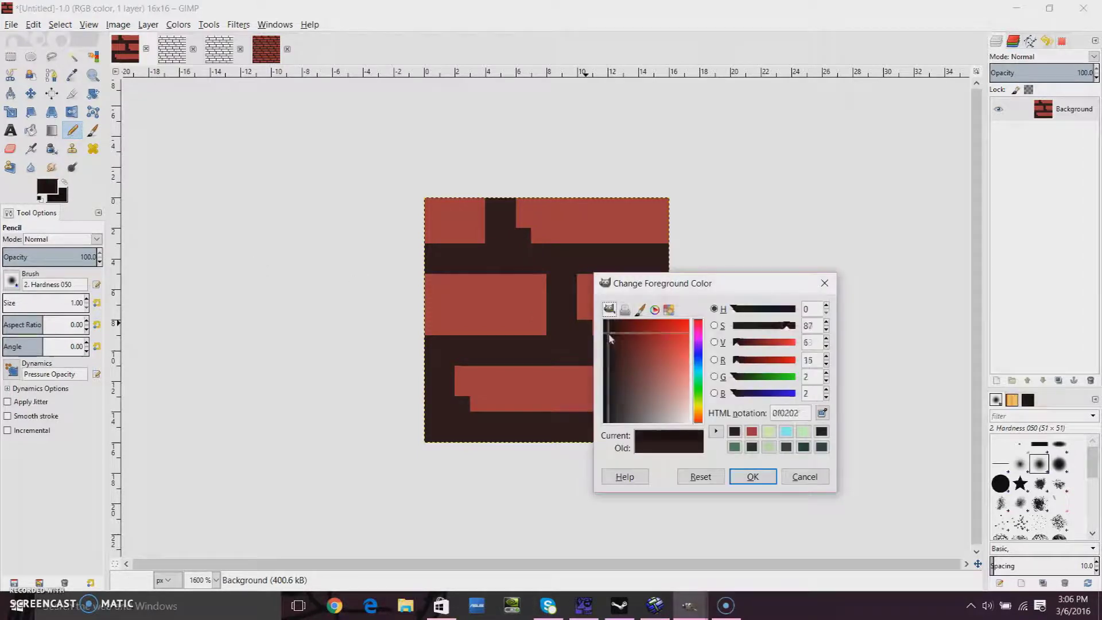
pyautogui.click(752, 476)
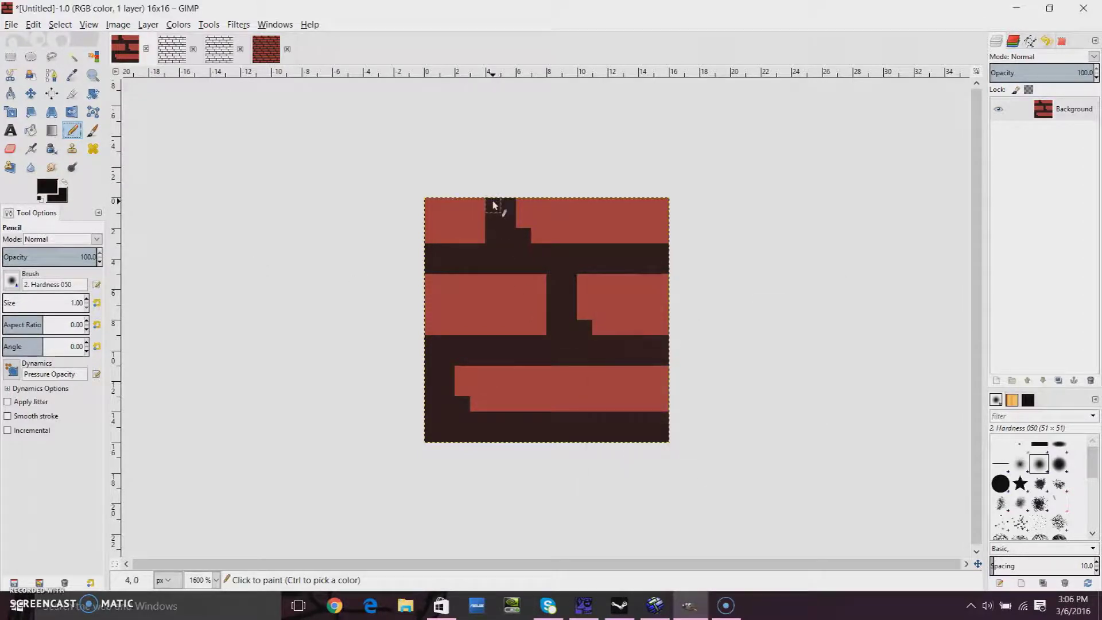
# Step: Redraw the top vertical joint and the horizontal mortar line at row 4 in near-black
pyautogui.moveTo(494, 205); pyautogui.dragTo(493, 251)
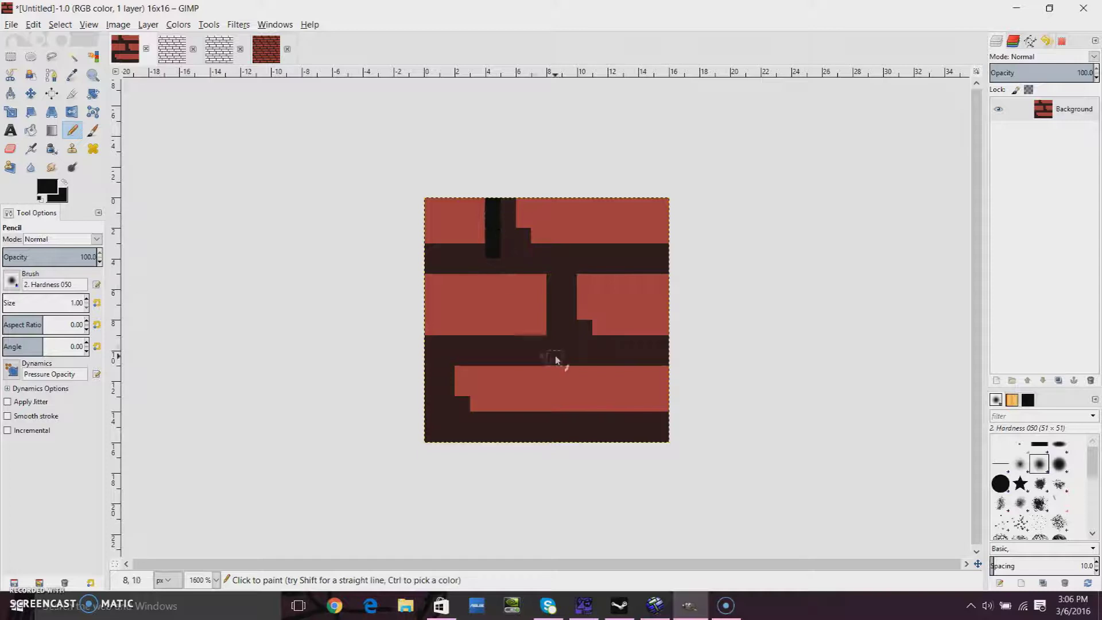
pyautogui.click(432, 267)
pyautogui.keyDown('shift'); pyautogui.click(704, 264); pyautogui.keyUp('shift')
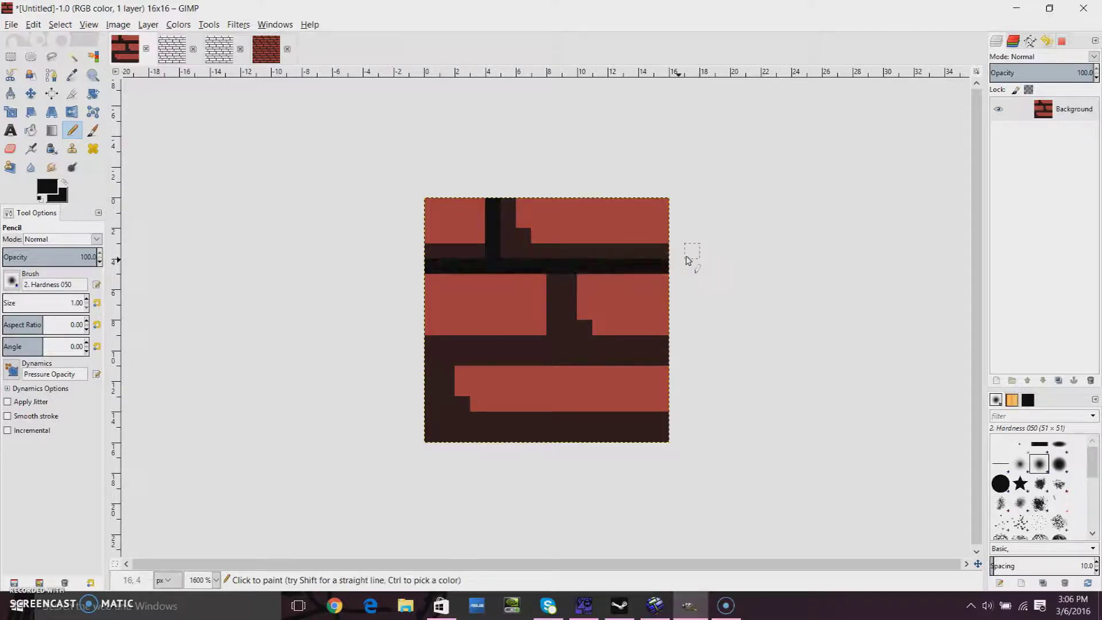
# Step: Redraw the center vertical joint and the full-width mortar line at row 10 in near-black
pyautogui.moveTo(561, 282)
pyautogui.mouseDown()
pyautogui.moveTo(547, 320)
pyautogui.moveTo(561, 335)
pyautogui.mouseUp()
pyautogui.hotkey('ctrl', 'z')
pyautogui.moveTo(557, 276); pyautogui.dragTo(553, 348)
pyautogui.click(552, 356)
pyautogui.click(432, 359)
pyautogui.keyDown('shift'); pyautogui.click(707, 358); pyautogui.keyUp('shift')
# Step: Redraw the bottom mortar line and left joint in near-black, and darken the pixel in each brick's lower-left shadow corner
pyautogui.click(434, 435)
pyautogui.keyDown('shift'); pyautogui.click(695, 435); pyautogui.keyUp('shift')
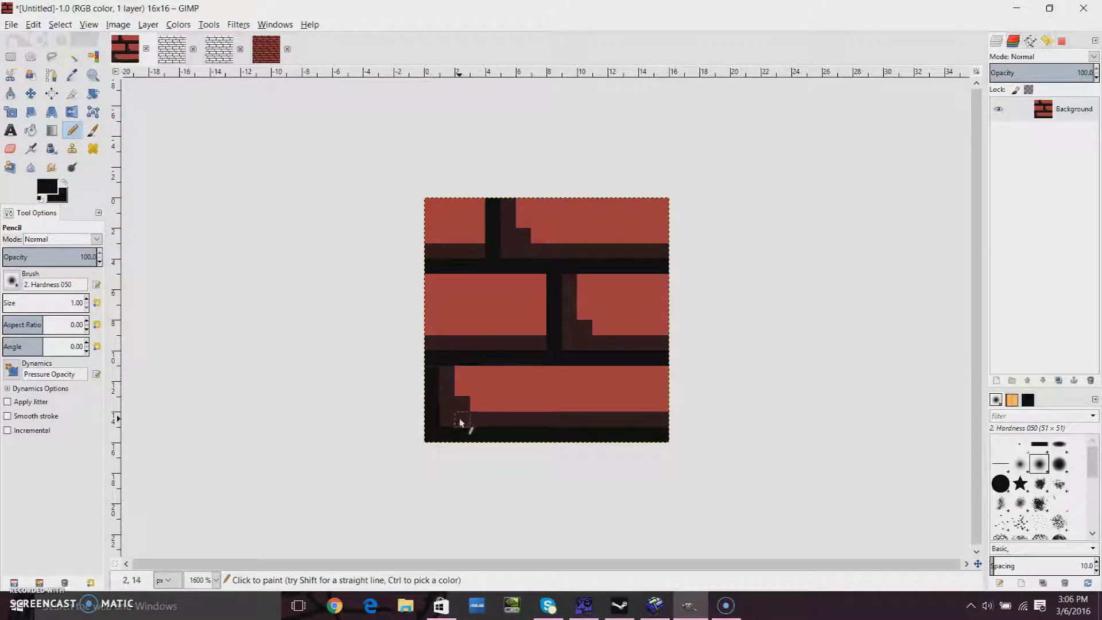
pyautogui.click(448, 419)
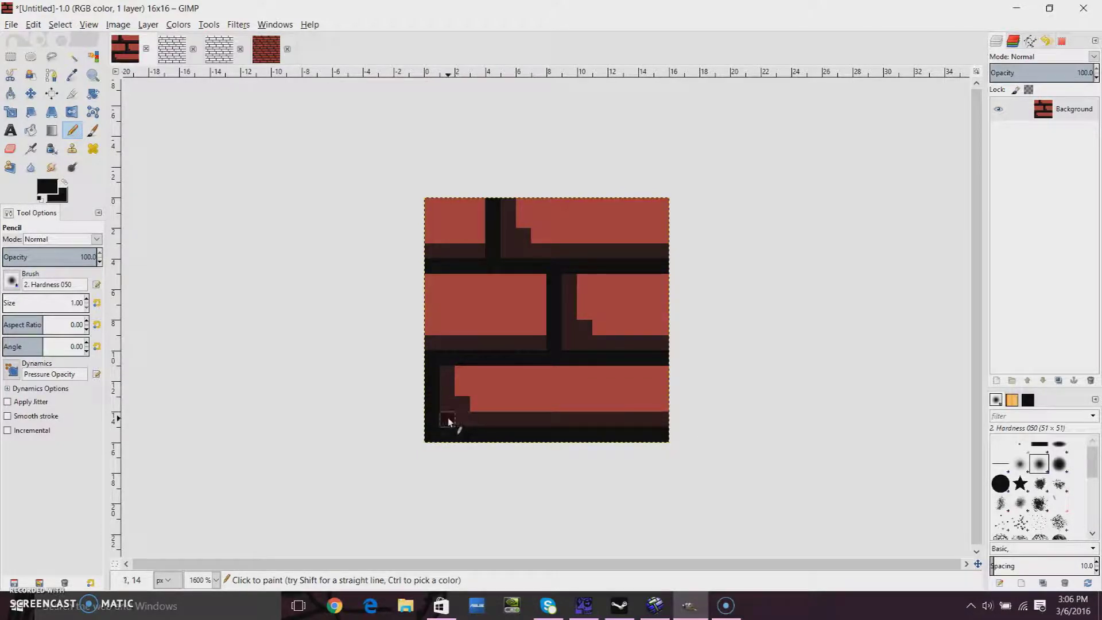
pyautogui.click(570, 343)
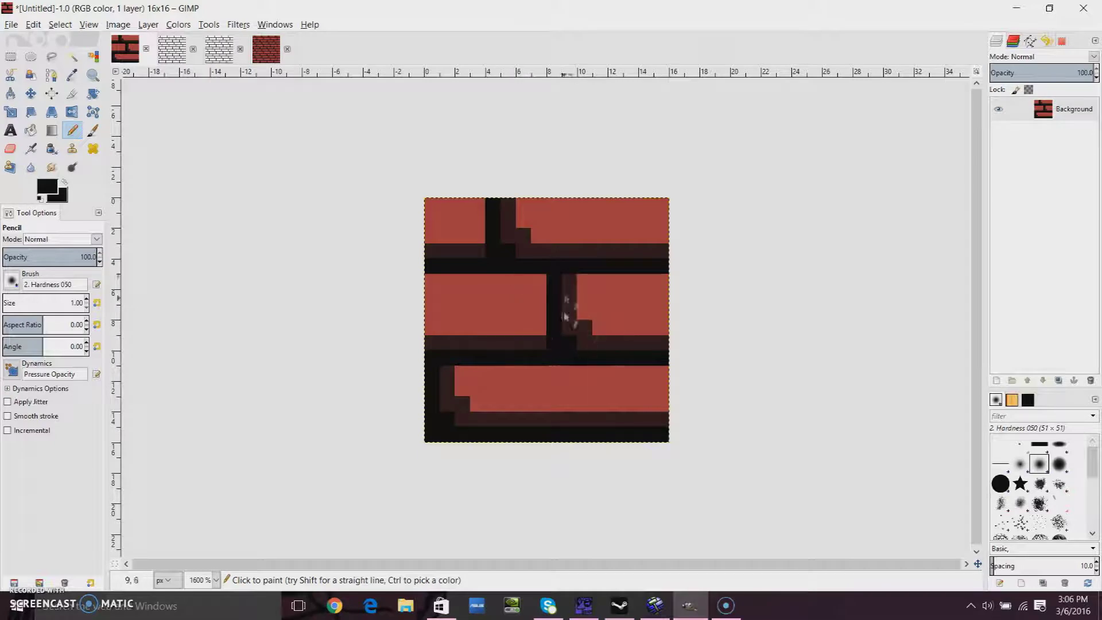
# Step: Tile the brick texture with its darker mortar into a new 64x64 px image and check the repeat
pyautogui.click(238, 24)
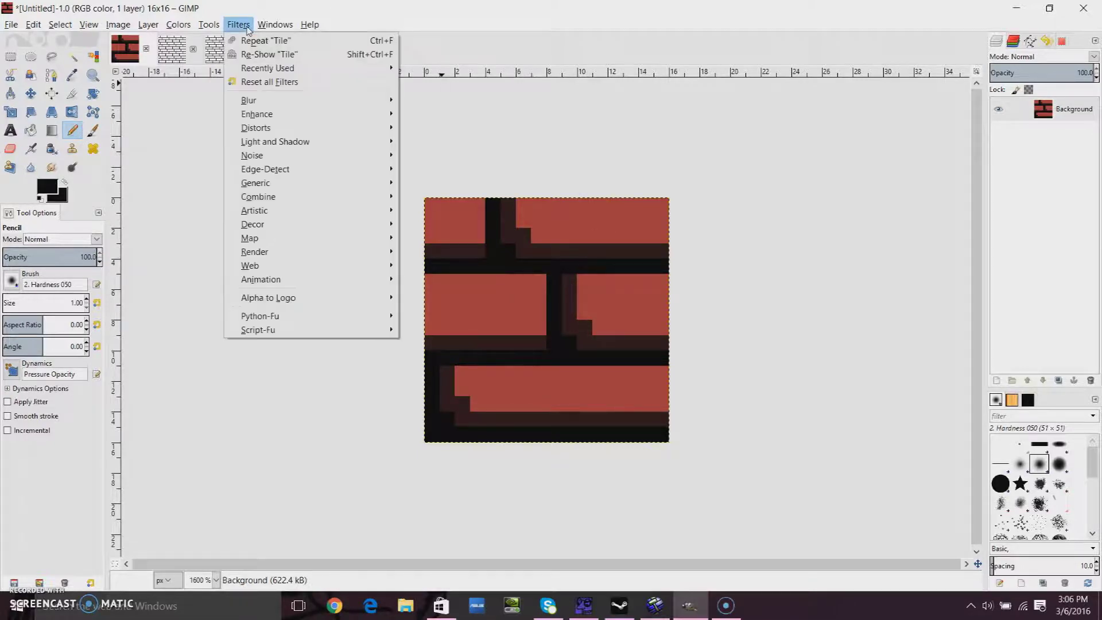
pyautogui.moveTo(281, 238)
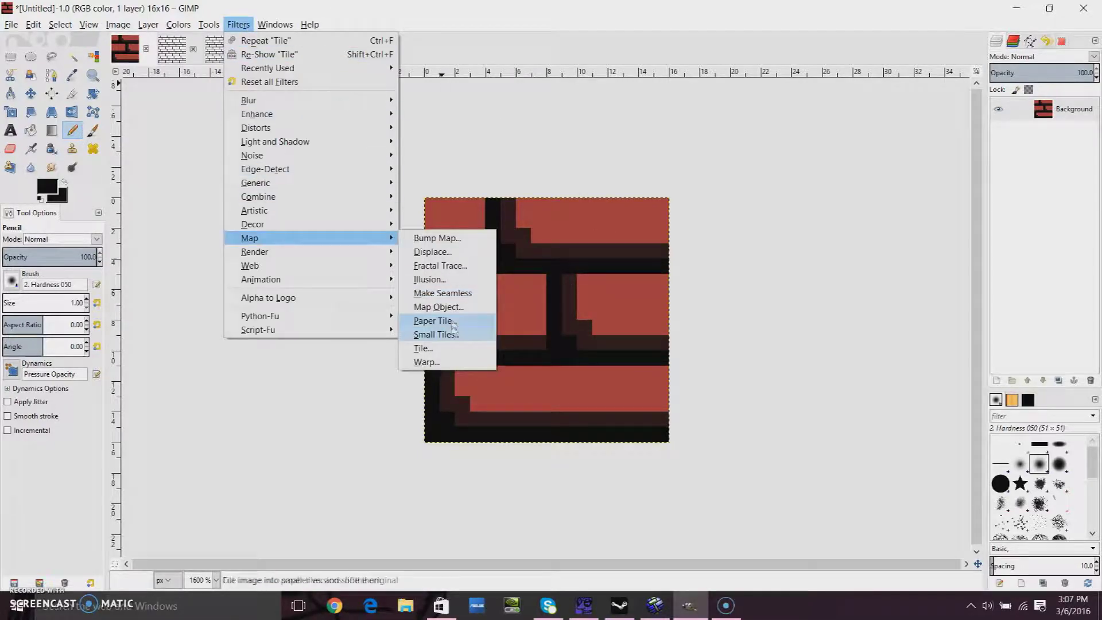
pyautogui.click(454, 347)
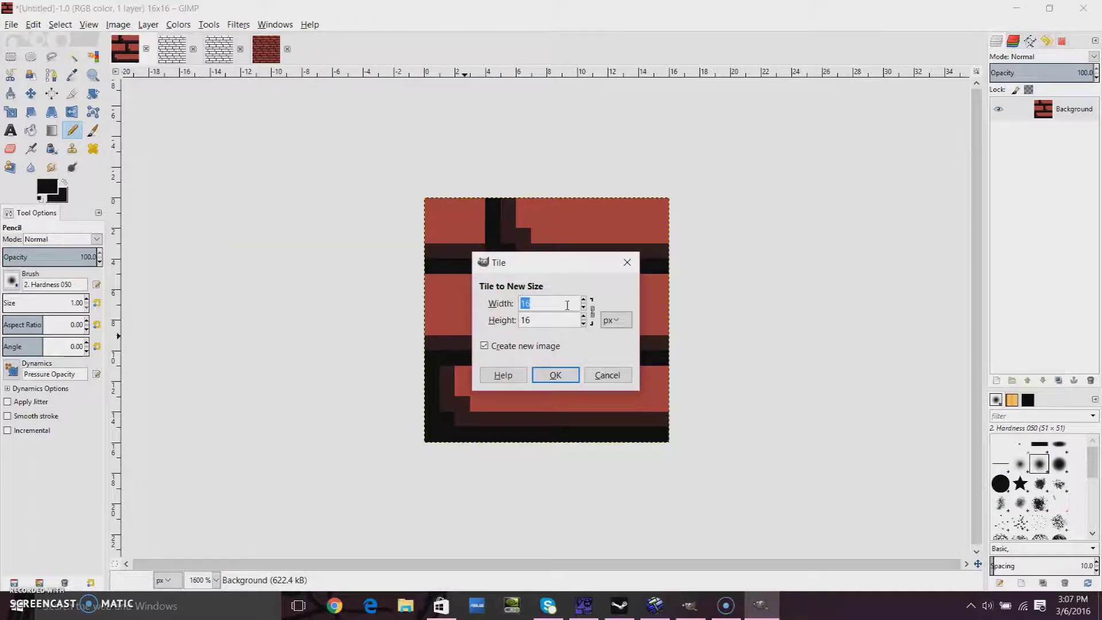
pyautogui.write('64')
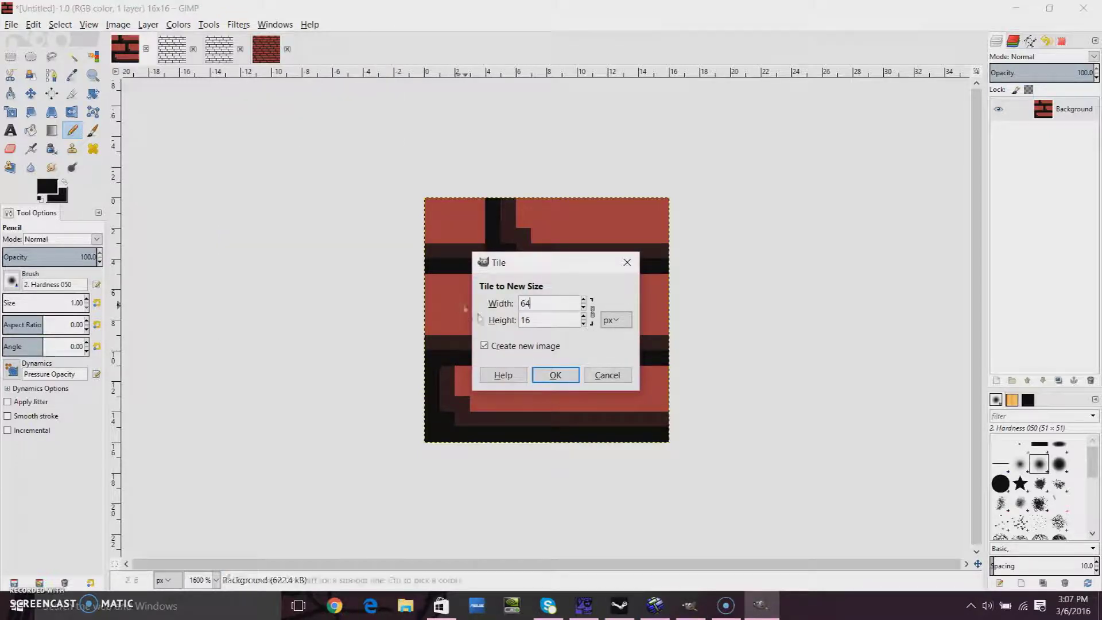
pyautogui.doubleClick(545, 318)
pyautogui.write('64')
pyautogui.click(577, 375)
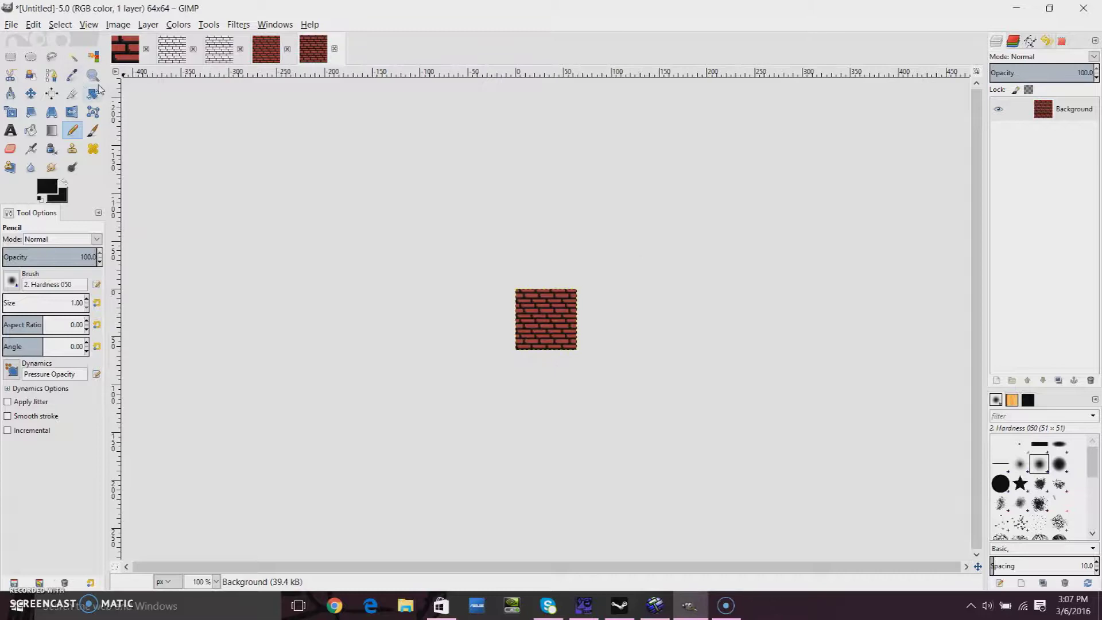
pyautogui.click(92, 74)
pyautogui.click(546, 317)
pyautogui.click(546, 317)
pyautogui.click(546, 317)
pyautogui.click(547, 317)
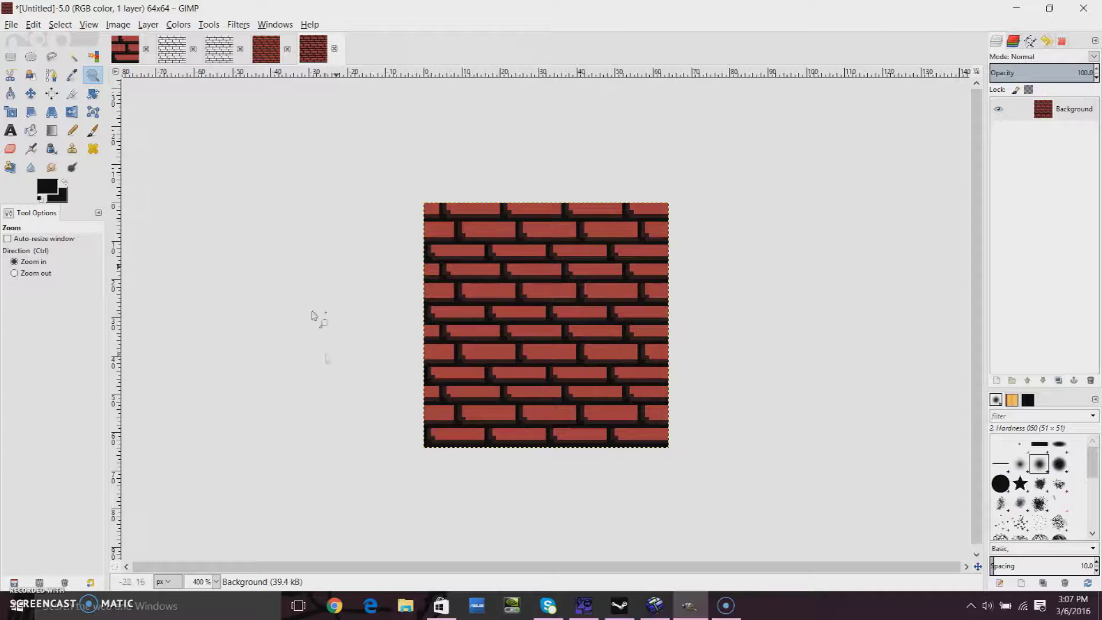
# Step: Return to the 16x16 brick image and activate the Pencil tool
pyautogui.click(125, 55)
pyautogui.click(73, 130)
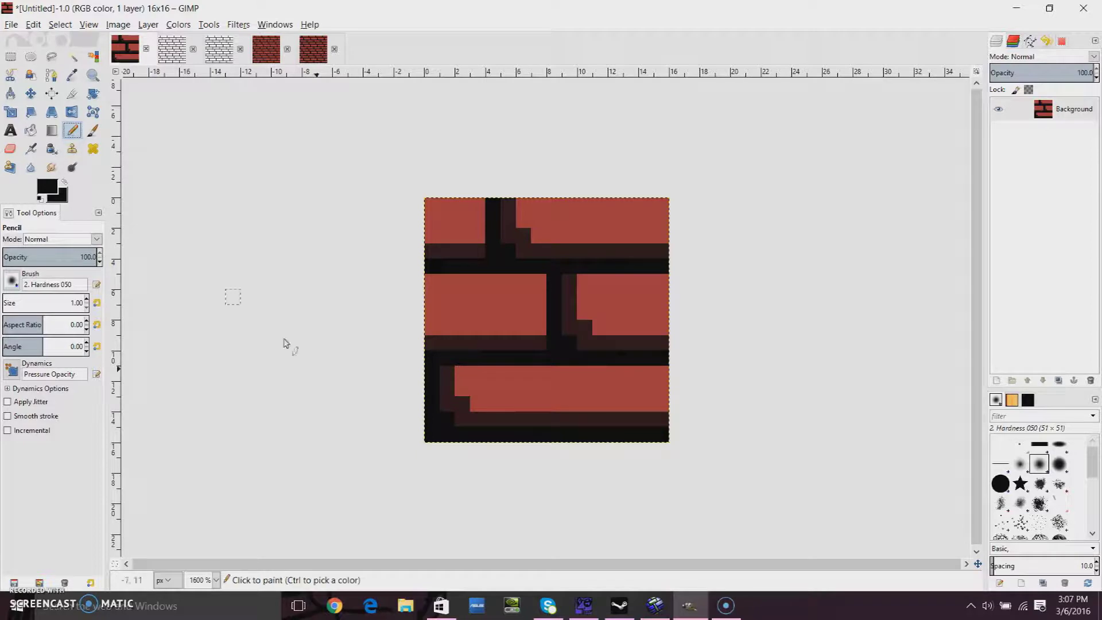
# Step: Try Pencil highlight strokes on the bricks with the foreground color set to light red cd5858
pyautogui.click(46, 189)
pyautogui.moveTo(768, 343); pyautogui.dragTo(784, 352)
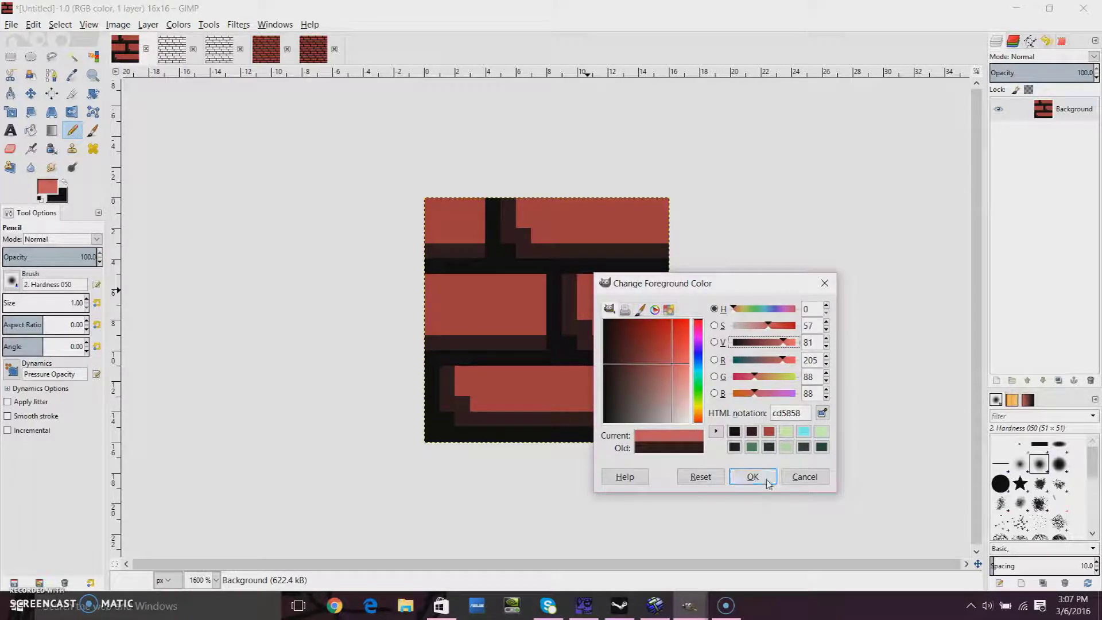
pyautogui.click(753, 477)
pyautogui.click(545, 254)
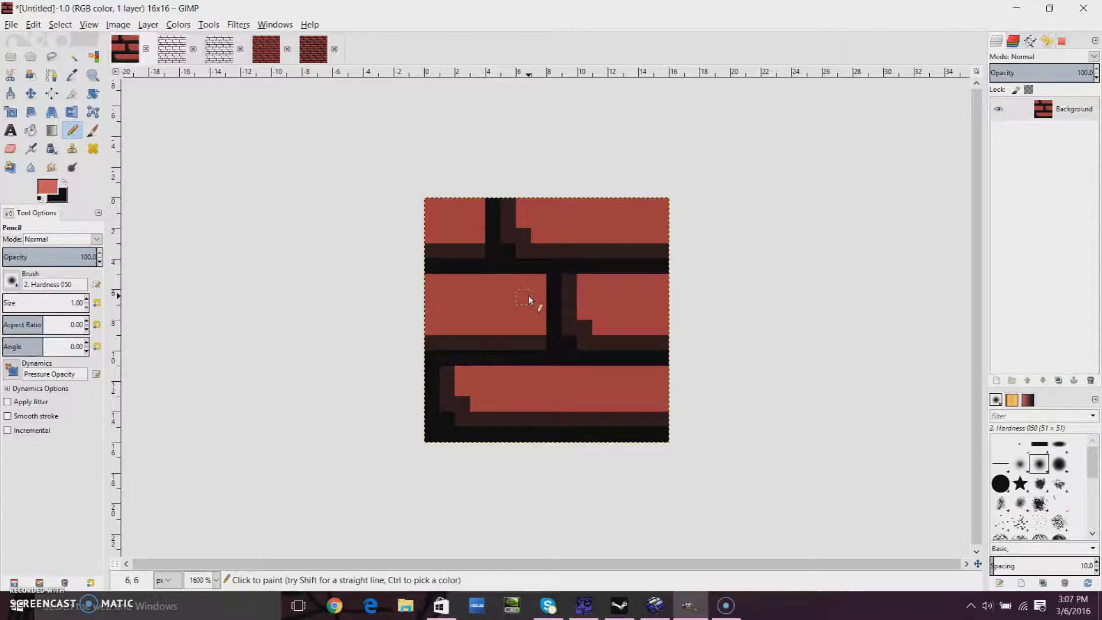
pyautogui.moveTo(529, 300)
pyautogui.mouseDown()
pyautogui.moveTo(494, 298)
pyautogui.moveTo(501, 312)
pyautogui.mouseUp()
pyautogui.hotkey('ctrl', 'z')
pyautogui.hotkey('ctrl', 'z')
# Step: Try a one-pixel-high highlight stroke on the middle row's left brick in paler red cd7676
pyautogui.click(49, 189)
pyautogui.click(764, 327)
pyautogui.moveTo(766, 331); pyautogui.dragTo(759, 333)
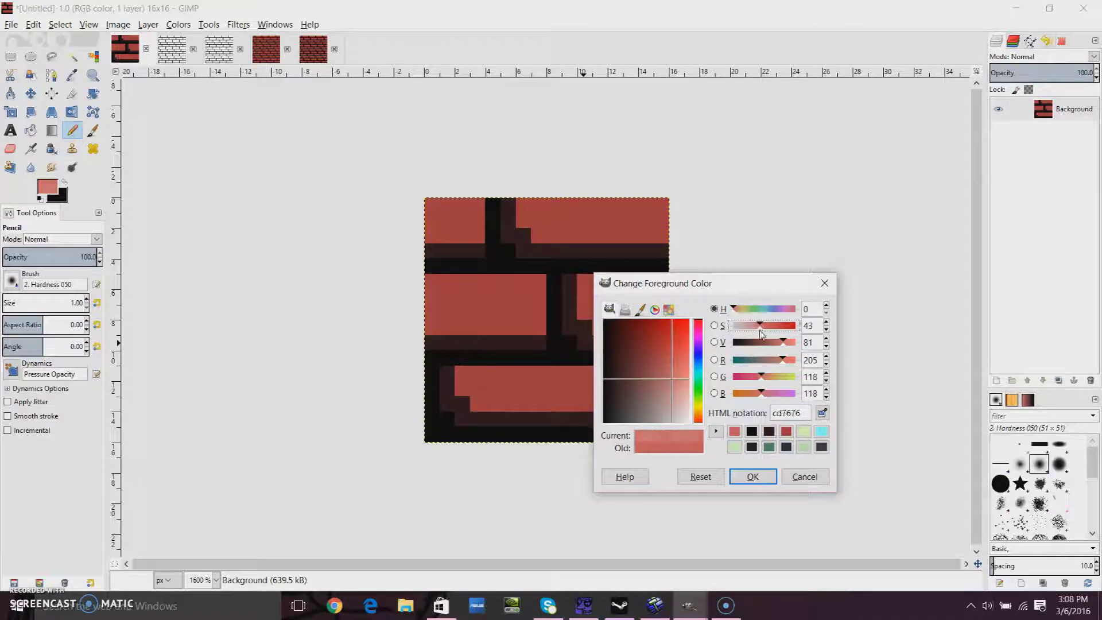
pyautogui.click(753, 476)
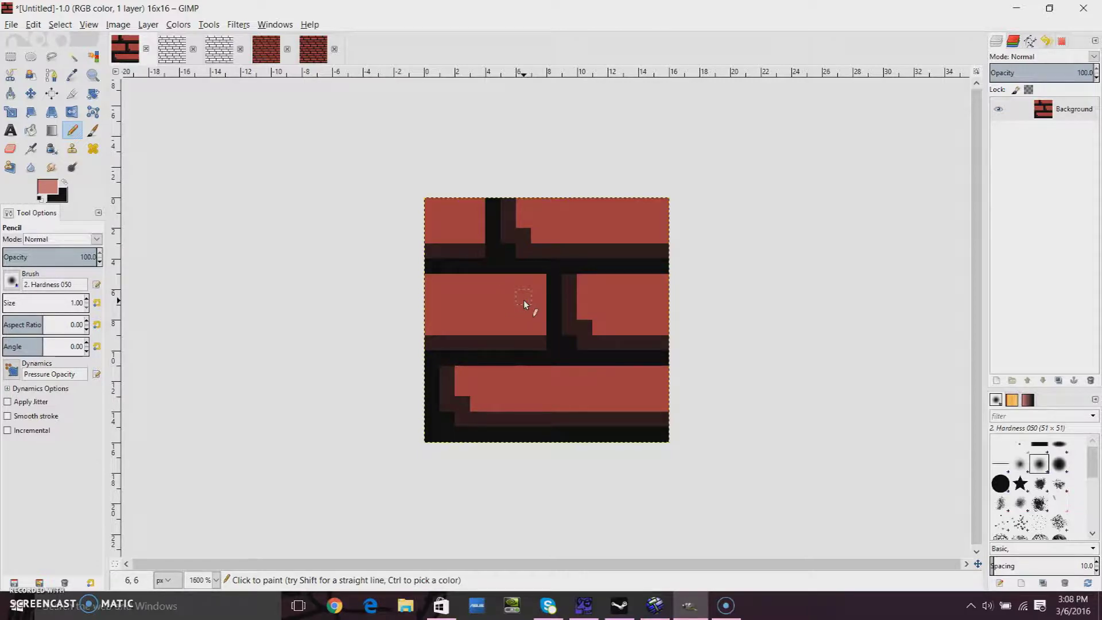
pyautogui.moveTo(524, 300); pyautogui.dragTo(460, 297)
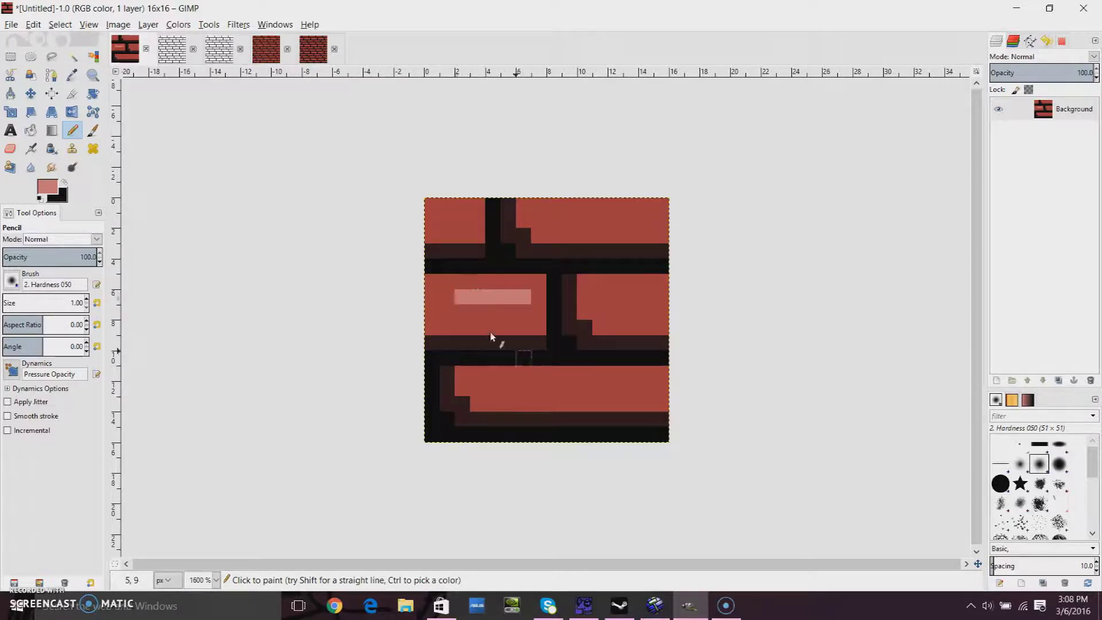
pyautogui.hotkey('ctrl', 'z')
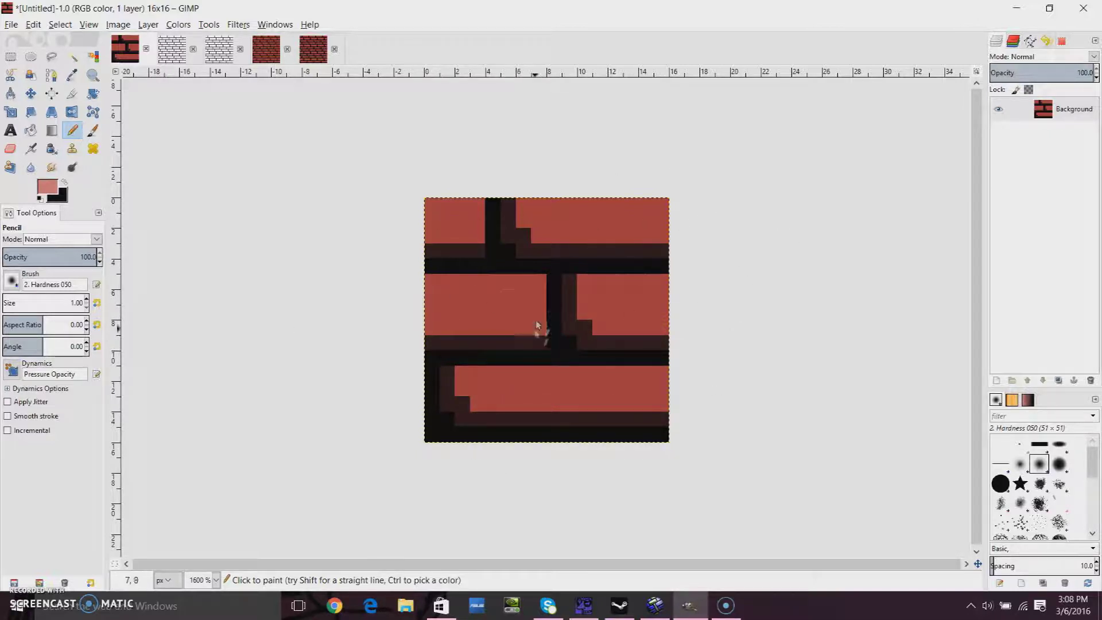
# Step: Try two horizontal highlight strokes on the middle row's left brick in pale pink cd9a9a
pyautogui.click(48, 188)
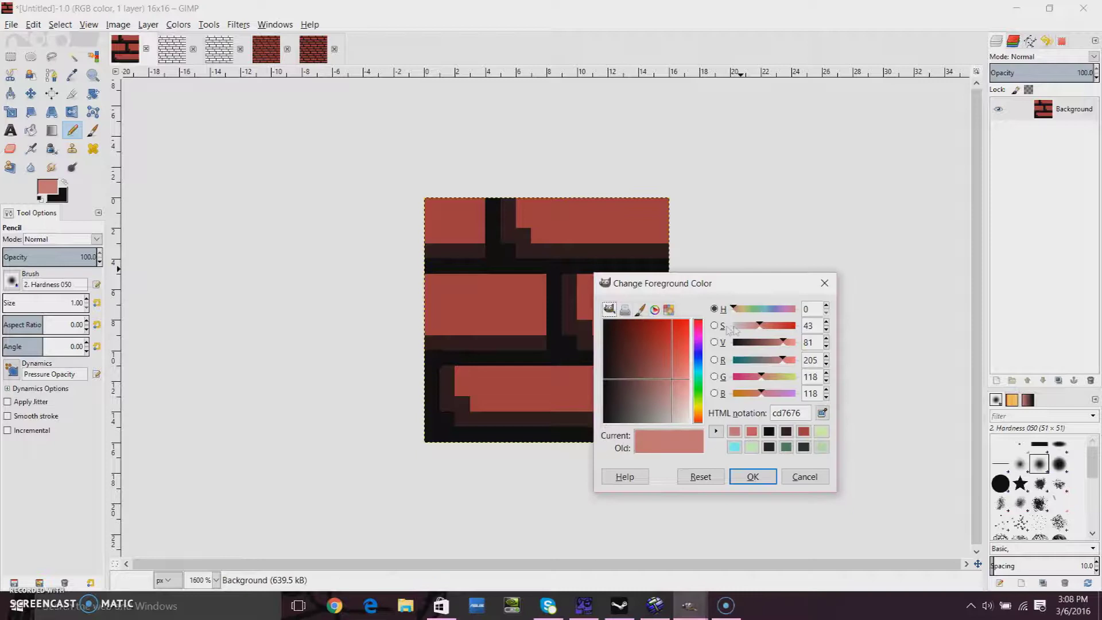
pyautogui.moveTo(760, 329); pyautogui.dragTo(749, 329)
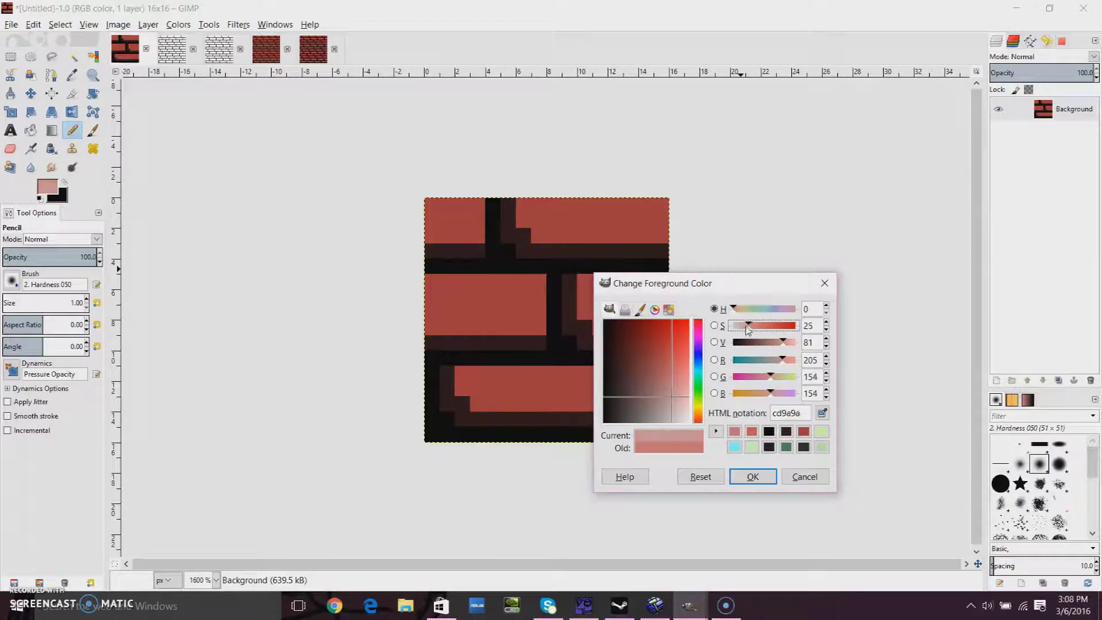
pyautogui.click(753, 476)
pyautogui.moveTo(459, 282); pyautogui.dragTo(543, 282)
pyautogui.moveTo(505, 312); pyautogui.dragTo(542, 313)
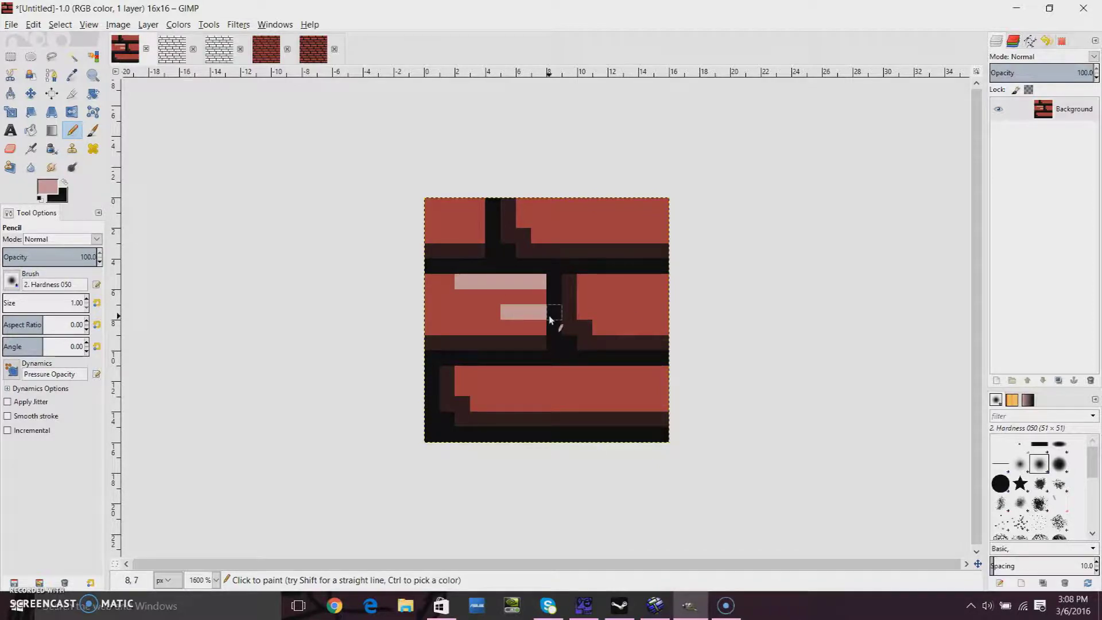
pyautogui.hotkey('ctrl', 'z')
pyautogui.hotkey('ctrl', 'z')
pyautogui.hotkey('ctrl', 'z')
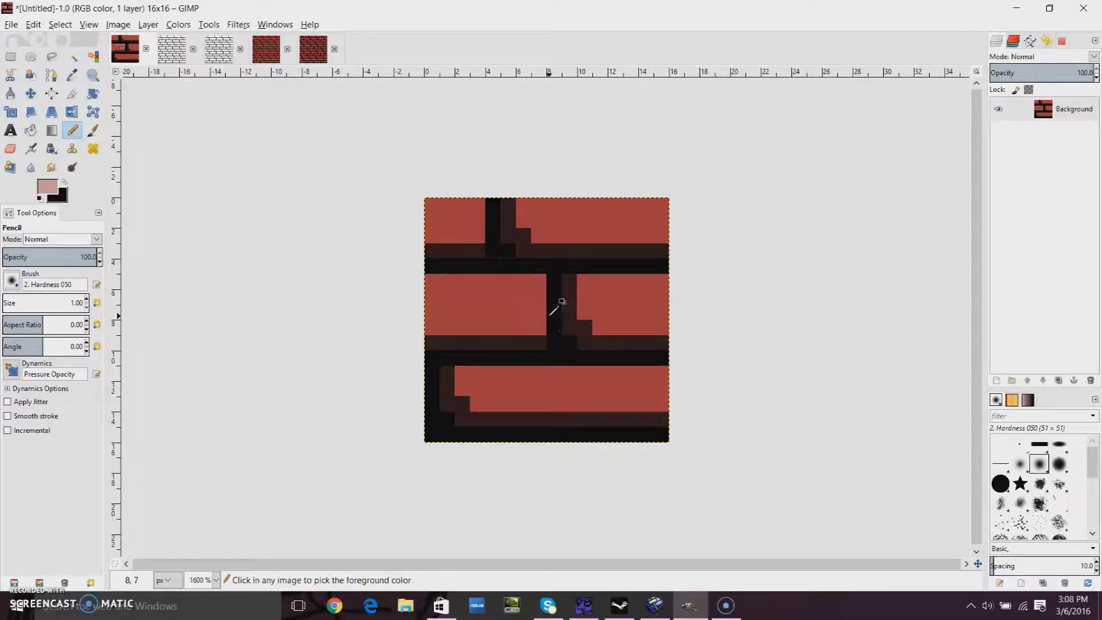
# Step: Sample the brick's red, soften the foreground color to aa4d4d, and try a highlight stroke on the bottom brick
pyautogui.keyDown('ctrl'); pyautogui.click(524, 335); pyautogui.keyUp('ctrl')
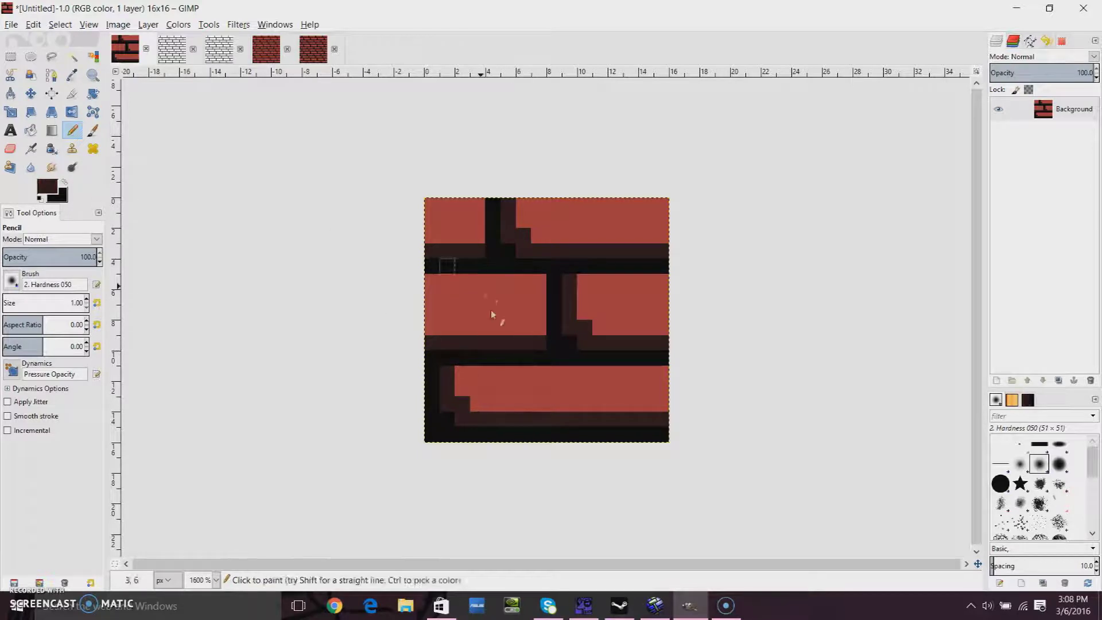
pyautogui.click(49, 186)
pyautogui.moveTo(773, 326)
pyautogui.mouseDown()
pyautogui.moveTo(758, 326)
pyautogui.moveTo(777, 344)
pyautogui.moveTo(769, 333)
pyautogui.mouseUp()
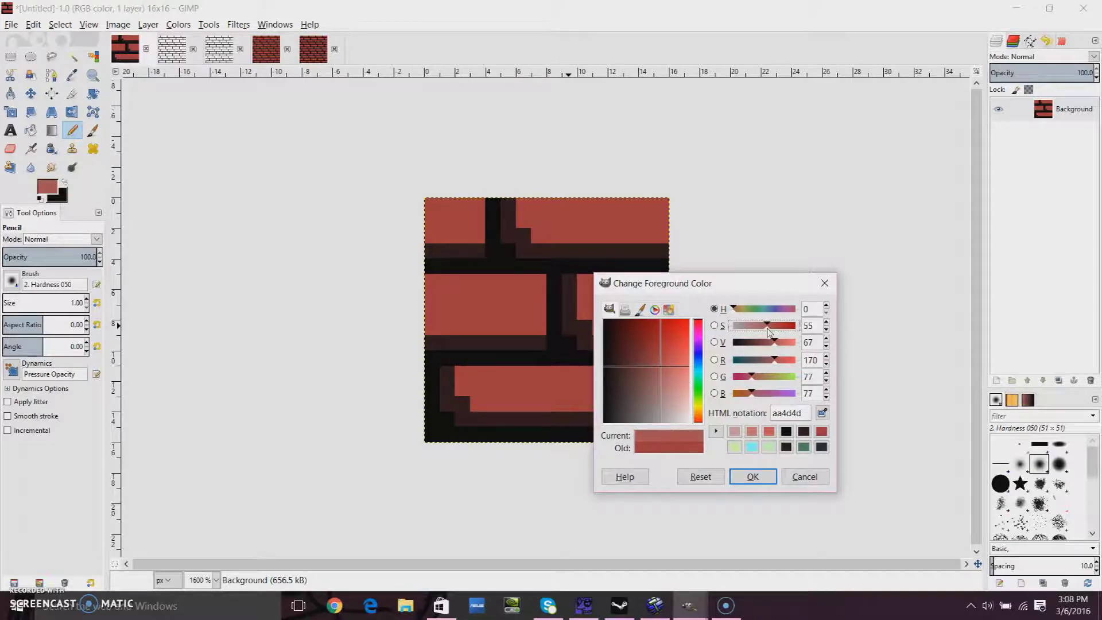
pyautogui.click(753, 477)
pyautogui.moveTo(525, 379); pyautogui.dragTo(539, 383)
pyautogui.hotkey('ctrl', 'z')
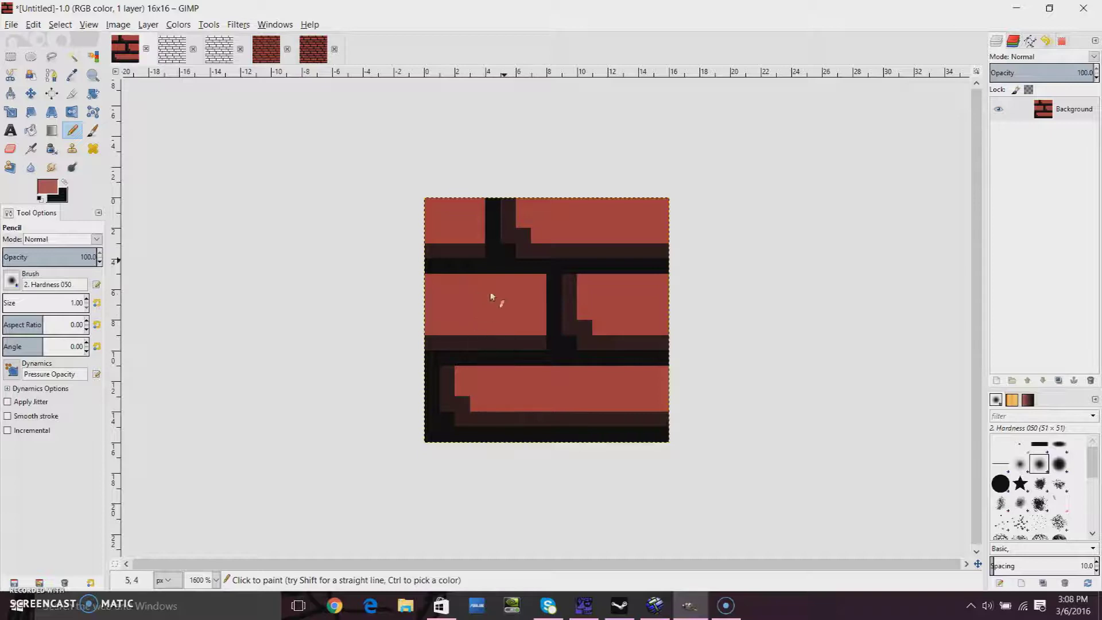
# Step: Lower the foreground red's saturation further and paint a two-pixel-high highlight along the top of the middle row's left brick
pyautogui.click(44, 185)
pyautogui.moveTo(768, 331); pyautogui.dragTo(761, 333)
pyautogui.click(768, 476)
pyautogui.moveTo(538, 295)
pyautogui.mouseDown()
pyautogui.moveTo(455, 299)
pyautogui.moveTo(455, 285)
pyautogui.moveTo(539, 295)
pyautogui.mouseUp()
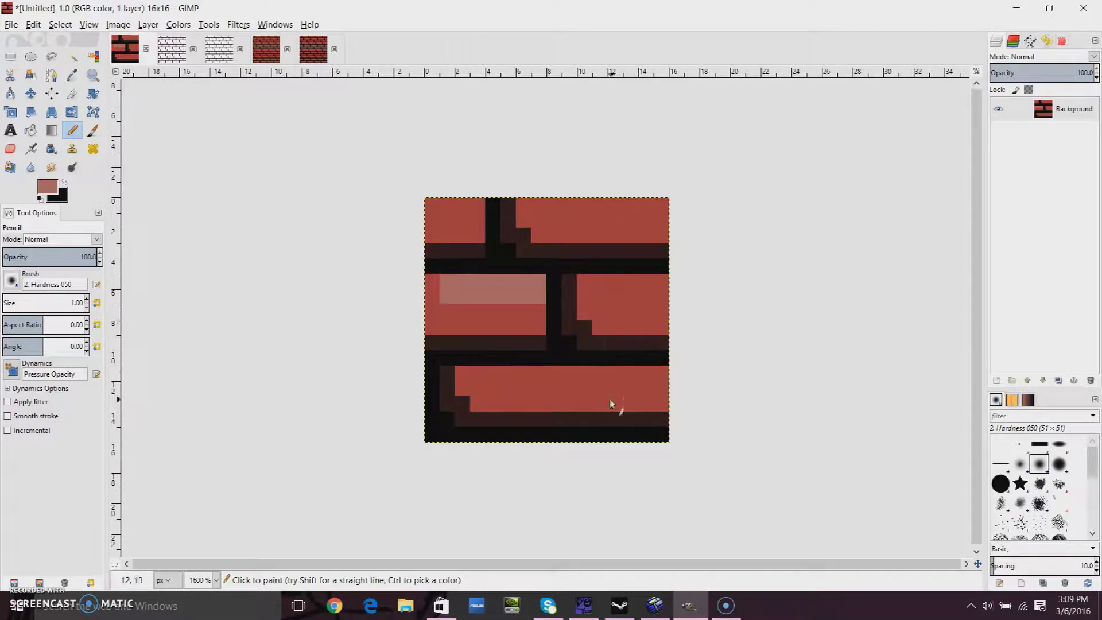
# Step: Paint two-pixel-high highlights on the bottom brick's upper-right half and the middle row's right edge, continuing the latter at the left edge
pyautogui.click(557, 376)
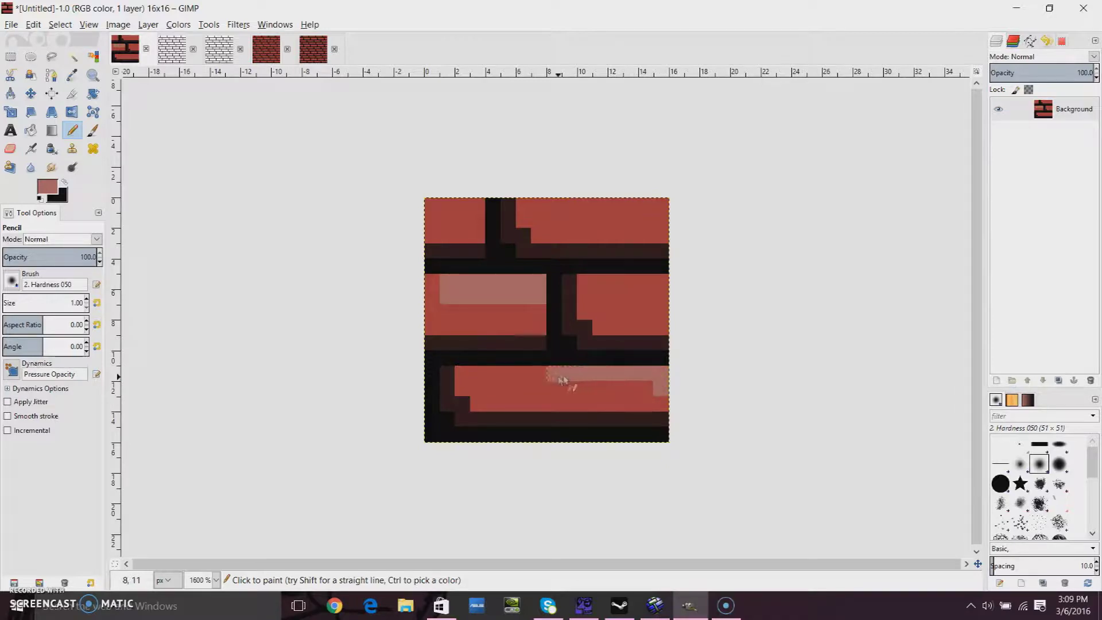
pyautogui.moveTo(556, 377)
pyautogui.mouseDown()
pyautogui.moveTo(578, 389)
pyautogui.moveTo(650, 376)
pyautogui.moveTo(628, 386)
pyautogui.mouseUp()
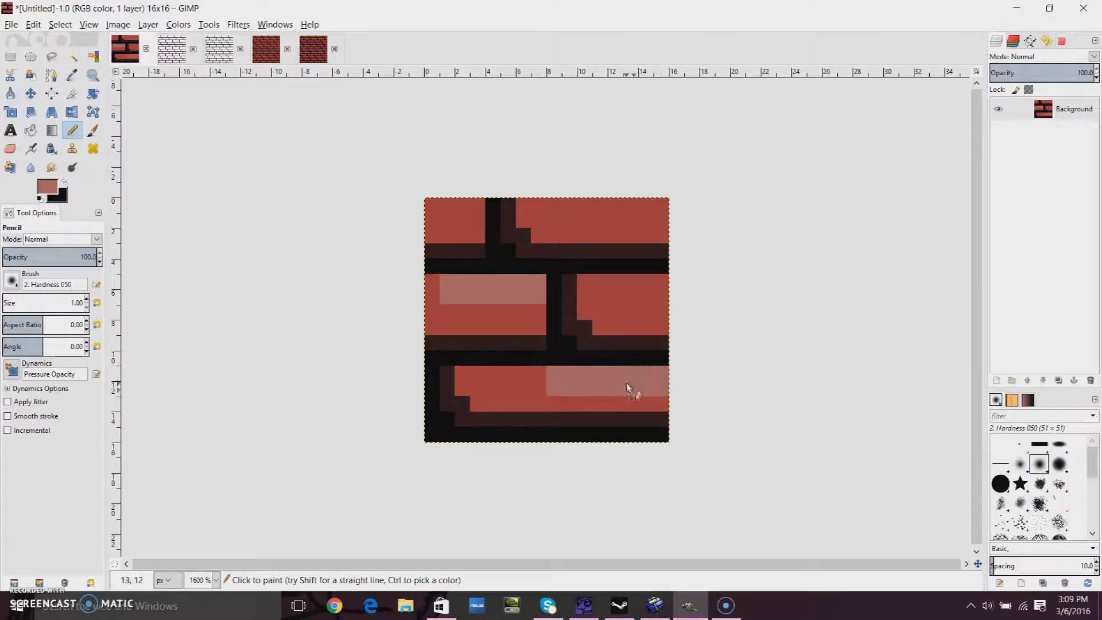
pyautogui.moveTo(660, 295); pyautogui.dragTo(660, 285)
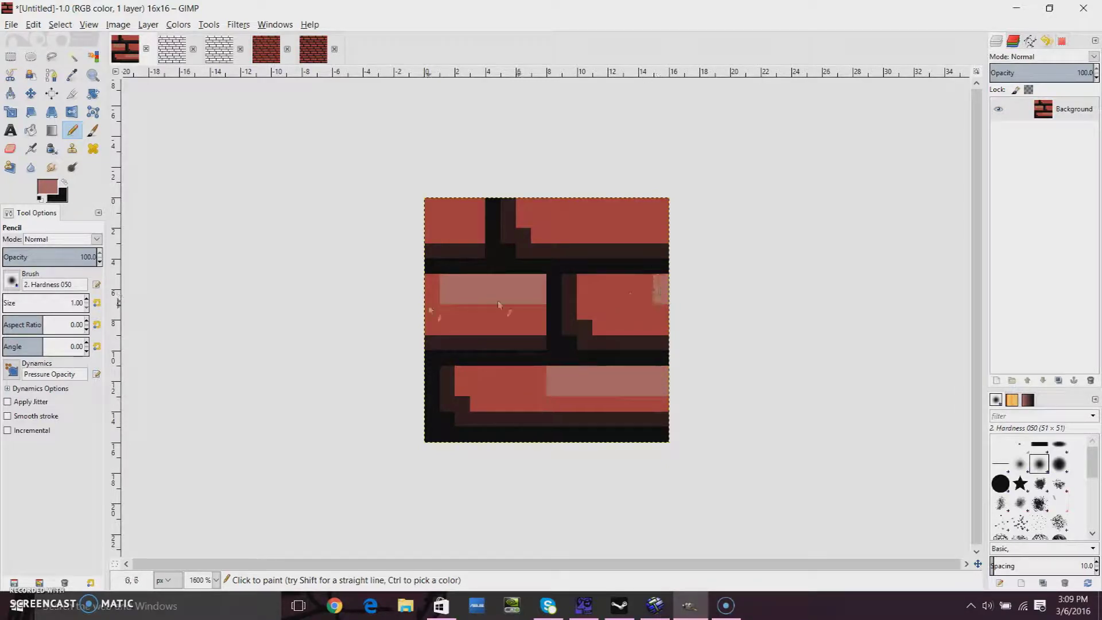
# Step: Highlight the upper two pixel rows of the top-row bricks, and extend the right-hand bricks' highlights leftward by a one-pixel-high strip
pyautogui.moveTo(666, 214); pyautogui.dragTo(634, 214)
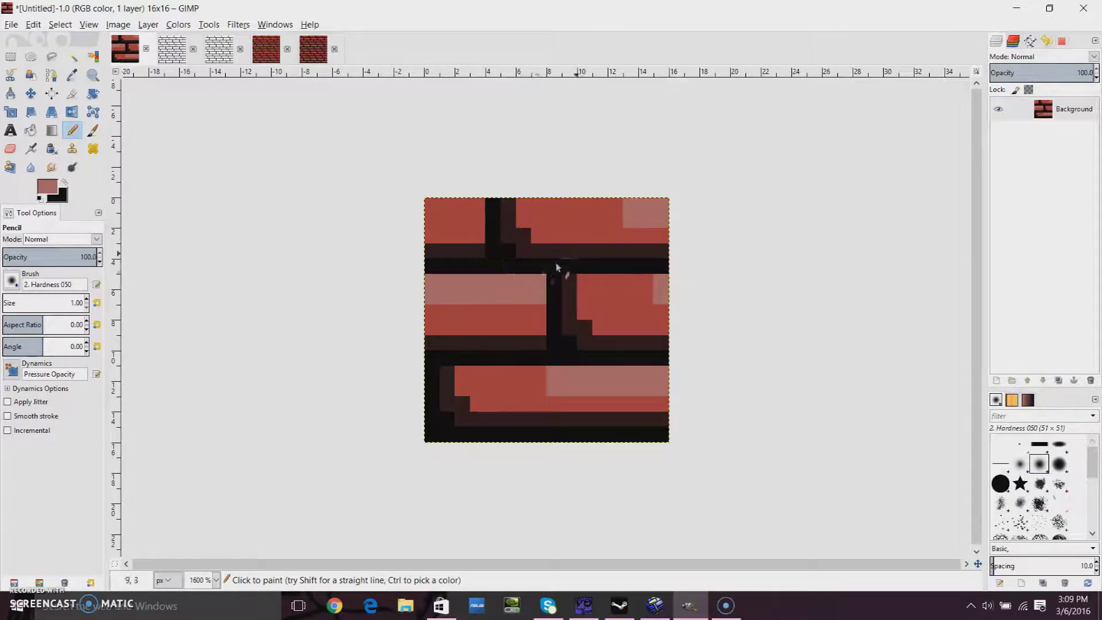
pyautogui.moveTo(614, 223)
pyautogui.mouseDown()
pyautogui.moveTo(615, 205)
pyautogui.moveTo(598, 222)
pyautogui.mouseUp()
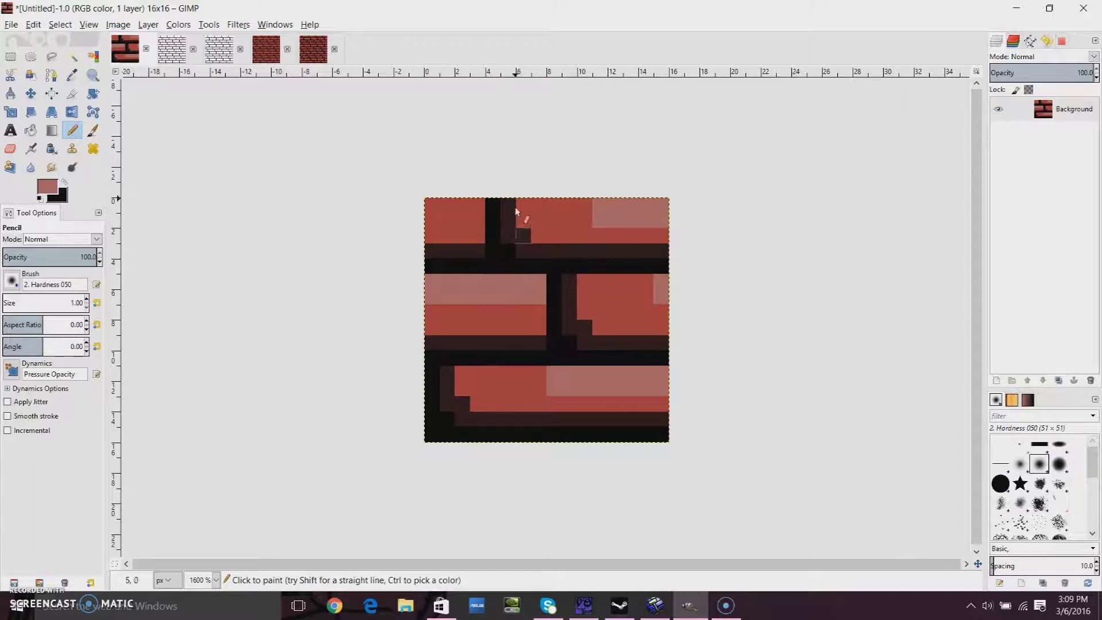
pyautogui.moveTo(480, 208)
pyautogui.mouseDown()
pyautogui.moveTo(484, 222)
pyautogui.moveTo(456, 205)
pyautogui.mouseUp()
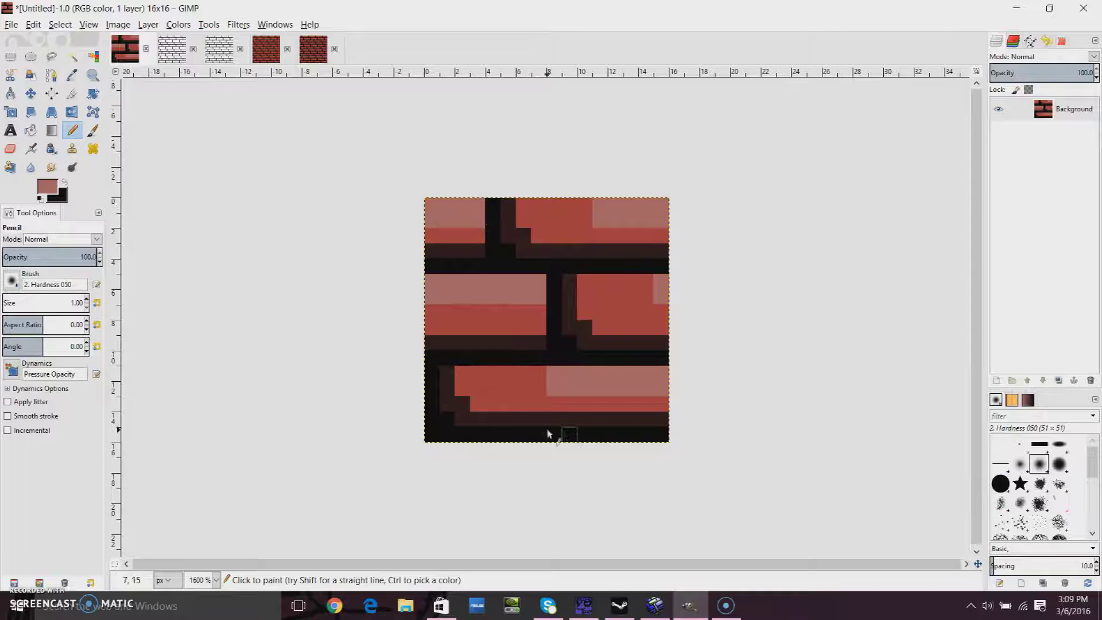
pyautogui.click(478, 374)
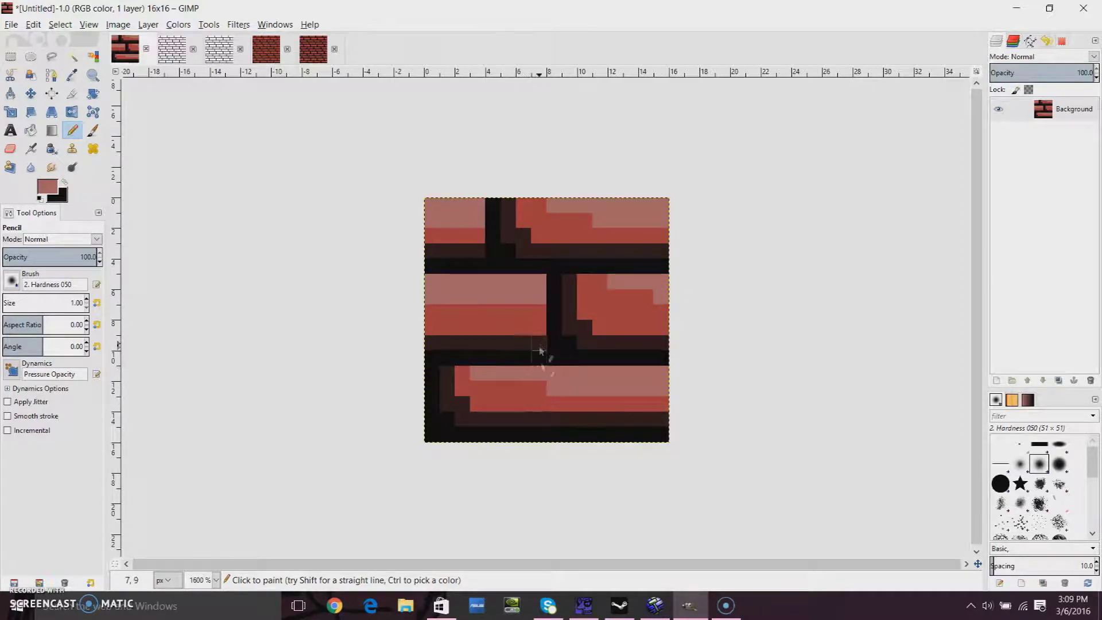
# Step: Tile the highlighted brick texture into another new 64x64 px image and examine how the highlights repeat
pyautogui.click(268, 27)
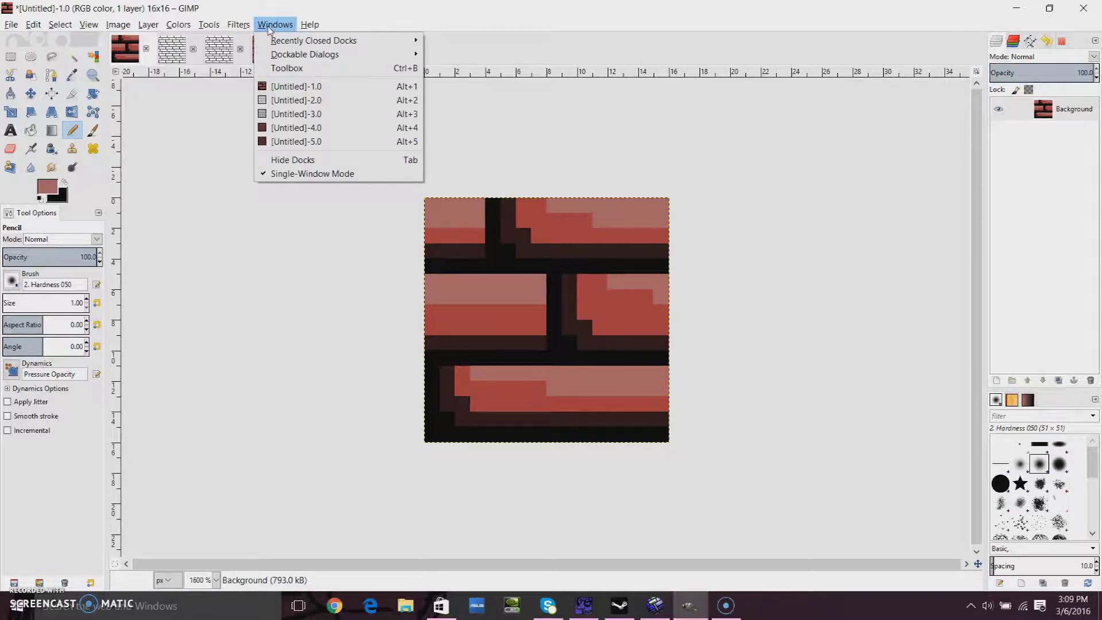
pyautogui.moveTo(239, 24)
pyautogui.moveTo(269, 239)
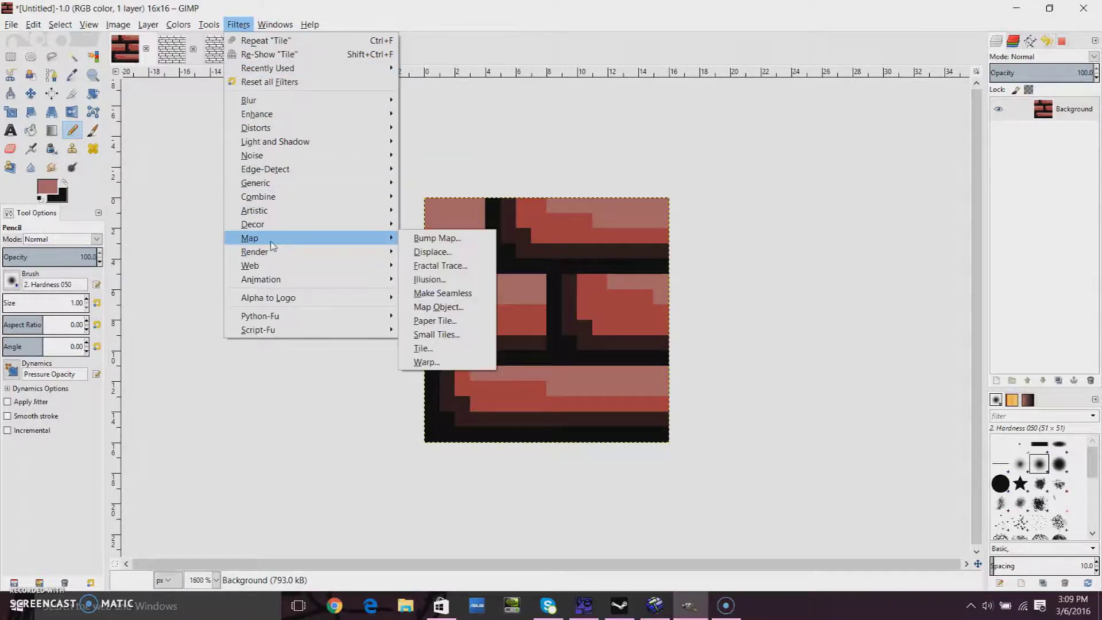
pyautogui.click(431, 350)
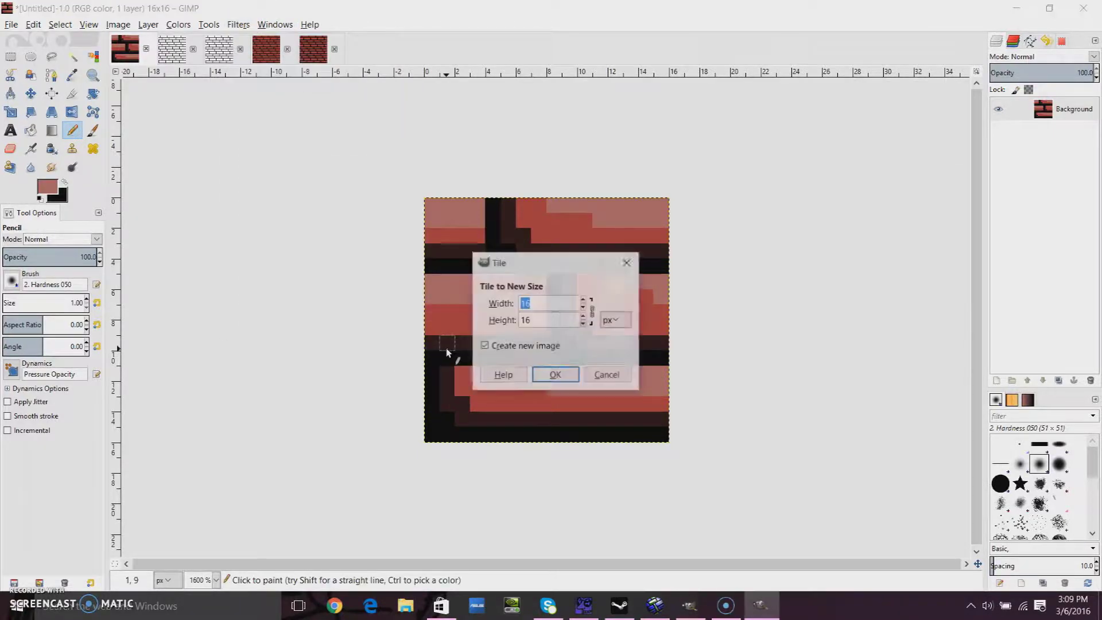
pyautogui.doubleClick(543, 303)
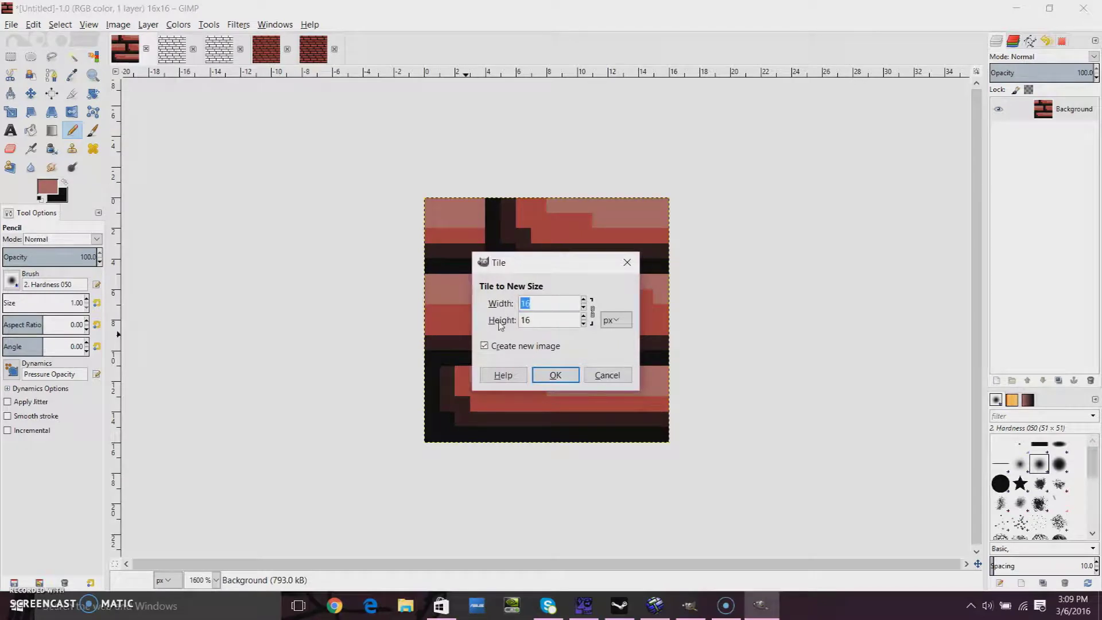
pyautogui.doubleClick(559, 325)
pyautogui.write('64')
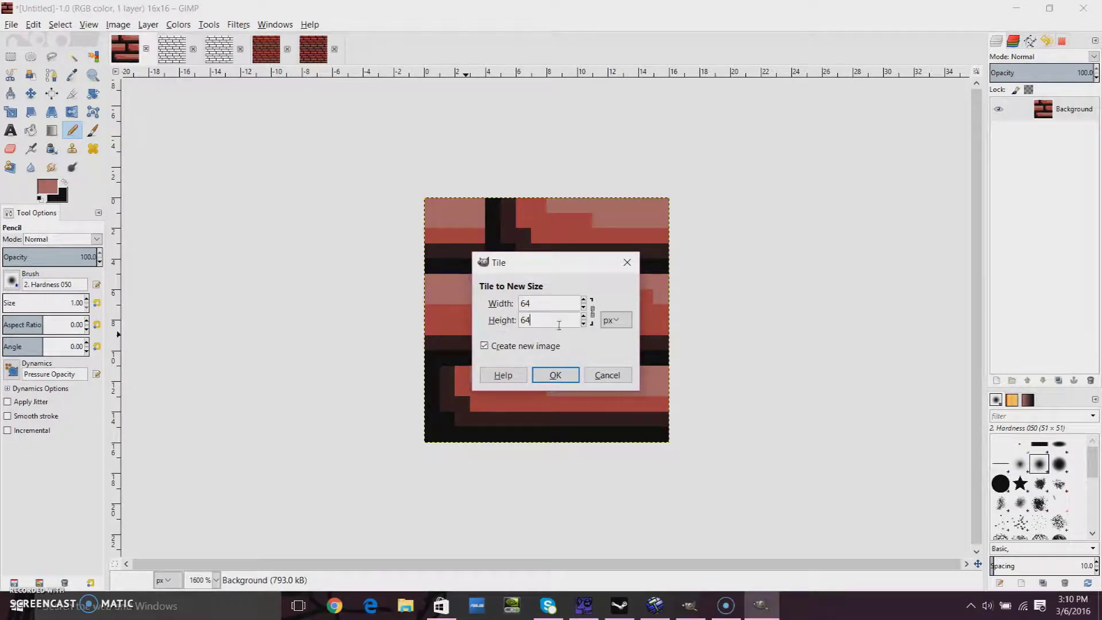
pyautogui.click(555, 376)
pyautogui.click(92, 74)
pyautogui.click(541, 318)
pyautogui.click(557, 316)
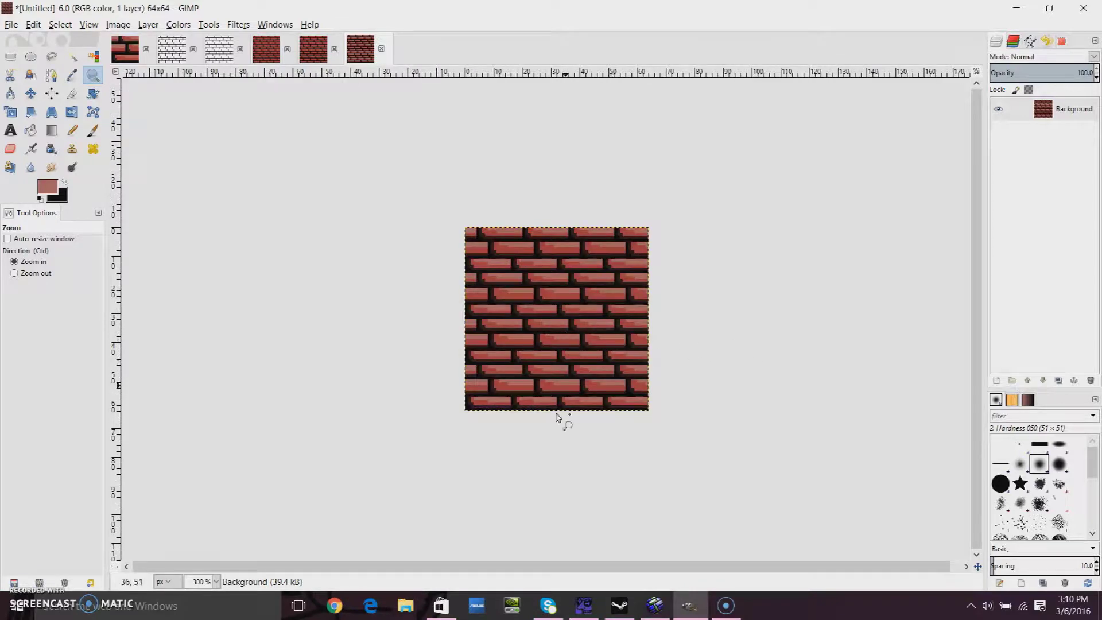
pyautogui.click(549, 341)
pyautogui.click(554, 296)
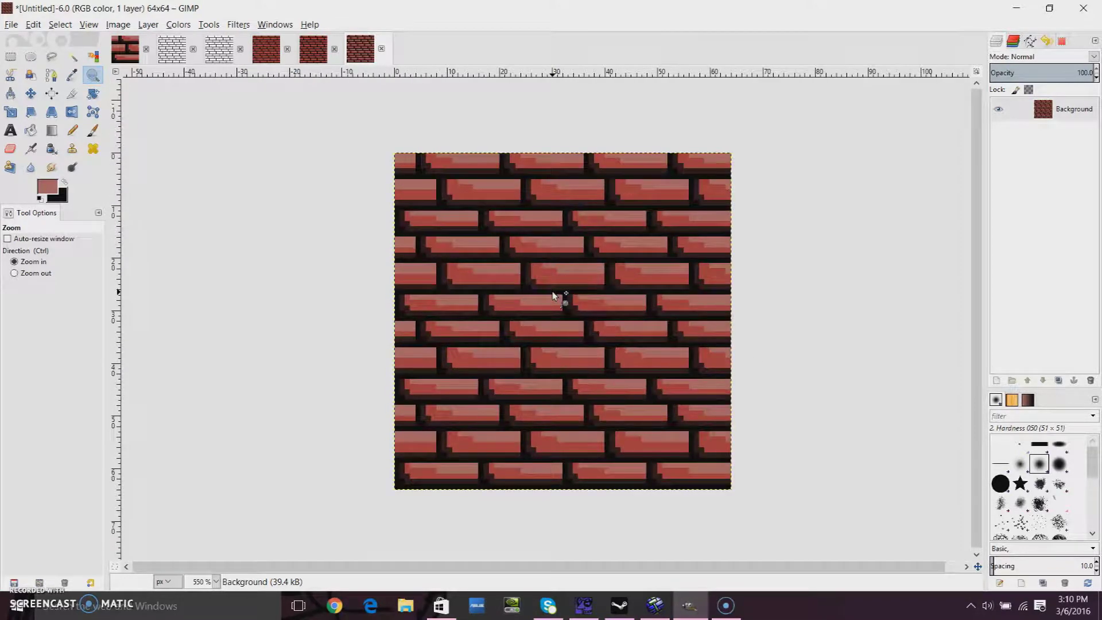
# Step: Inspect the tiled highlighted bricks at smaller and larger magnifications
pyautogui.press('ctrl')
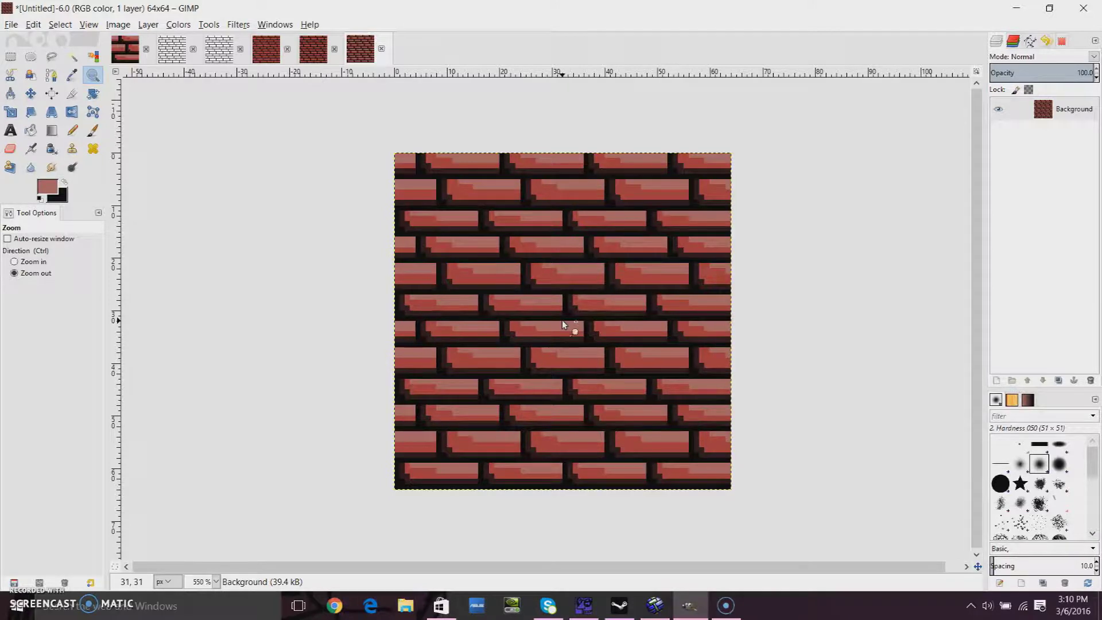
pyautogui.keyDown('ctrl'); pyautogui.click(564, 325); pyautogui.keyUp('ctrl')
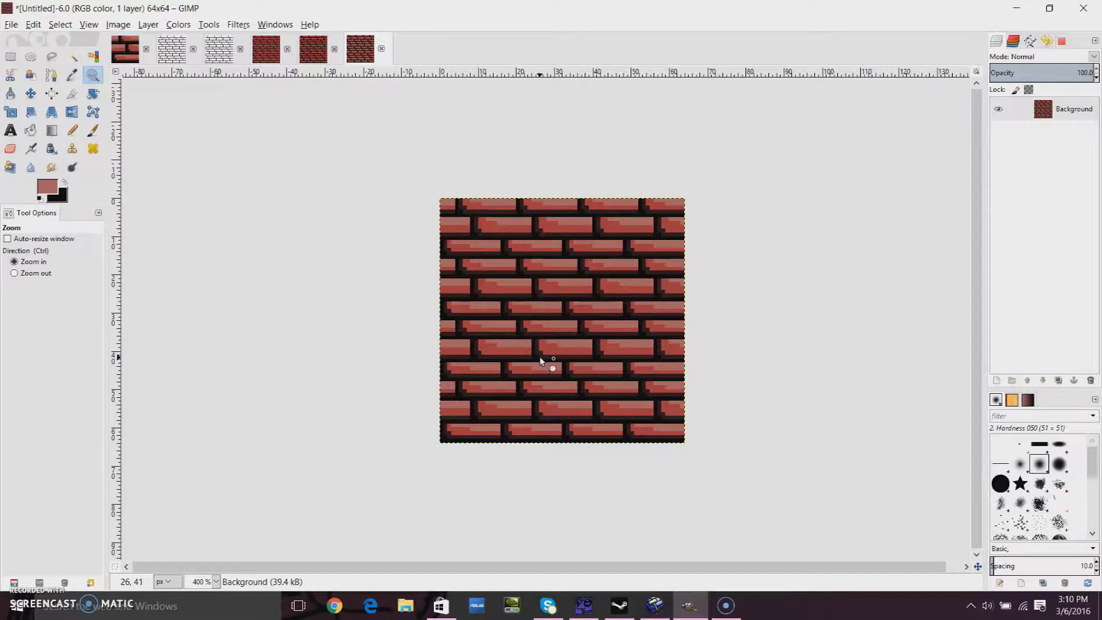
pyautogui.click(562, 324)
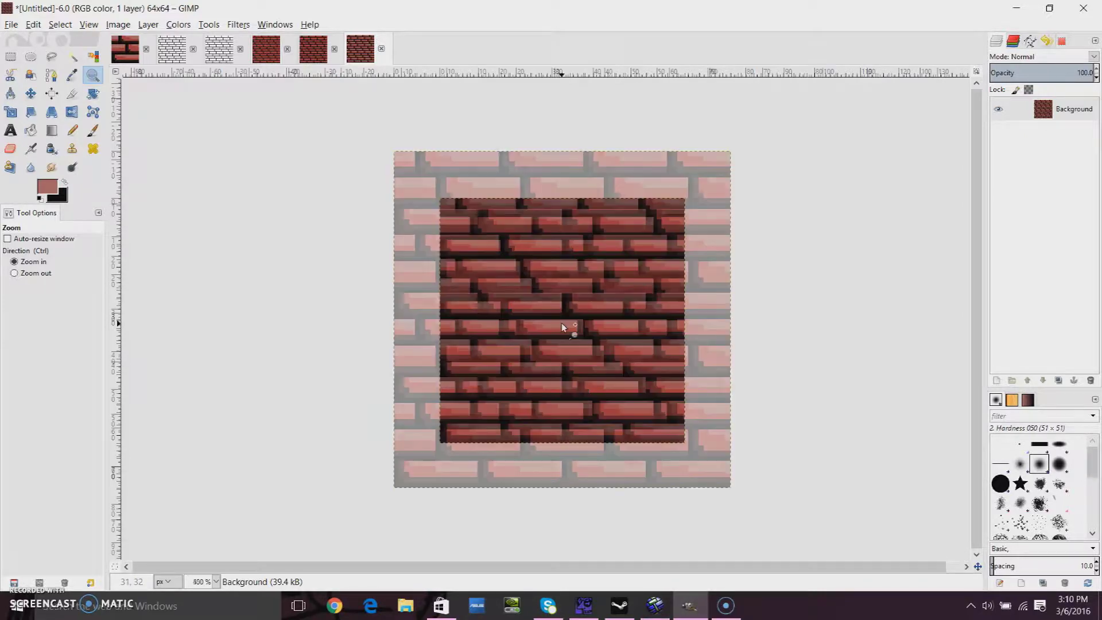
pyautogui.click(561, 324)
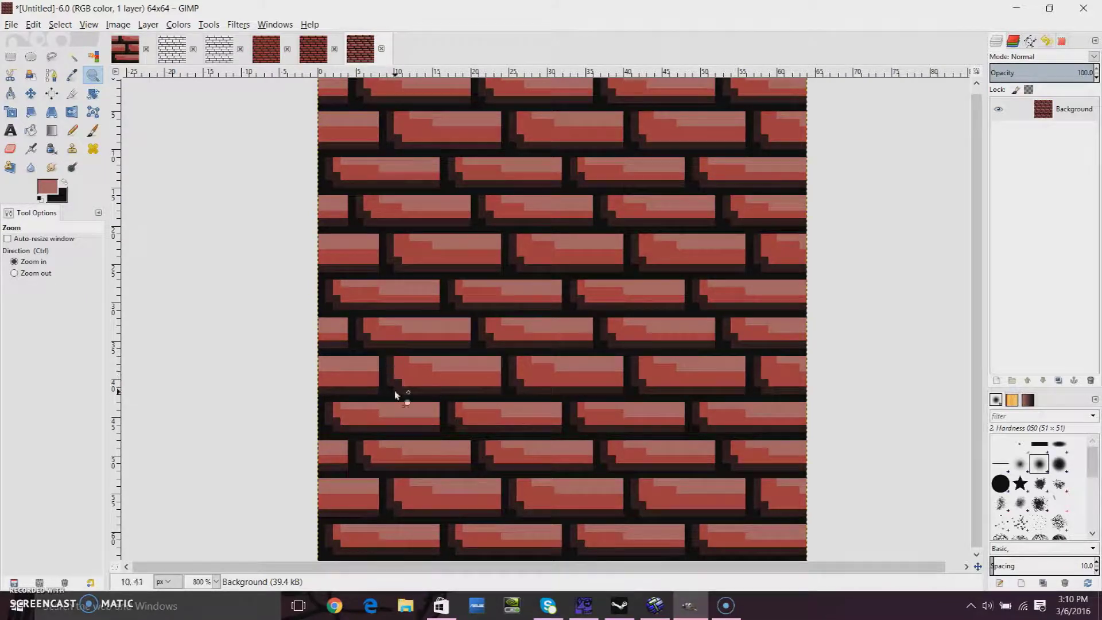
pyautogui.click(489, 367)
# Step: In the 16x16 image, pencil one dark brown shadow pixel at the upper-right corner of the top-left, middle-left and bottom bricks
pyautogui.click(118, 49)
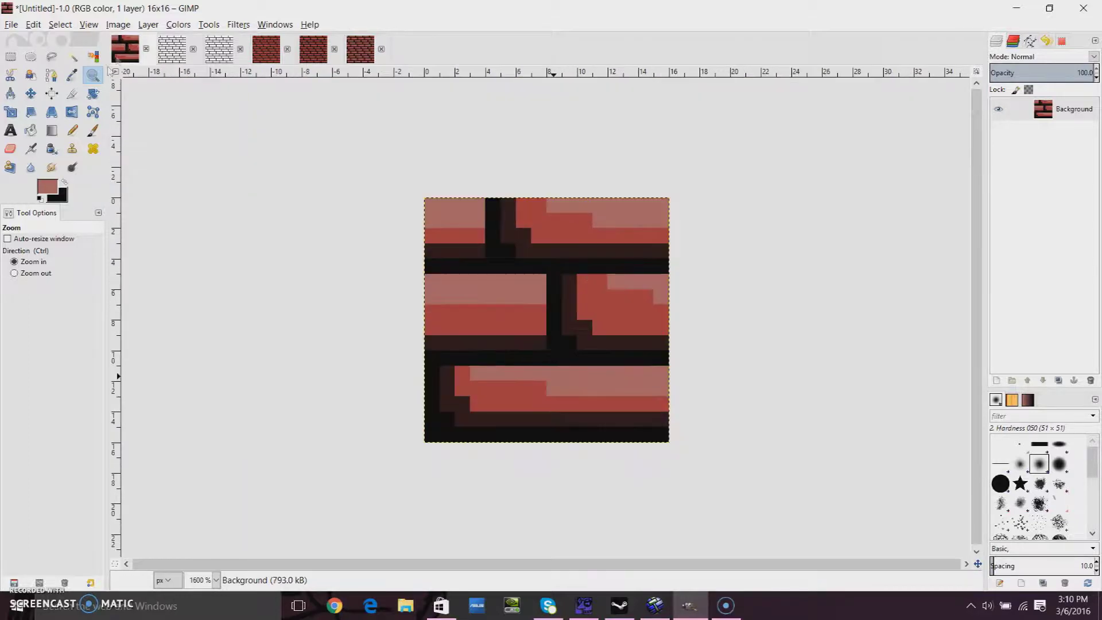
pyautogui.click(72, 130)
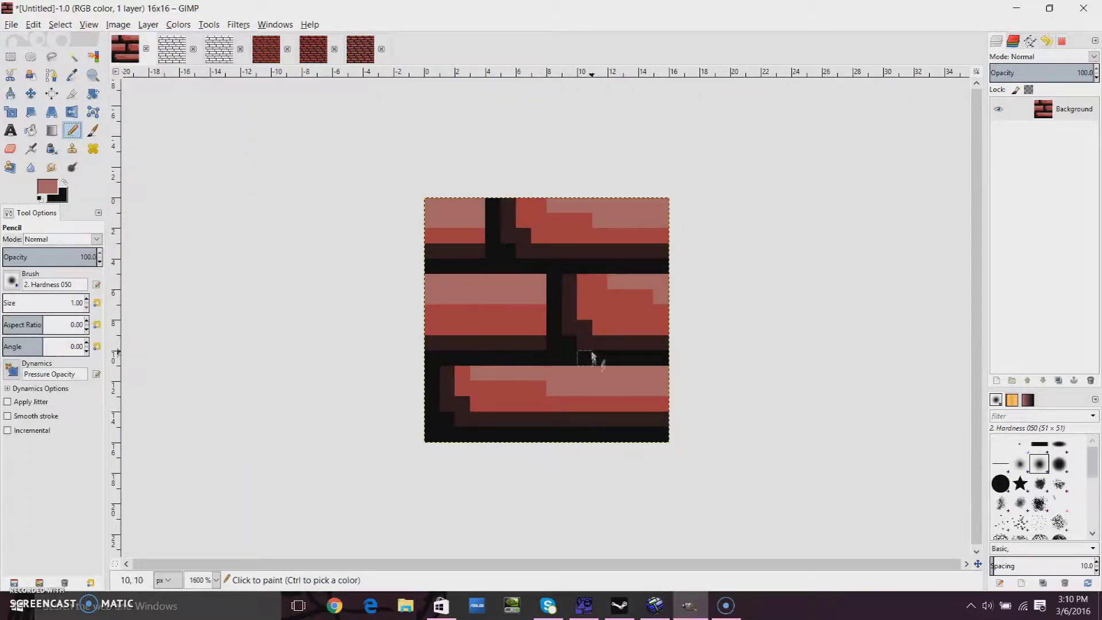
pyautogui.keyDown('ctrl'); pyautogui.click(610, 342); pyautogui.keyUp('ctrl')
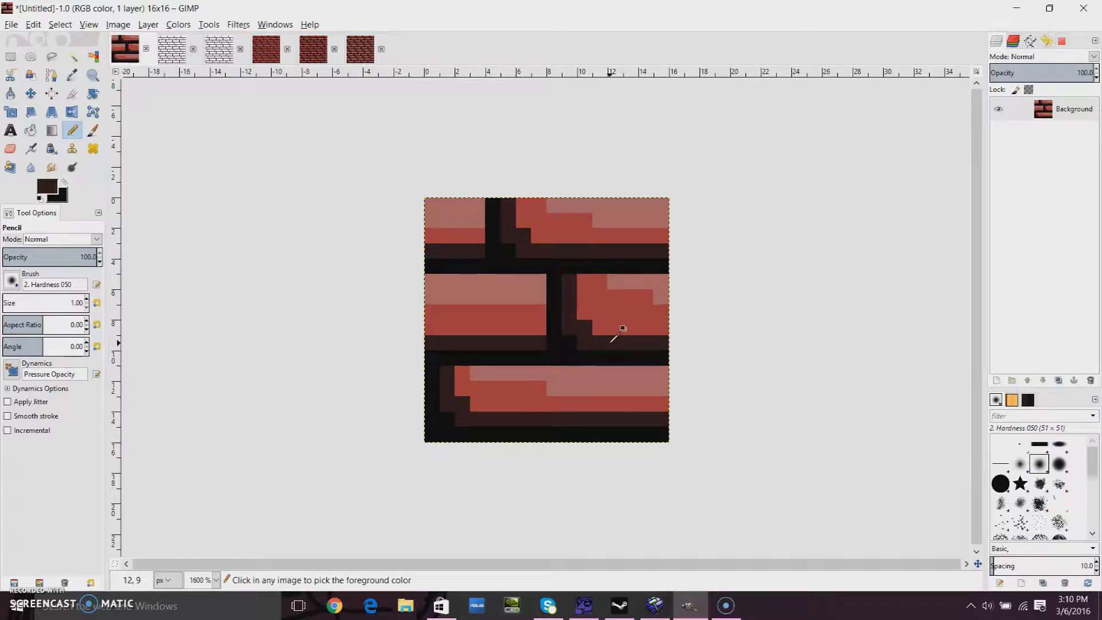
pyautogui.click(546, 281)
pyautogui.click(494, 236)
pyautogui.click(481, 204)
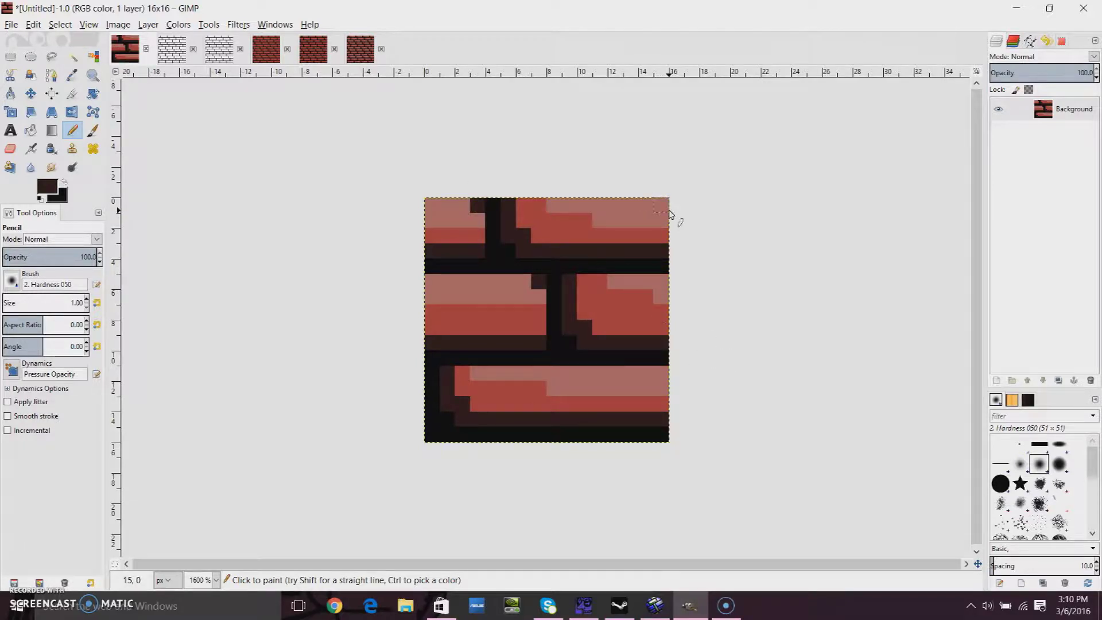
pyautogui.click(660, 376)
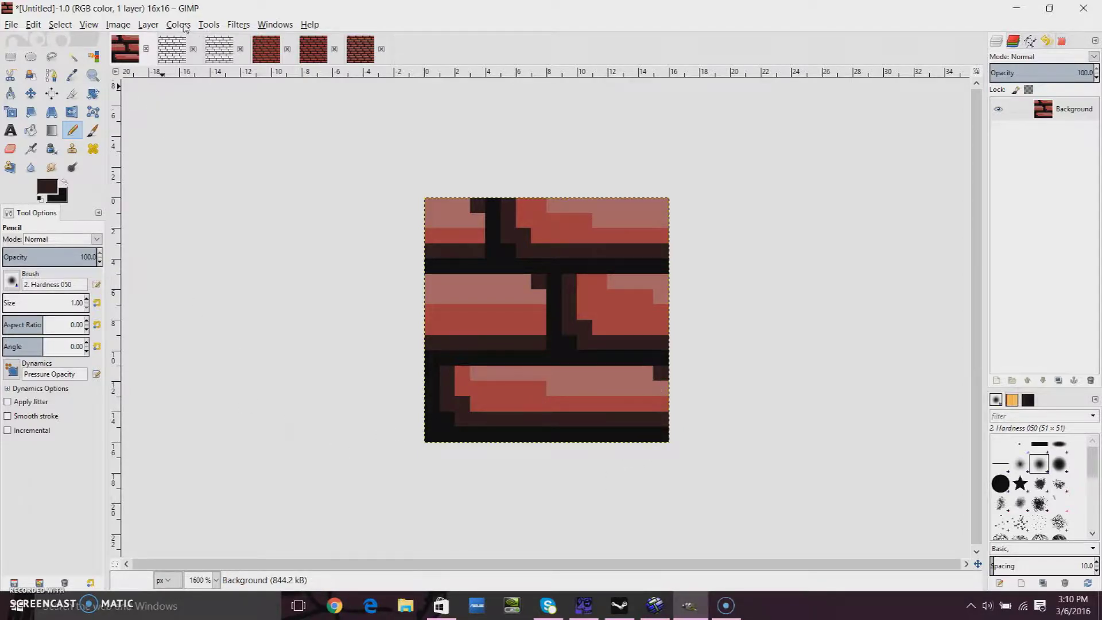
# Step: Tile the texture with its shadowed upper-right corners into a new 64x64 px image and examine how the bricks repeat
pyautogui.click(238, 24)
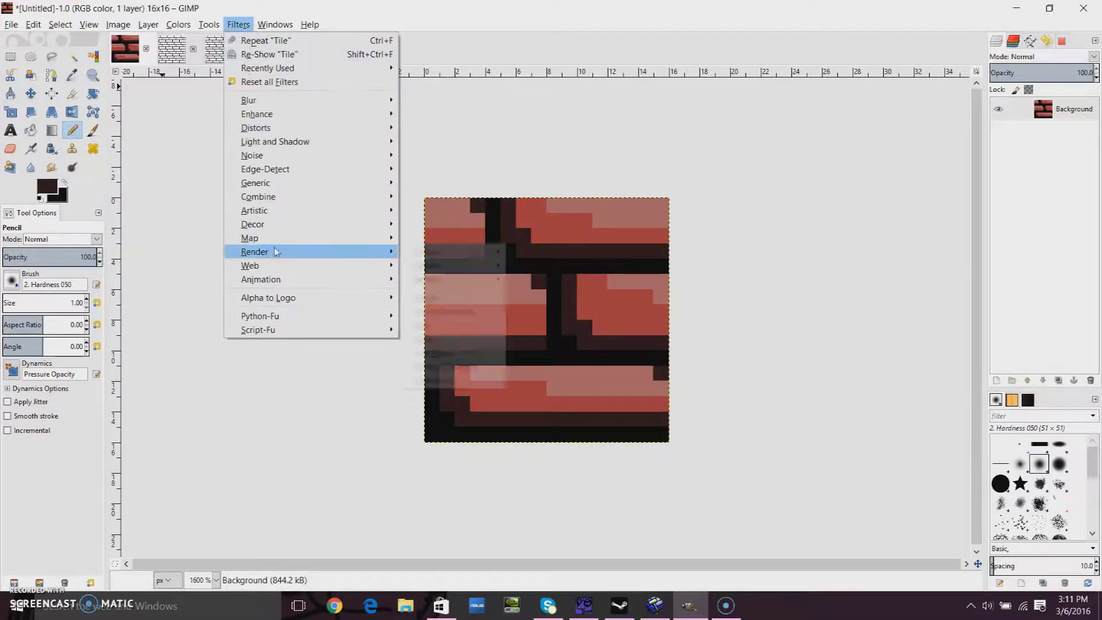
pyautogui.moveTo(275, 246)
pyautogui.click(486, 350)
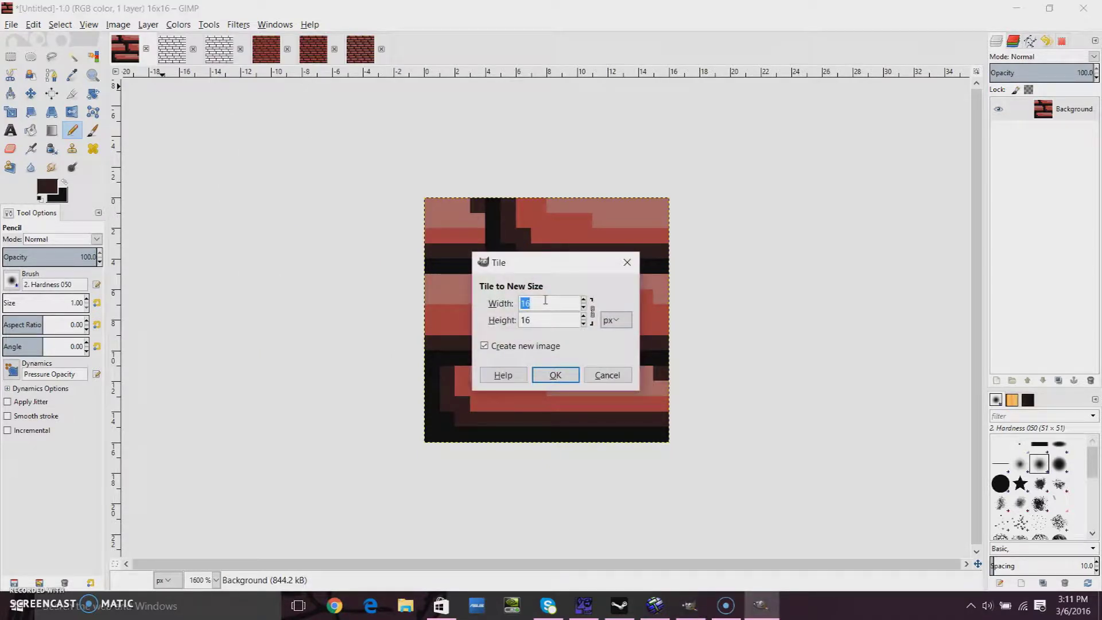
pyautogui.click(555, 373)
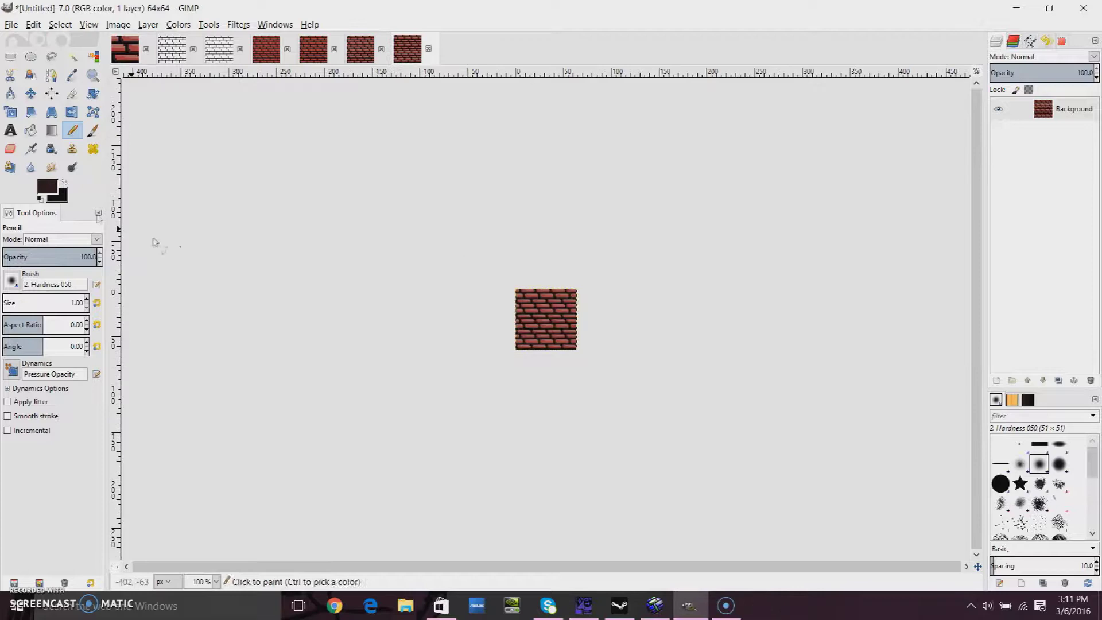
pyautogui.click(92, 75)
pyautogui.click(549, 314)
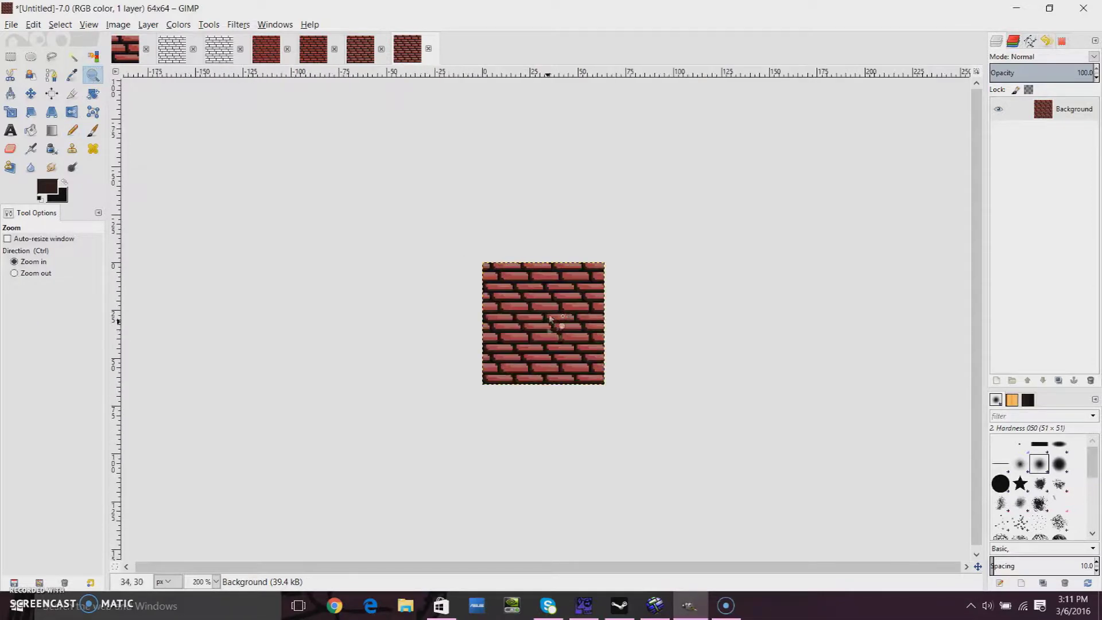
pyautogui.click(547, 330)
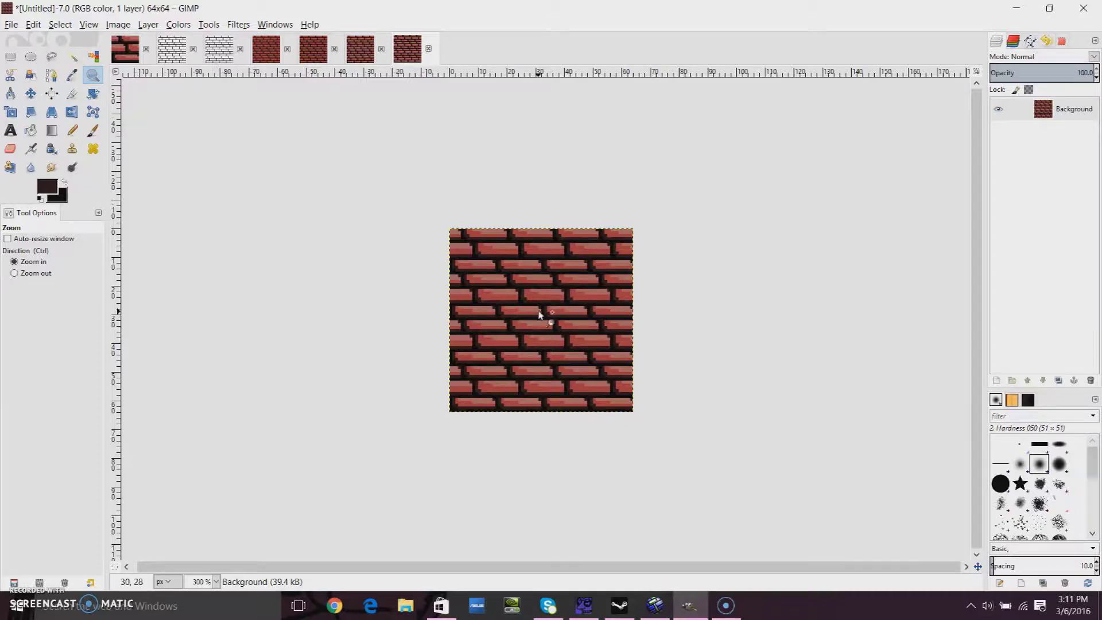
pyautogui.click(541, 336)
pyautogui.click(538, 342)
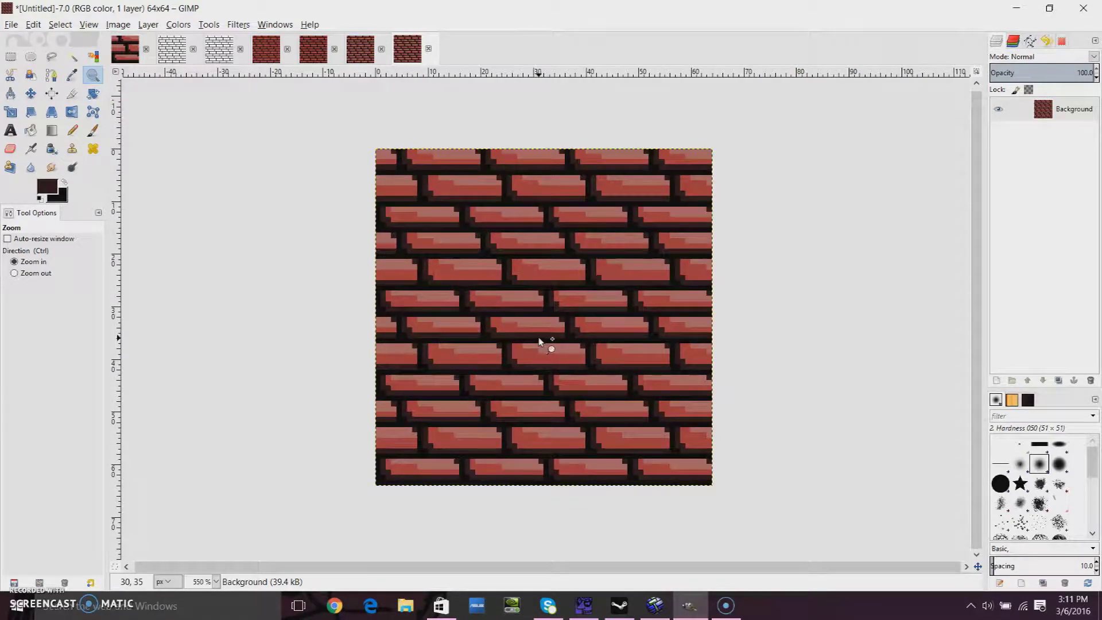
pyautogui.click(539, 342)
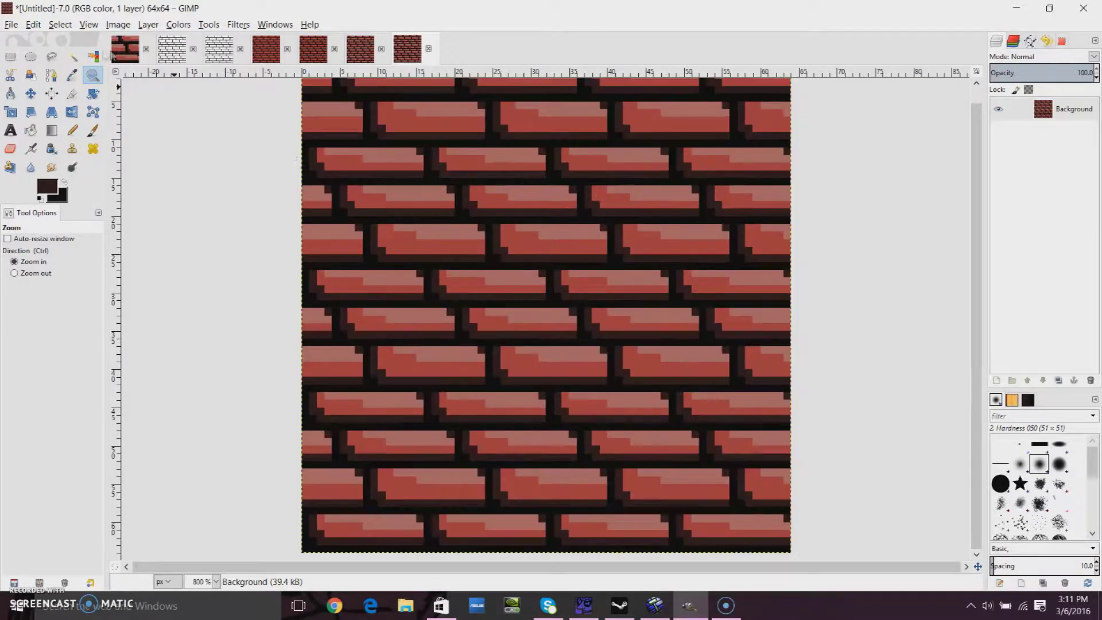
# Step: In the 16x16 image, pencil a dark brown shadow pixel at the upper-left corner of the middle row's right brick and the bottom brick
pyautogui.click(125, 49)
pyautogui.click(89, 131)
pyautogui.click(72, 131)
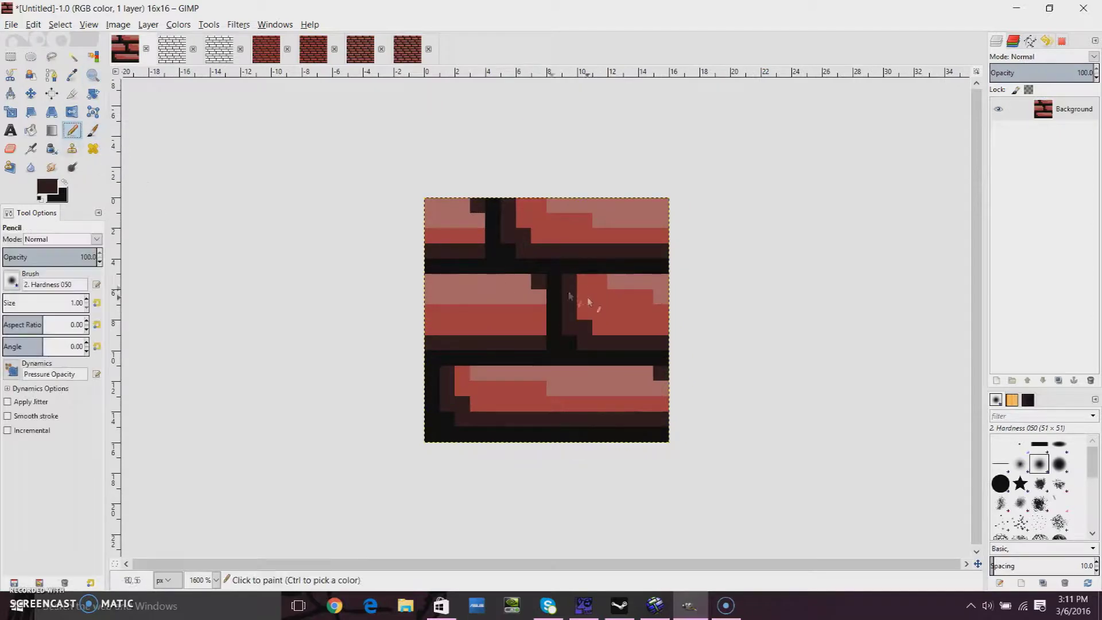
pyautogui.moveTo(581, 282); pyautogui.dragTo(595, 345)
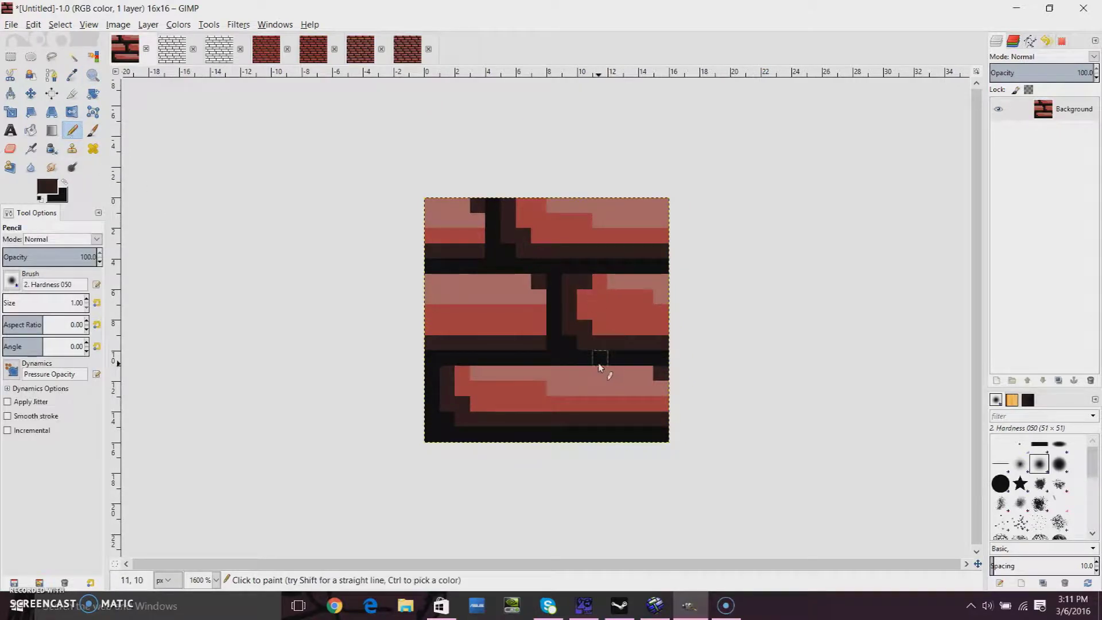
pyautogui.click(461, 376)
# Step: Sample the pale highlight and extend it to the left end of the top and middle rows' right bricks, then resample the shadow brown
pyautogui.keyDown('ctrl'); pyautogui.click(613, 287); pyautogui.keyUp('ctrl')
pyautogui.click(603, 282)
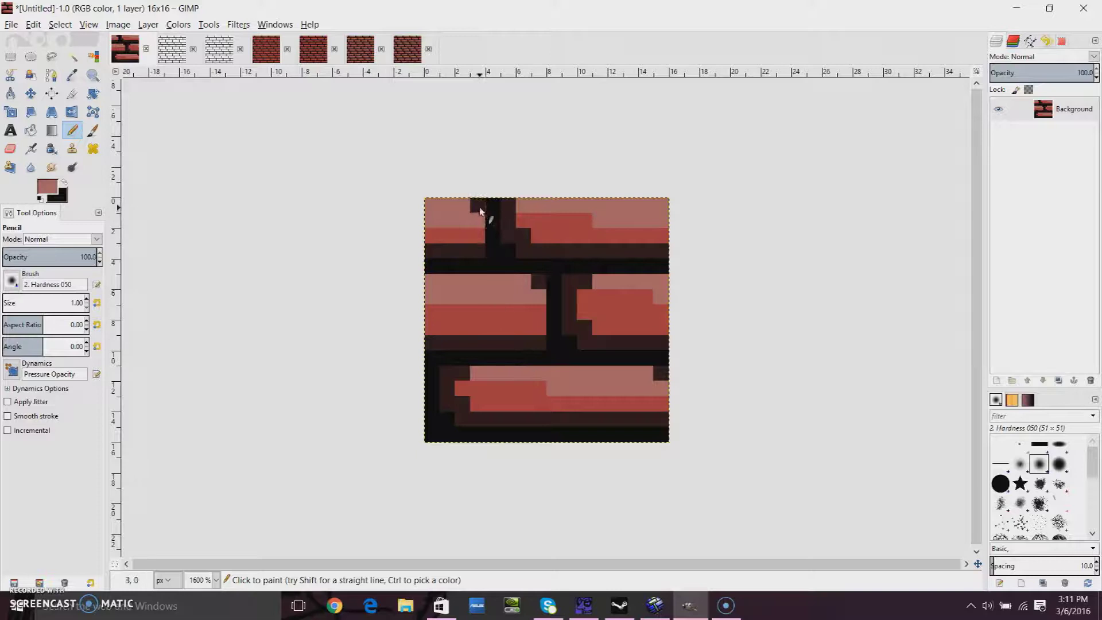
pyautogui.keyDown('ctrl'); pyautogui.click(566, 338); pyautogui.keyUp('ctrl')
# Step: Tile the texture with its revised corners and highlights into another new 64x64 px image and examine the repeating pattern
pyautogui.click(238, 25)
pyautogui.moveTo(290, 244)
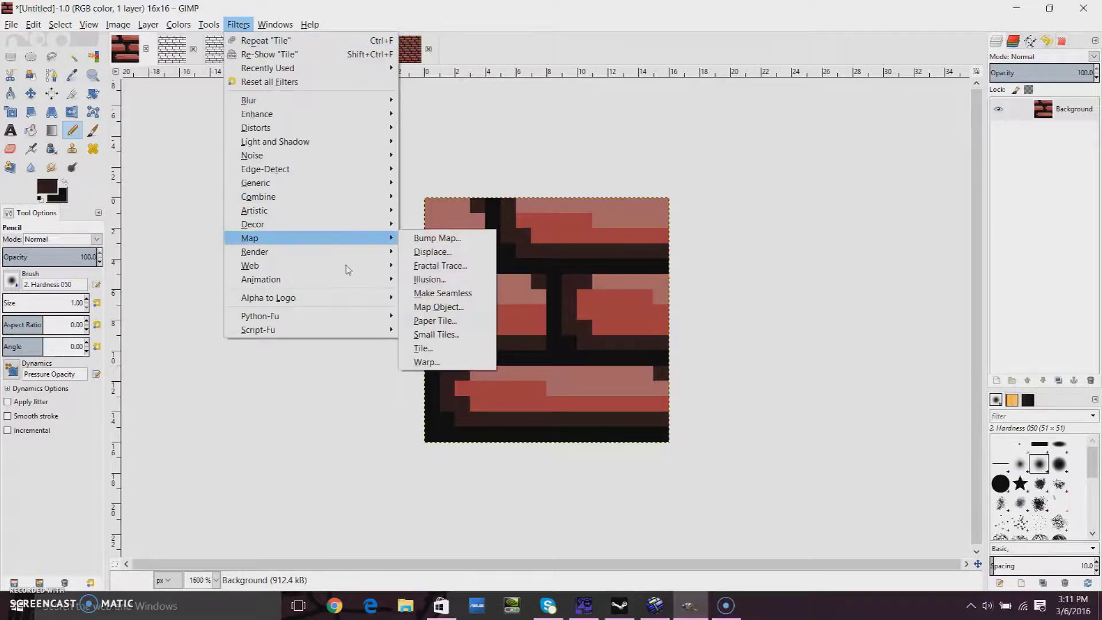
pyautogui.click(491, 348)
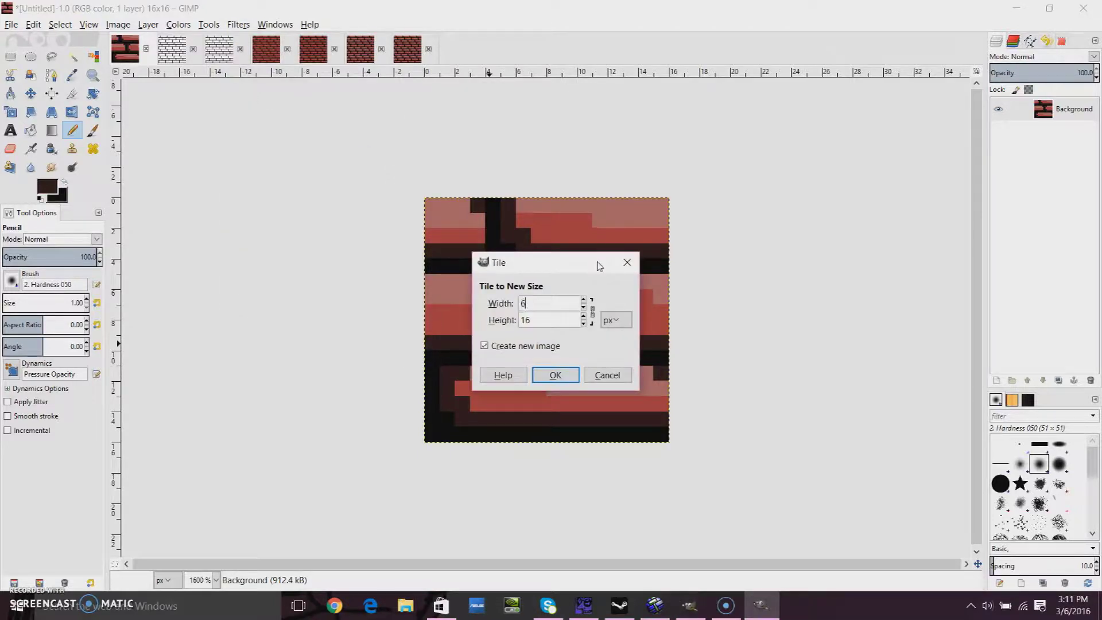
pyautogui.press('BackSpace')
pyautogui.doubleClick(573, 319)
pyautogui.write('64')
pyautogui.click(556, 375)
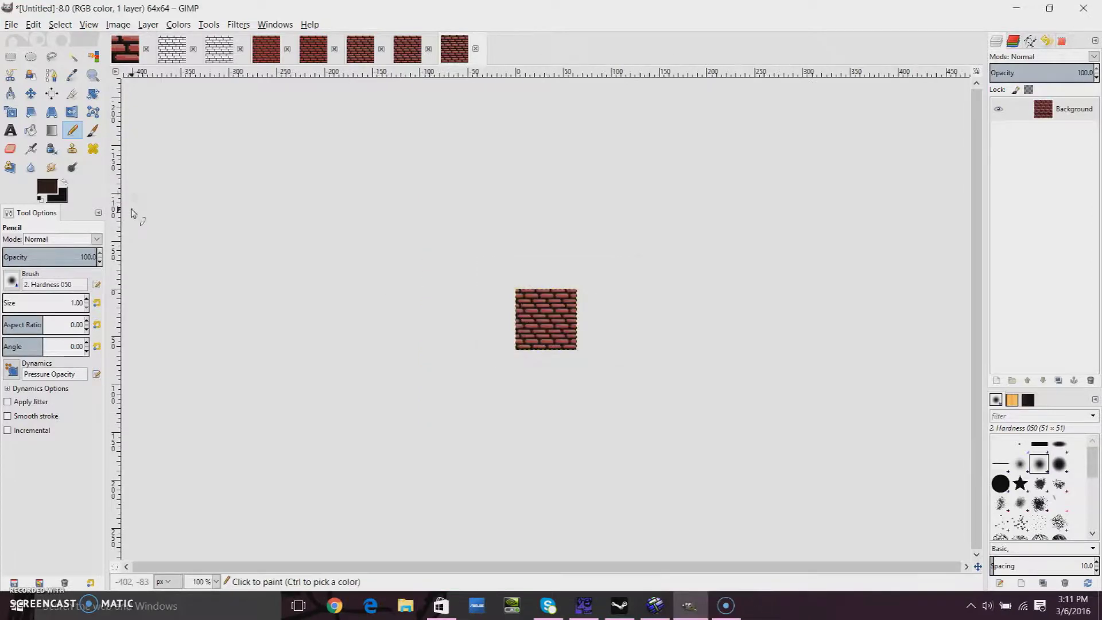
pyautogui.click(92, 76)
pyautogui.click(546, 319)
pyautogui.click(546, 320)
pyautogui.click(546, 319)
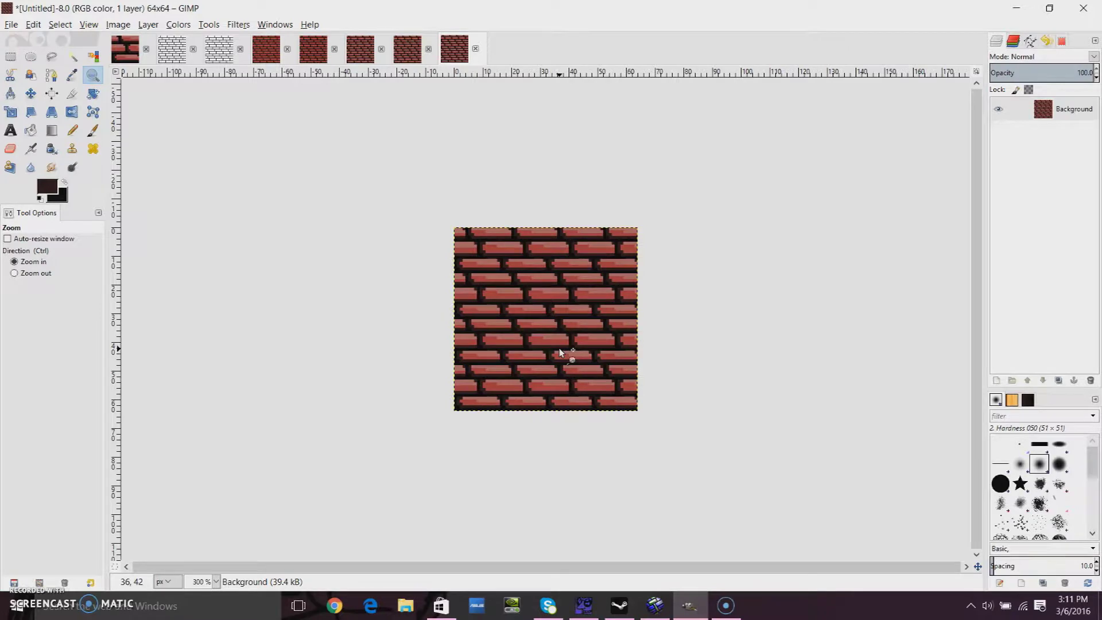
pyautogui.click(543, 317)
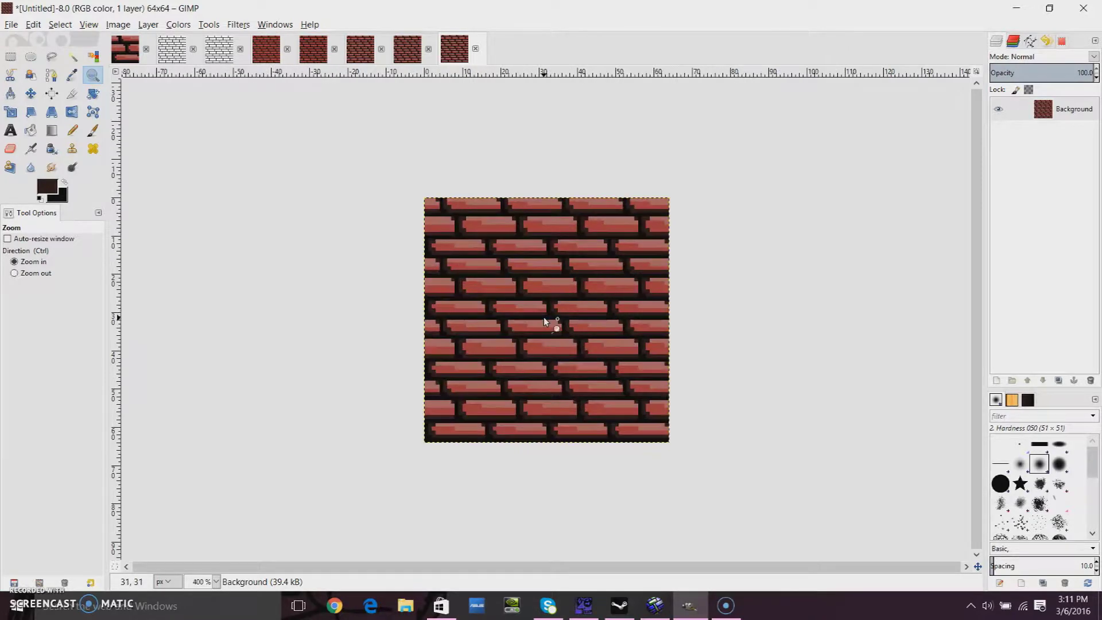
# Step: Posterize the 16x16 brick image with 7 posterize levels
pyautogui.click(131, 49)
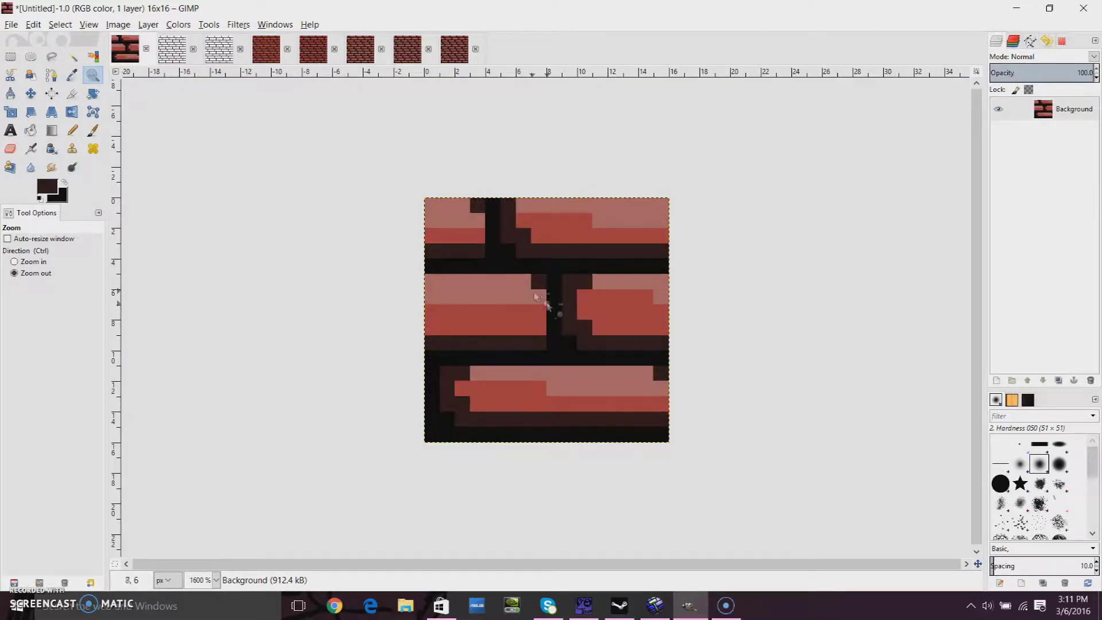
pyautogui.keyDown('ctrl'); pyautogui.click(547, 304); pyautogui.keyUp('ctrl')
pyautogui.click(185, 26)
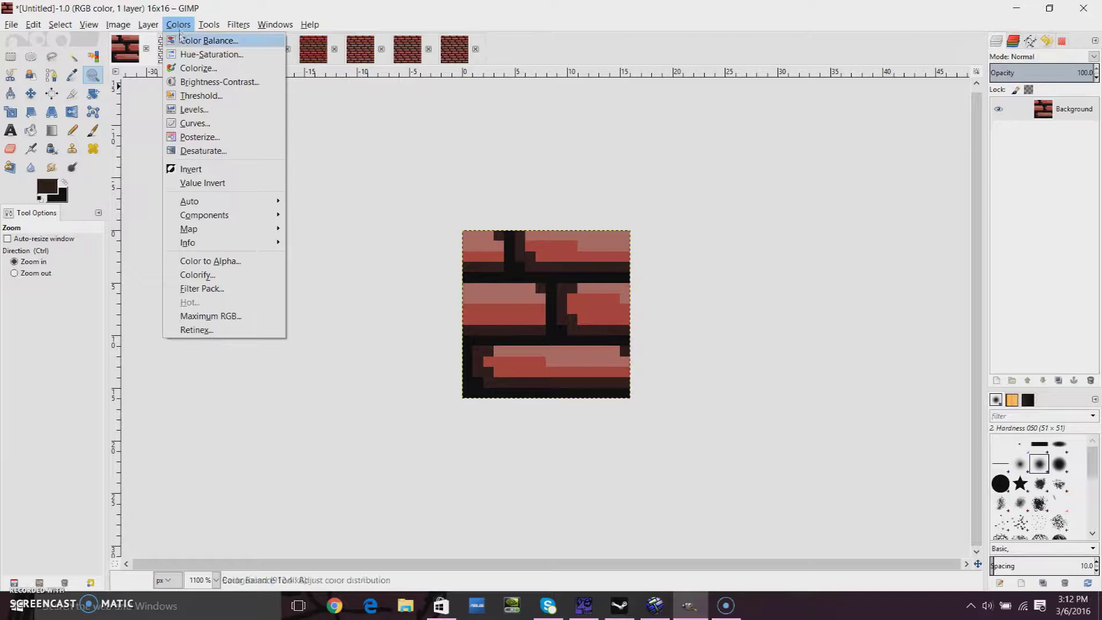
pyautogui.click(185, 140)
pyautogui.moveTo(685, 366); pyautogui.dragTo(704, 380)
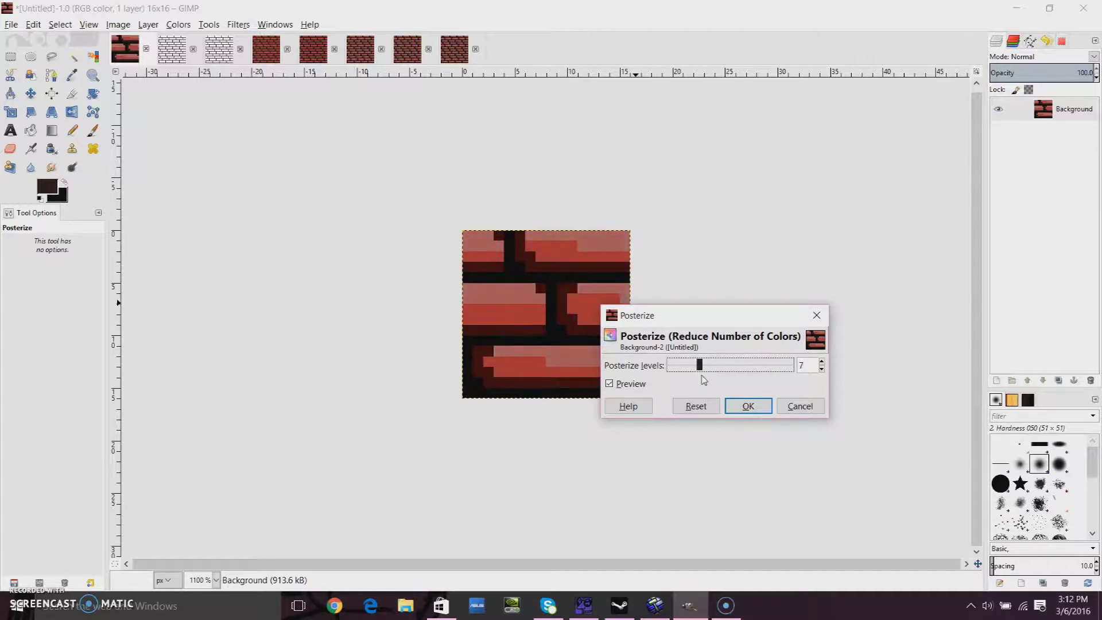
pyautogui.moveTo(706, 381); pyautogui.dragTo(707, 381)
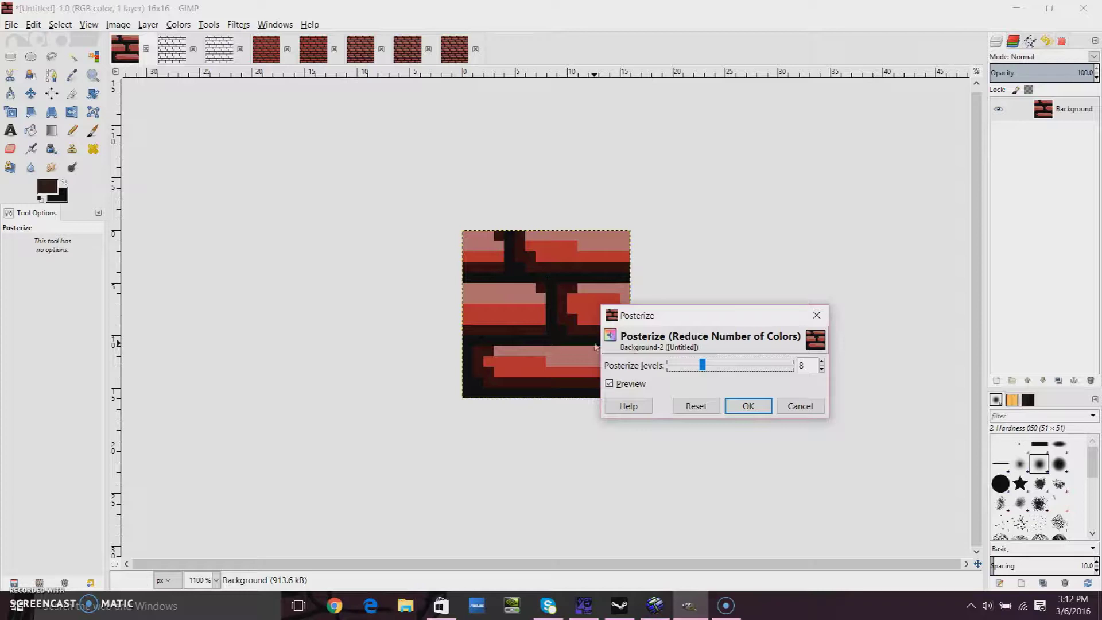
pyautogui.moveTo(705, 367)
pyautogui.mouseDown()
pyautogui.moveTo(741, 379)
pyautogui.moveTo(702, 375)
pyautogui.mouseUp()
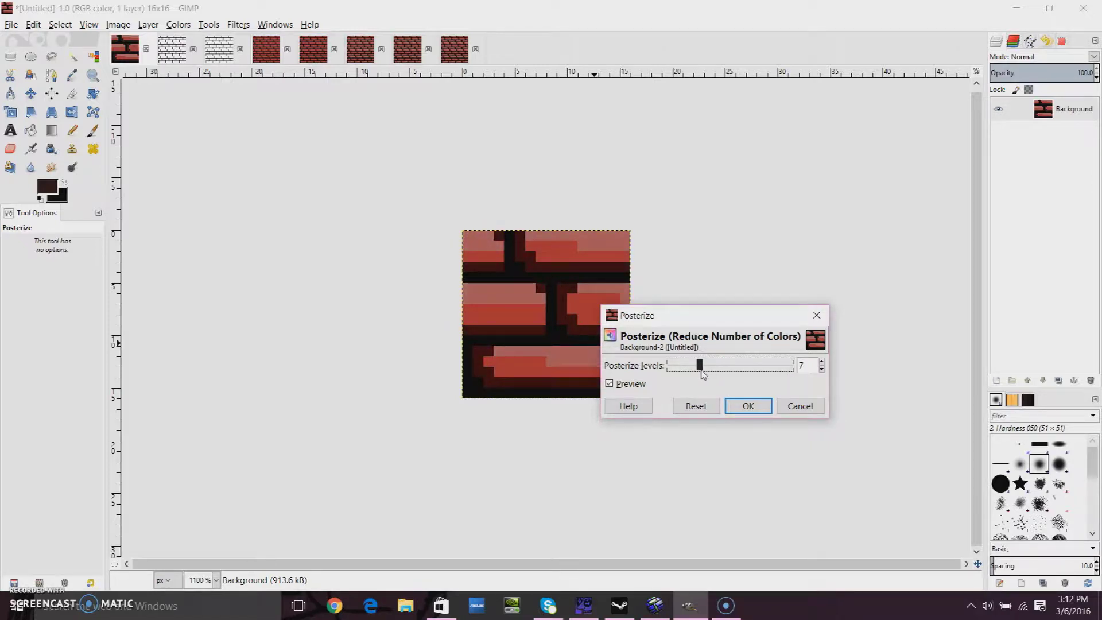
pyautogui.moveTo(702, 375)
pyautogui.mouseDown()
pyautogui.moveTo(692, 377)
pyautogui.moveTo(702, 379)
pyautogui.mouseUp()
pyautogui.click(748, 406)
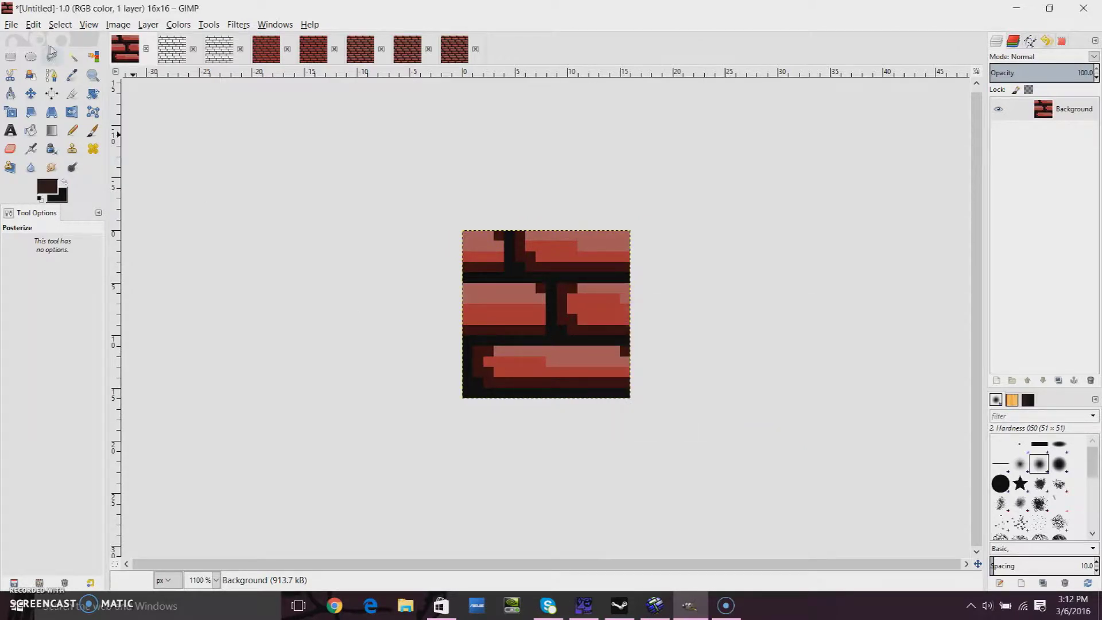
# Step: Sample the posterized brick red with the Pencil tool and darken the foreground color to value 44 (6f1c1c)
pyautogui.click(92, 75)
pyautogui.doubleClick(564, 324)
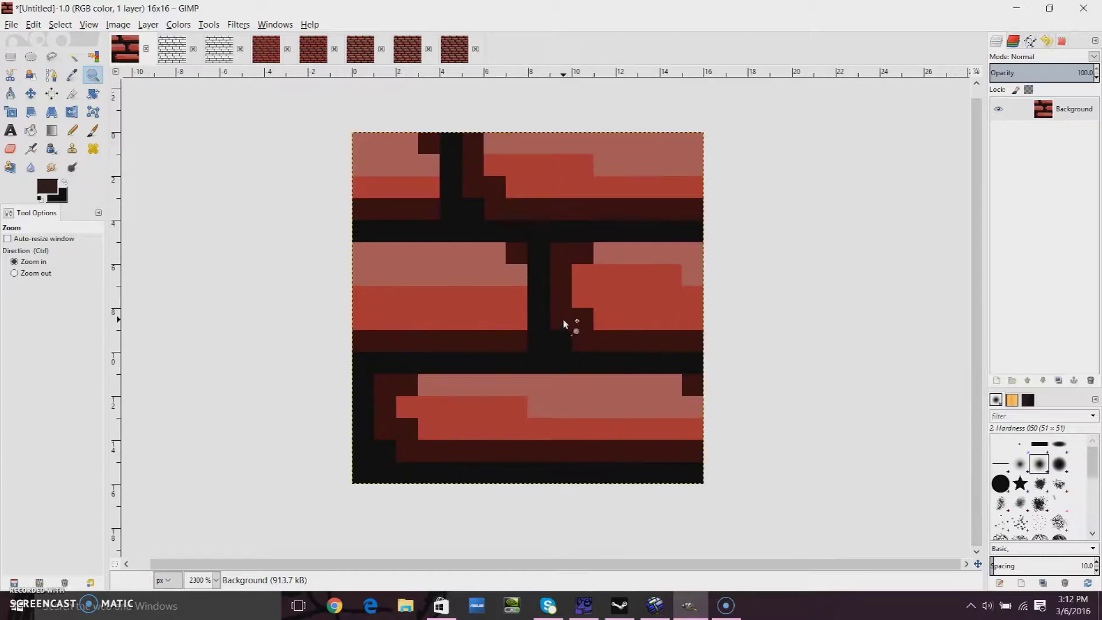
pyautogui.click(72, 131)
pyautogui.keyDown('ctrl'); pyautogui.click(623, 287); pyautogui.keyUp('ctrl')
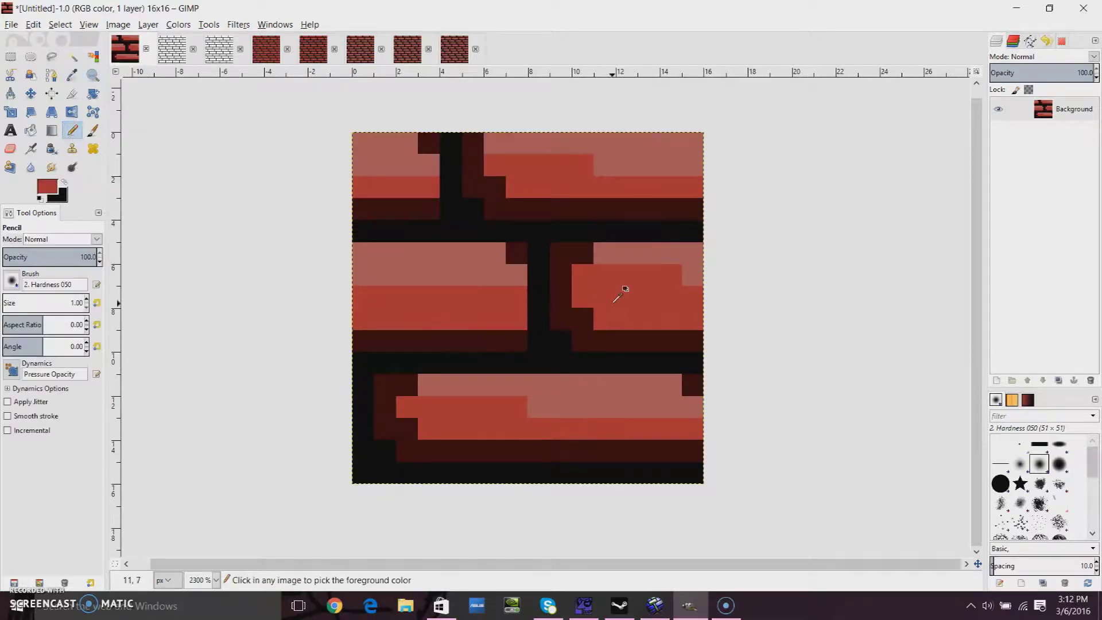
pyautogui.click(43, 194)
pyautogui.moveTo(767, 349); pyautogui.dragTo(760, 344)
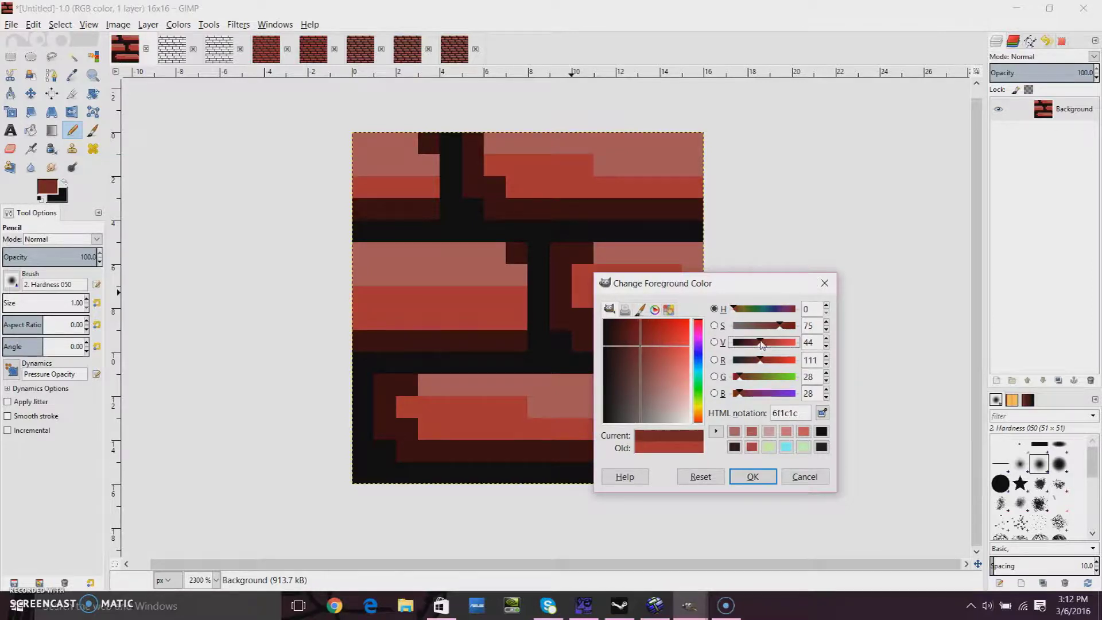
pyautogui.click(753, 477)
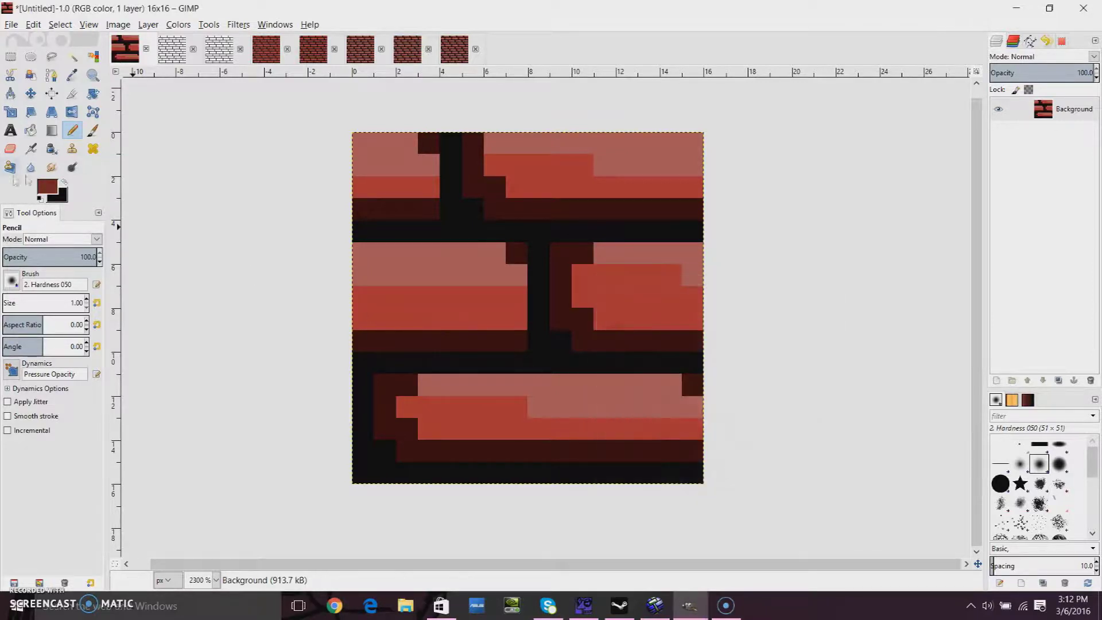
# Step: Repaint the dark shadow pixels of the middle row's two brick sections with the lighter brown using the Pencil
pyautogui.click(560, 253)
pyautogui.moveTo(560, 281)
pyautogui.mouseDown()
pyautogui.moveTo(572, 325)
pyautogui.moveTo(669, 339)
pyautogui.moveTo(627, 339)
pyautogui.mouseUp()
pyautogui.click(523, 350)
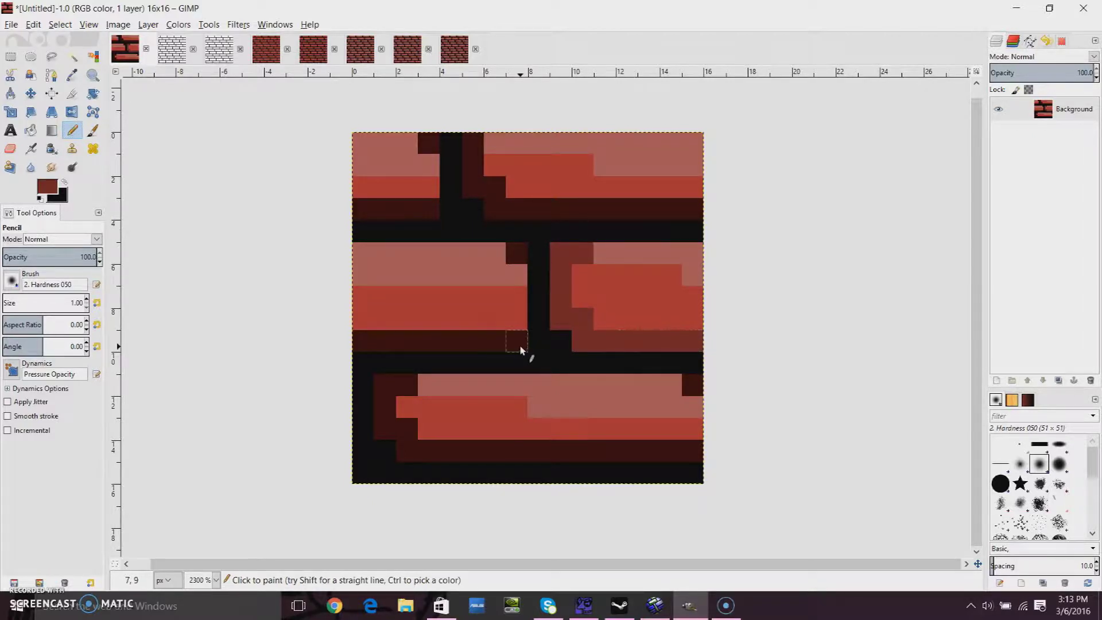
pyautogui.moveTo(521, 350); pyautogui.dragTo(369, 340)
pyautogui.click(517, 253)
# Step: Recolor the shadow edges and corner pixel of the top row's bricks with the same lighter brown
pyautogui.click(478, 146)
pyautogui.moveTo(477, 145)
pyautogui.mouseDown()
pyautogui.moveTo(475, 181)
pyautogui.moveTo(497, 202)
pyautogui.moveTo(560, 216)
pyautogui.moveTo(697, 214)
pyautogui.mouseUp()
pyautogui.moveTo(431, 211); pyautogui.dragTo(359, 213)
pyautogui.click(429, 143)
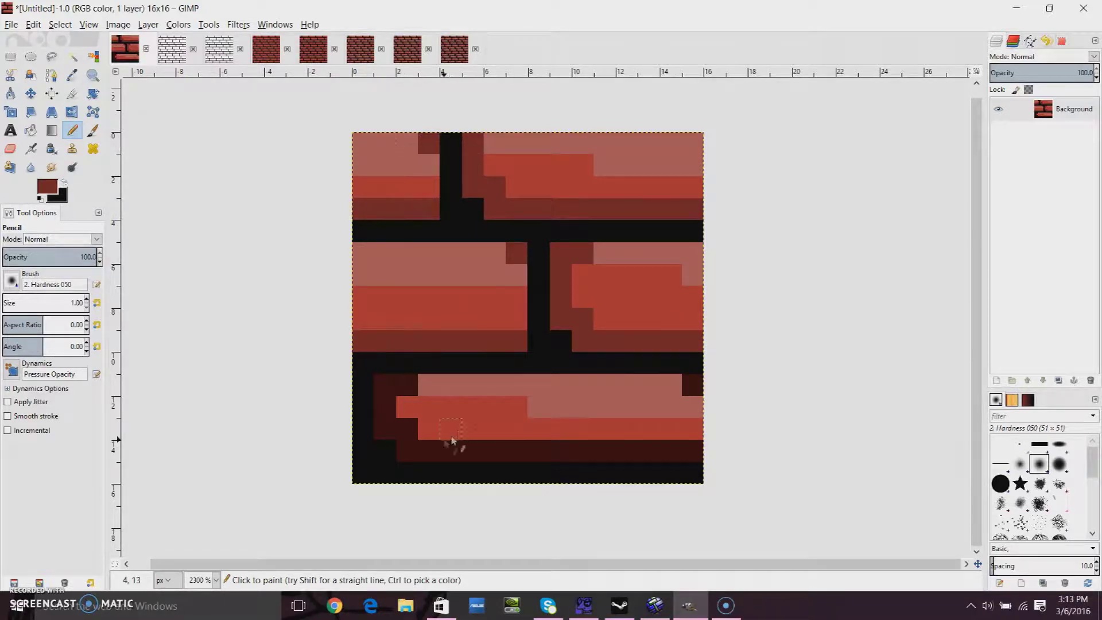
# Step: Recolor the bottom brick's left and lower shadow edges and its upper-right corner pixel with the lighter brown
pyautogui.moveTo(385, 406); pyautogui.dragTo(406, 386)
pyautogui.click(392, 428)
pyautogui.moveTo(392, 427); pyautogui.dragTo(413, 442)
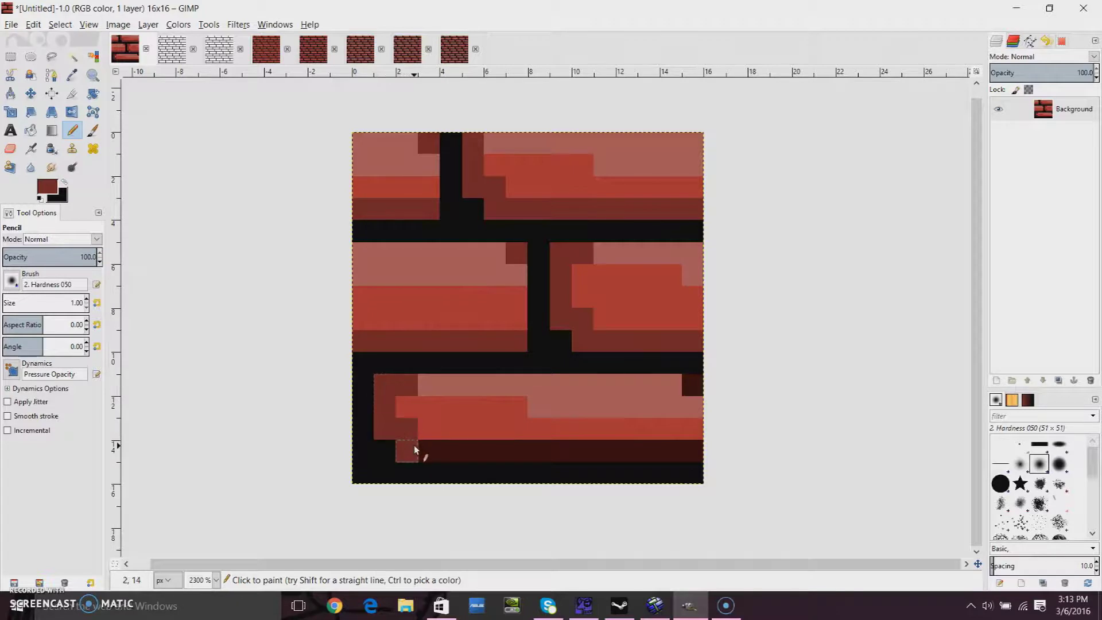
pyautogui.click(719, 456)
pyautogui.click(695, 384)
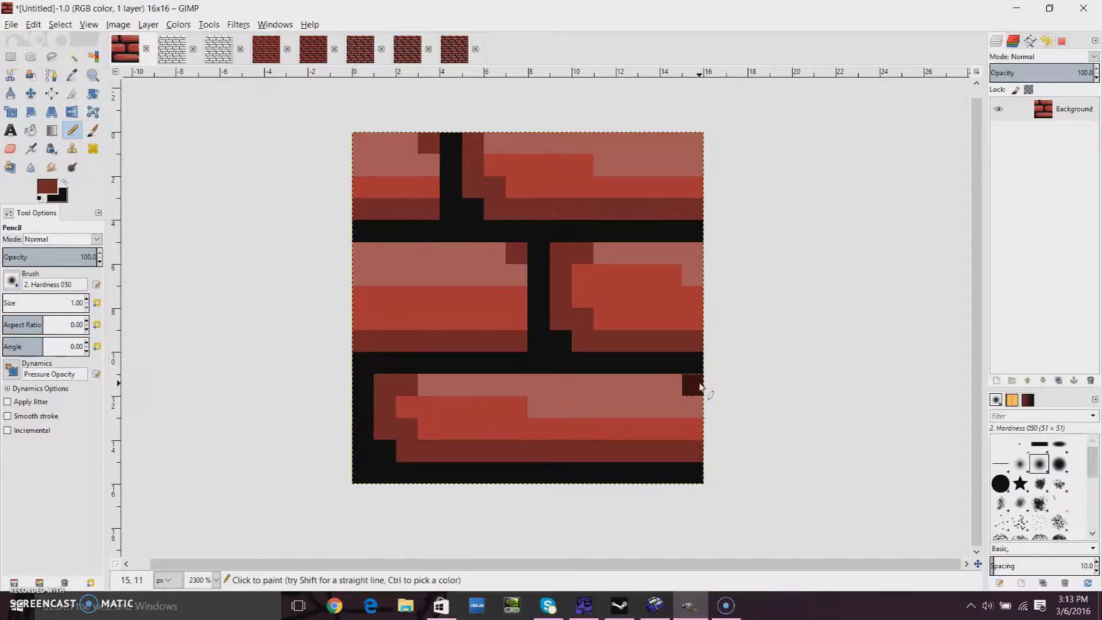
# Step: Examine the recolored 16x16 brick texture at a smaller zoom of 800%
pyautogui.click(93, 75)
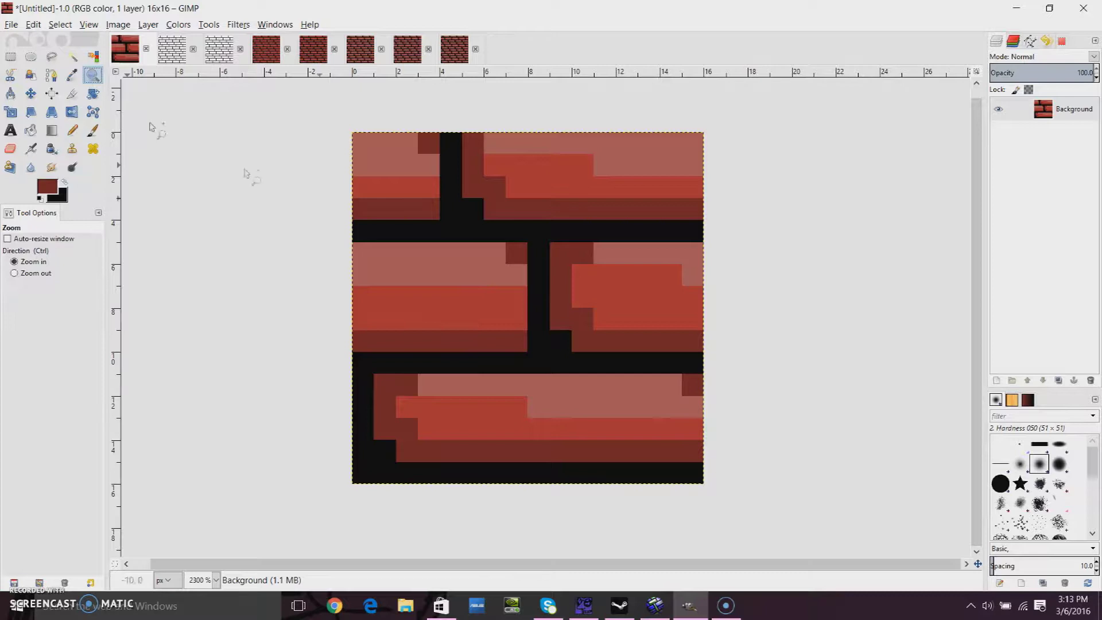
pyautogui.keyDown('ctrl'); pyautogui.click(446, 241); pyautogui.keyUp('ctrl')
pyautogui.keyDown('ctrl'); pyautogui.click(446, 241); pyautogui.keyUp('ctrl')
pyautogui.keyDown('ctrl'); pyautogui.click(445, 253); pyautogui.keyUp('ctrl')
pyautogui.click(443, 253)
pyautogui.click(446, 253)
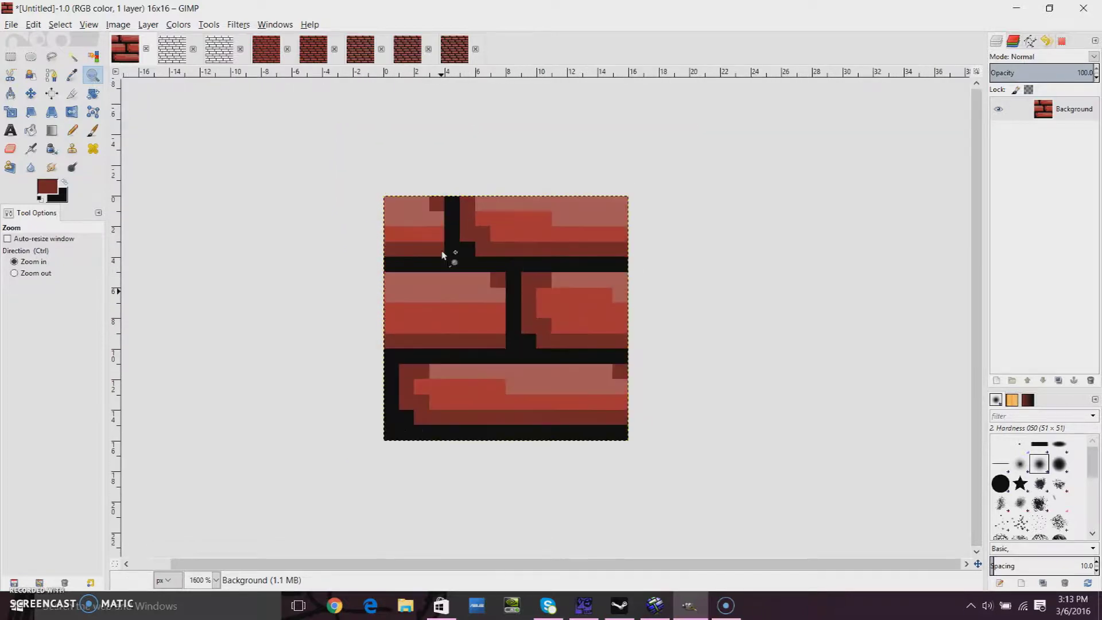
pyautogui.keyDown('ctrl'); pyautogui.click(479, 304); pyautogui.keyUp('ctrl')
pyautogui.keyDown('ctrl'); pyautogui.click(479, 304); pyautogui.keyUp('ctrl')
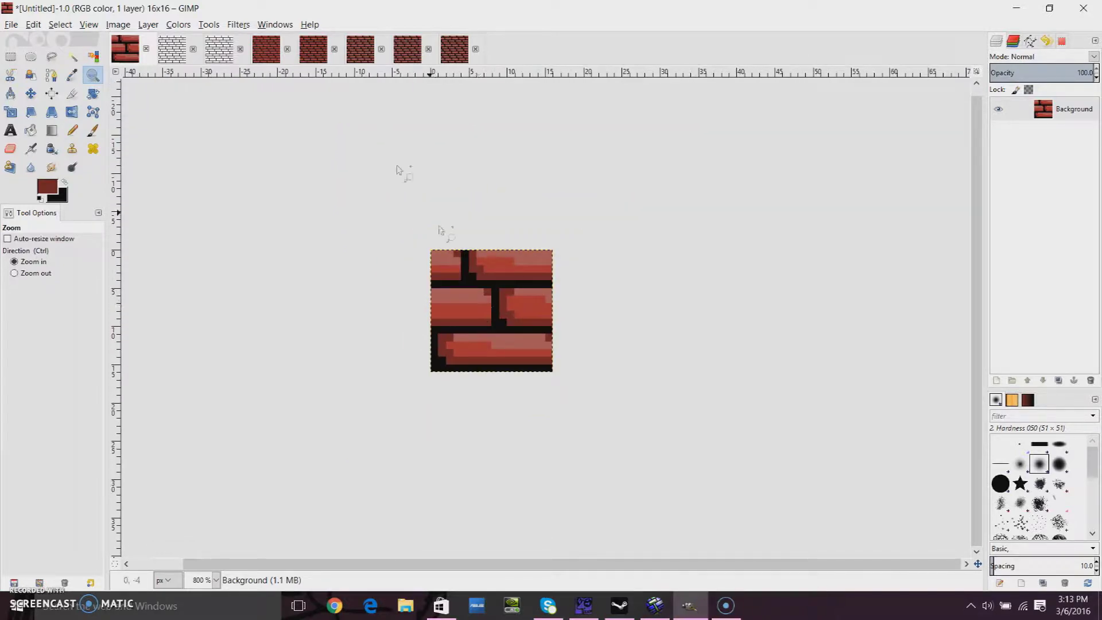
# Step: Tile the texture with its lighter shadows into a new 64x64 px image and examine the repeating pattern
pyautogui.click(239, 24)
pyautogui.moveTo(275, 244)
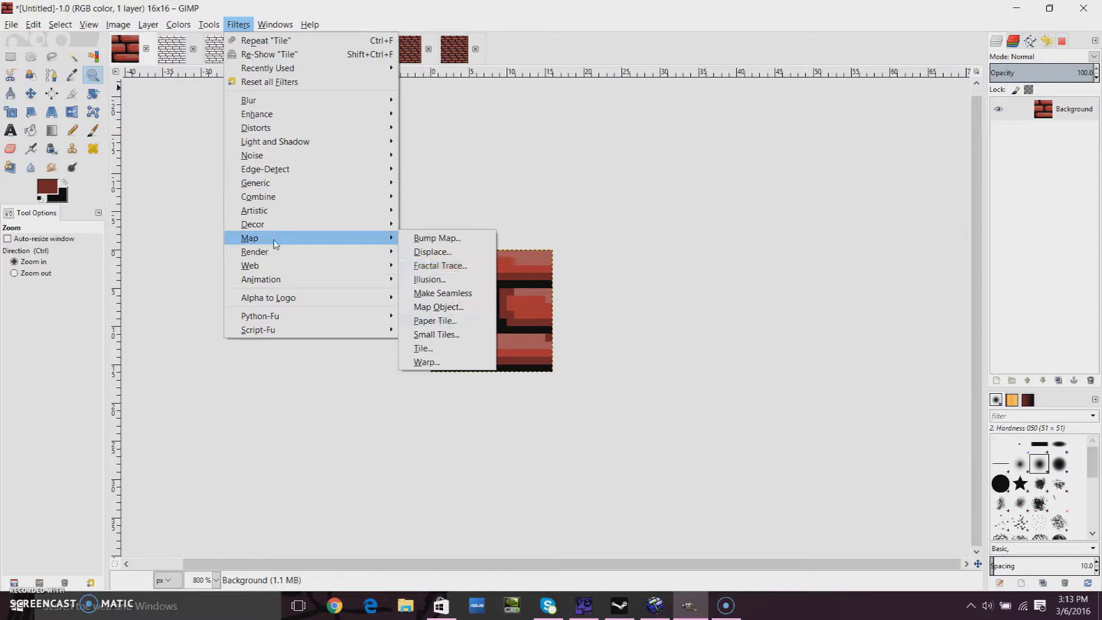
pyautogui.click(423, 348)
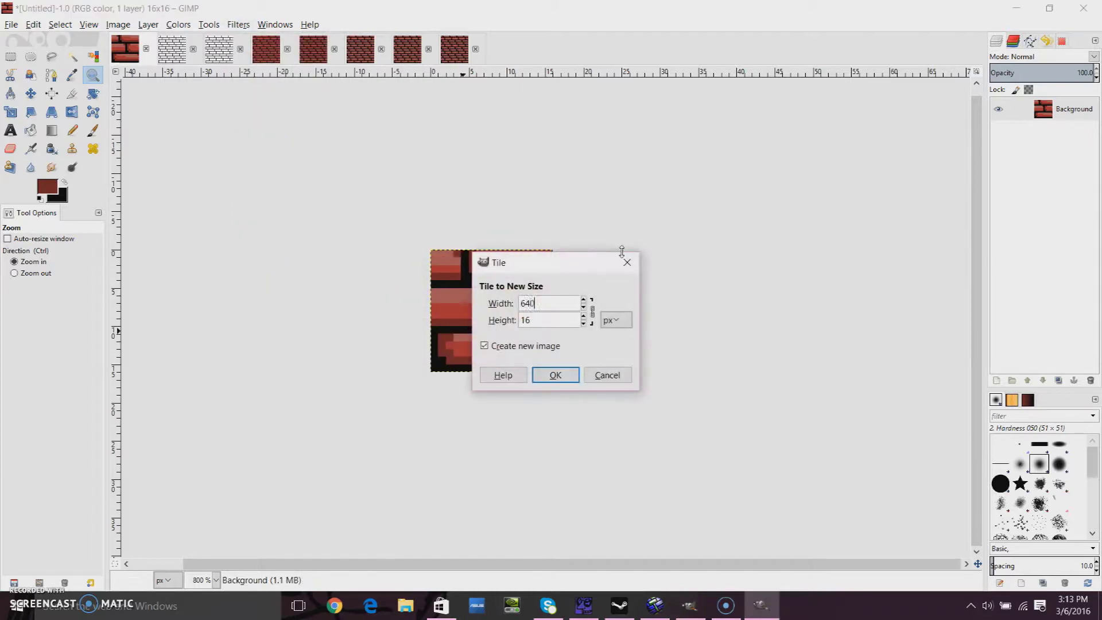
pyautogui.write('640')
pyautogui.press('BackSpace')
pyautogui.click(556, 375)
pyautogui.click(544, 313)
pyautogui.click(544, 314)
pyautogui.click(546, 320)
pyautogui.click(548, 333)
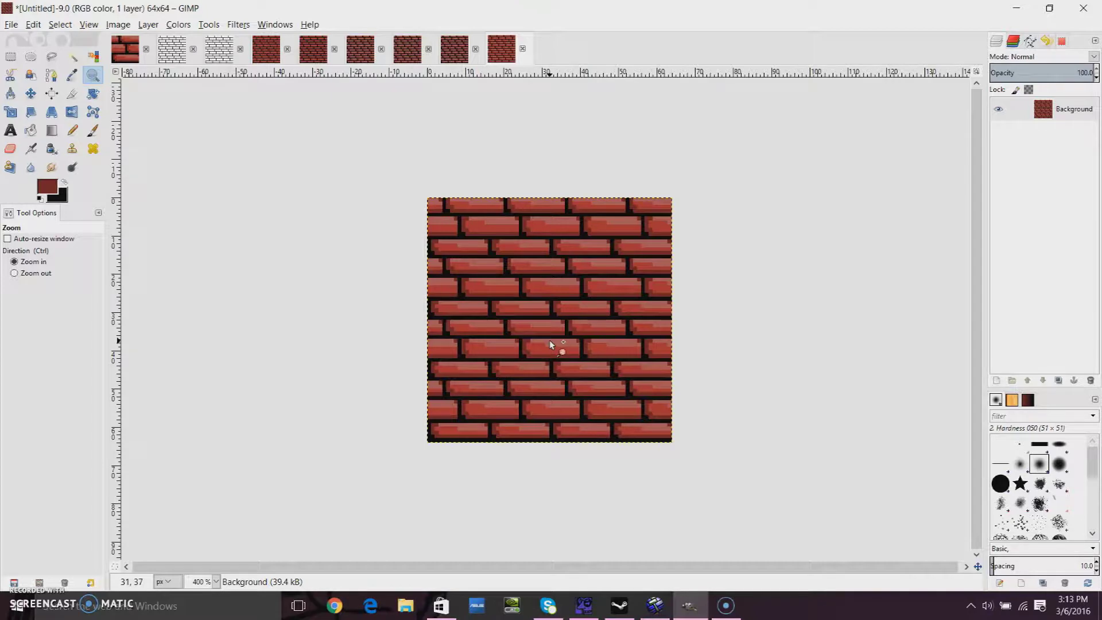
pyautogui.keyDown('ctrl'); pyautogui.click(553, 303); pyautogui.keyUp('ctrl')
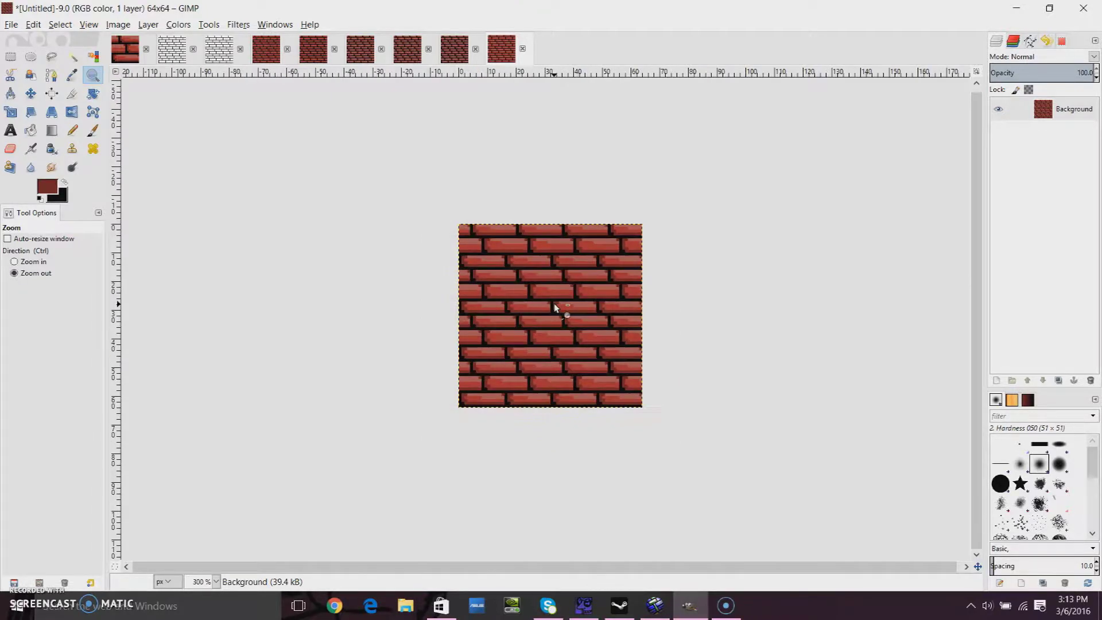
pyautogui.click(553, 303)
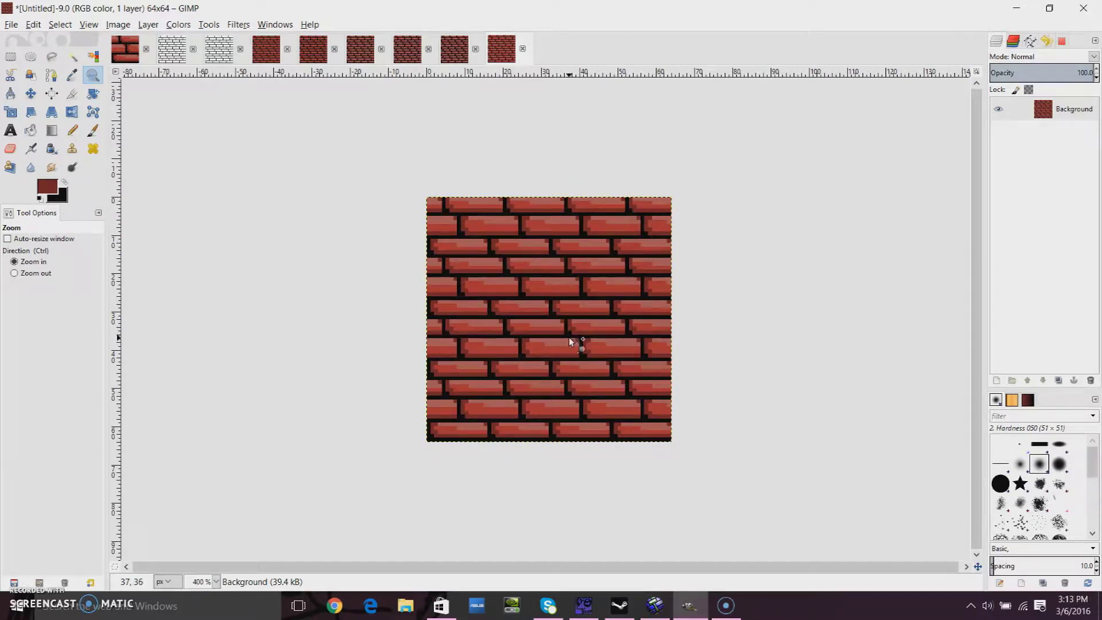
# Step: In the original 16x16 image, pencil two diagonal brown dither pixels beside the left shadows of the middle-right and bottom bricks
pyautogui.click(124, 49)
pyautogui.click(72, 130)
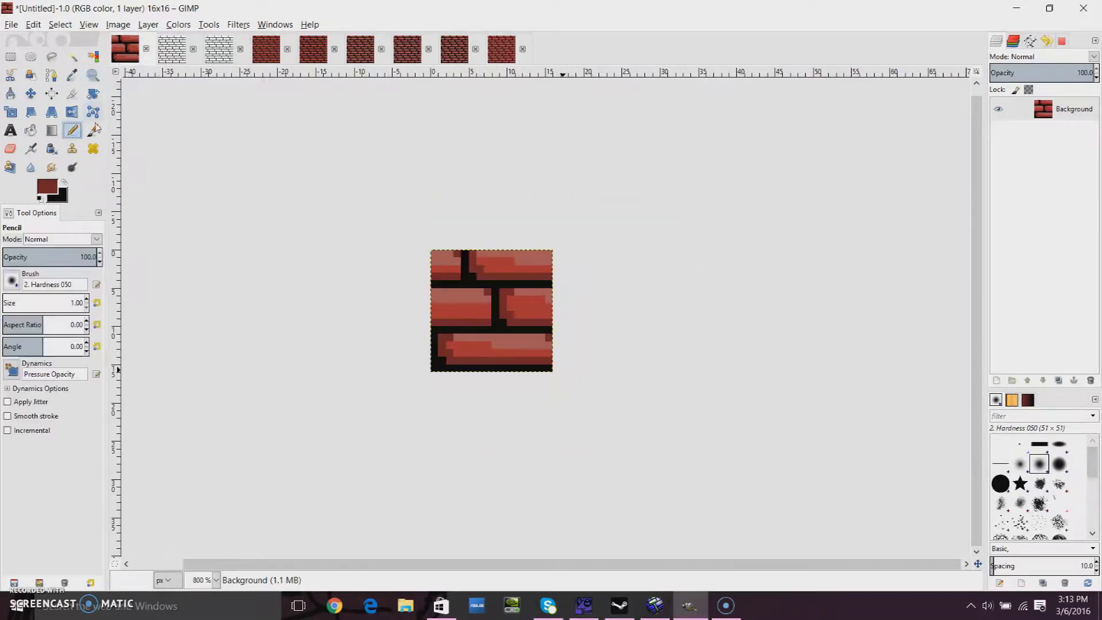
pyautogui.click(93, 94)
pyautogui.click(92, 74)
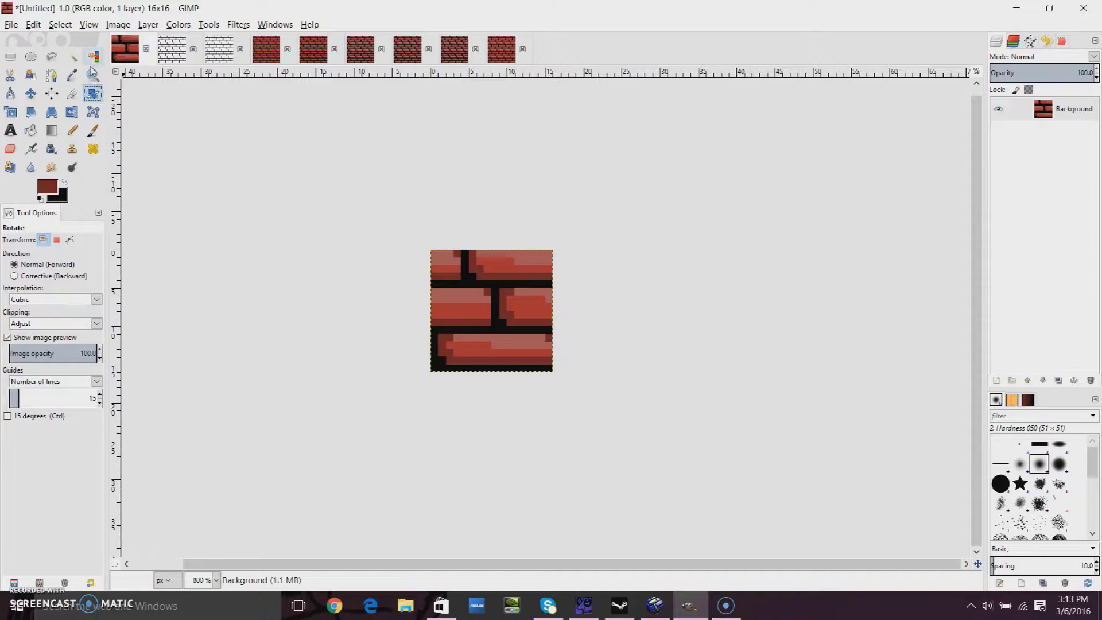
pyautogui.click(482, 310)
pyautogui.click(494, 311)
pyautogui.press('n')
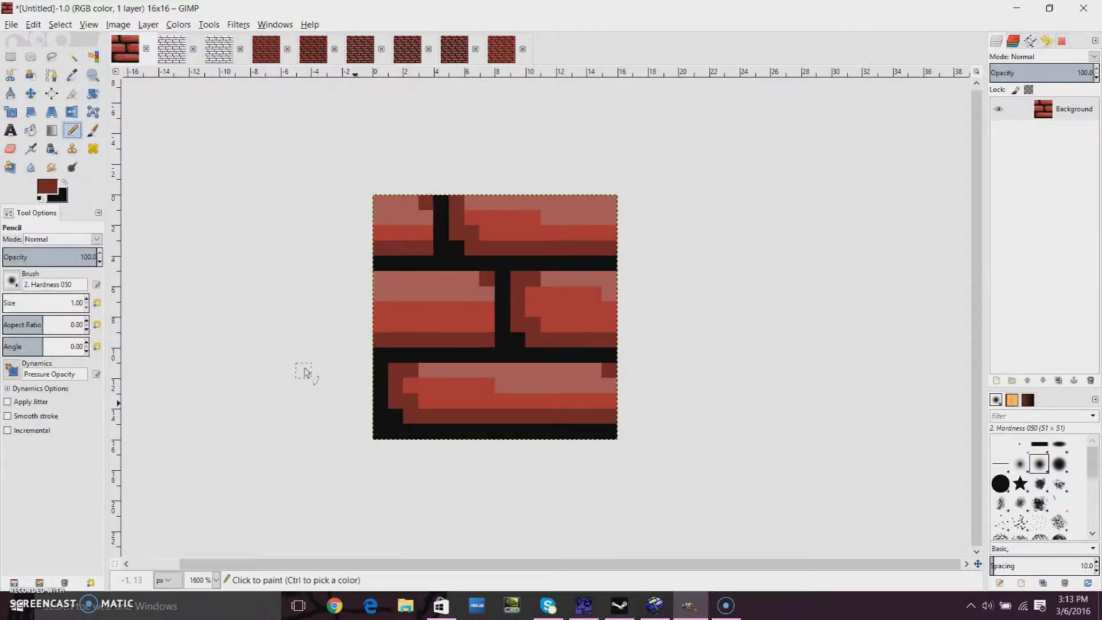
pyautogui.click(419, 400)
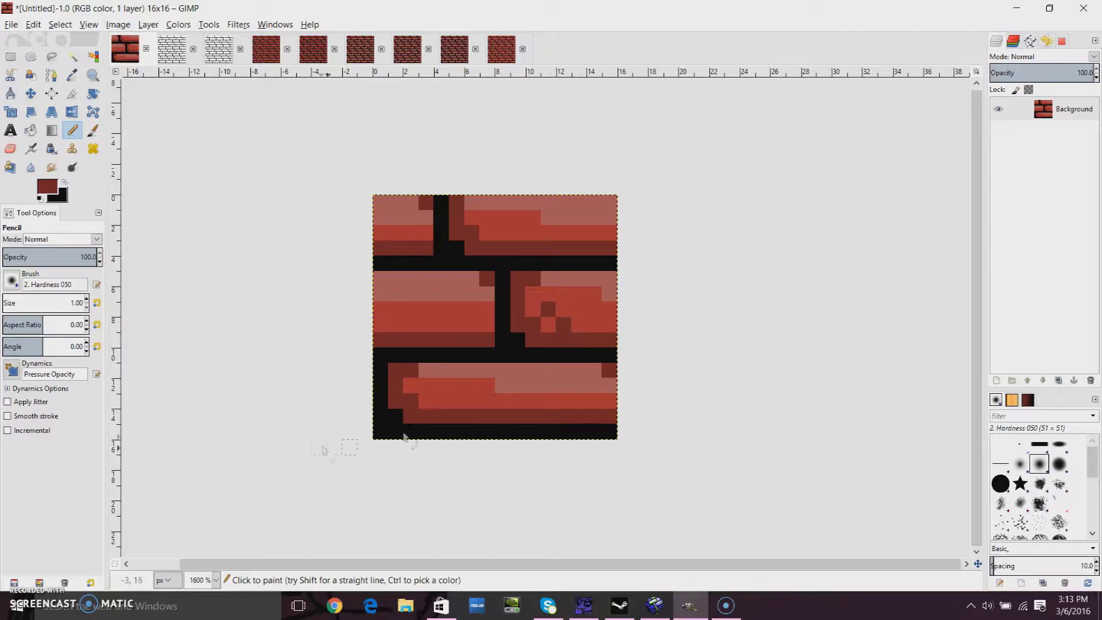
pyautogui.click(446, 406)
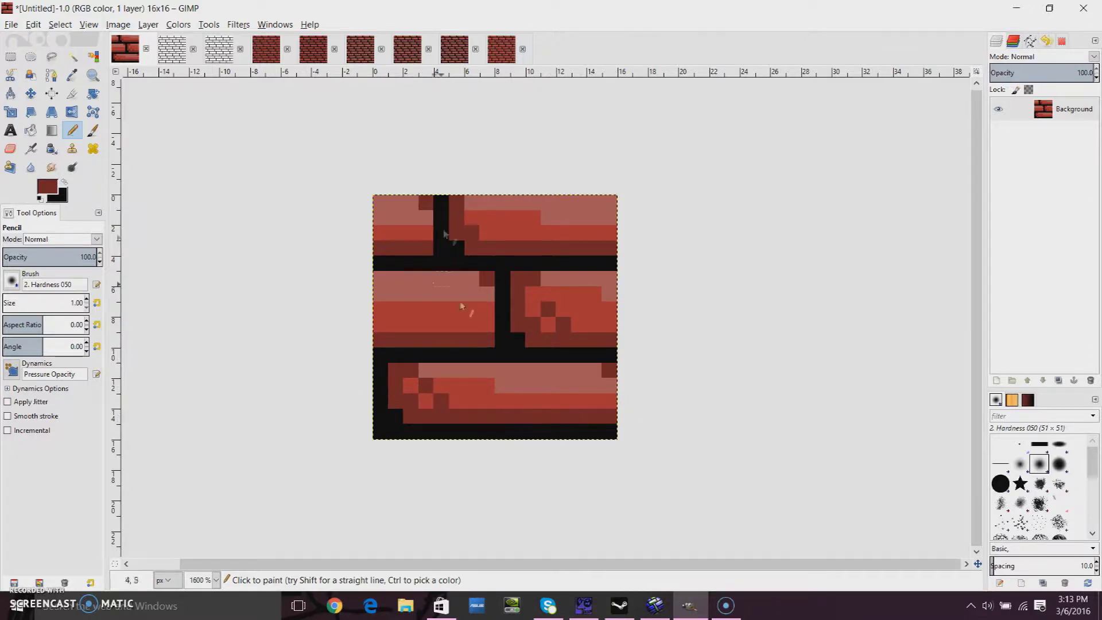
# Step: Add matching diagonal dither pixels to the top-right brick and extend the brown dithering rightward along the right-hand and bottom bricks' lower shadows
pyautogui.click(491, 223)
pyautogui.click(502, 232)
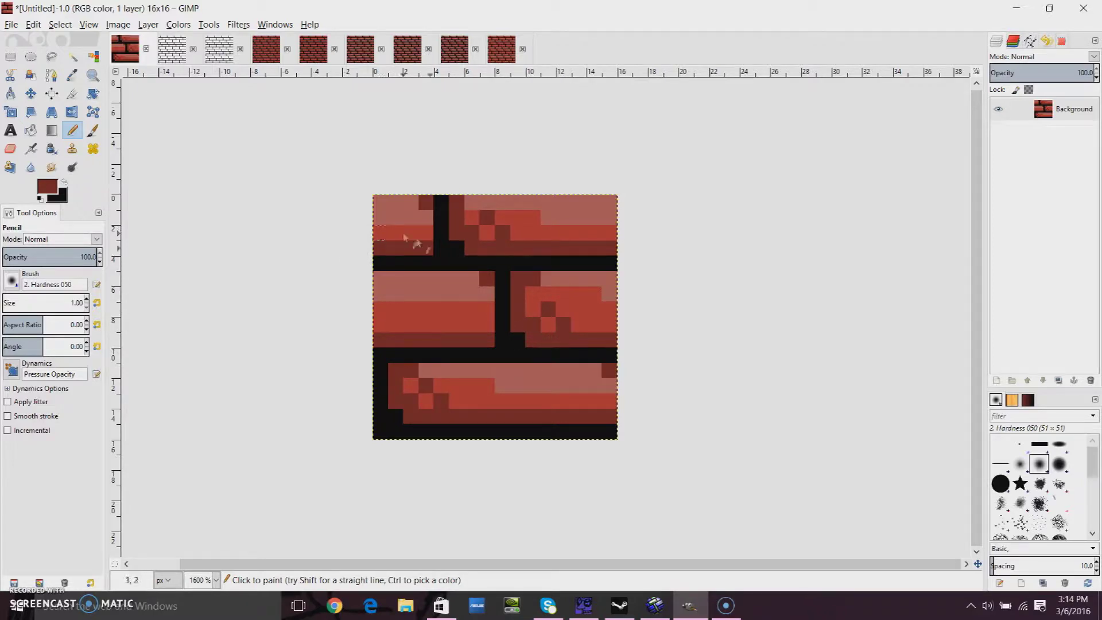
pyautogui.click(467, 405)
pyautogui.click(594, 330)
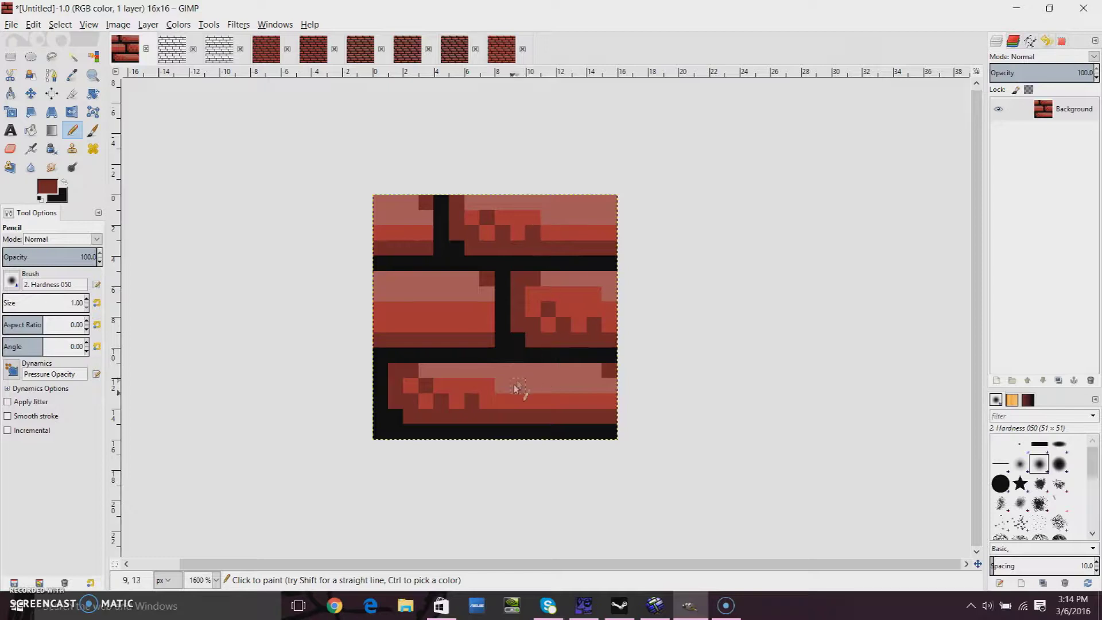
# Step: Tile the dithered brick texture into a new 64x64 px image and examine how the shadow dithering repeats
pyautogui.click(238, 25)
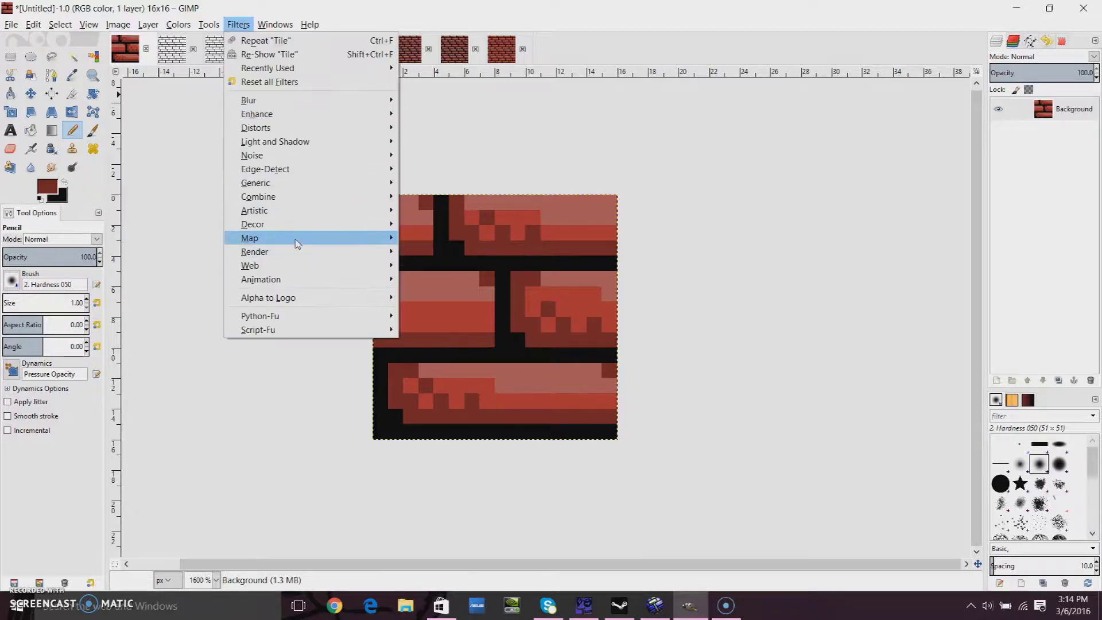
pyautogui.moveTo(297, 244)
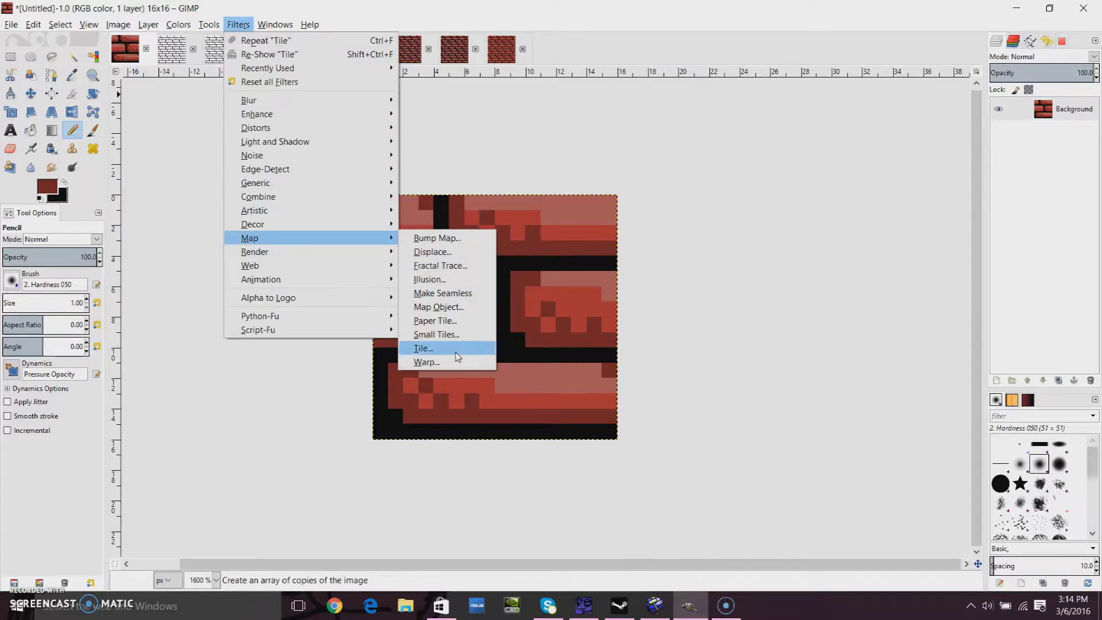
pyautogui.click(424, 349)
pyautogui.write('64')
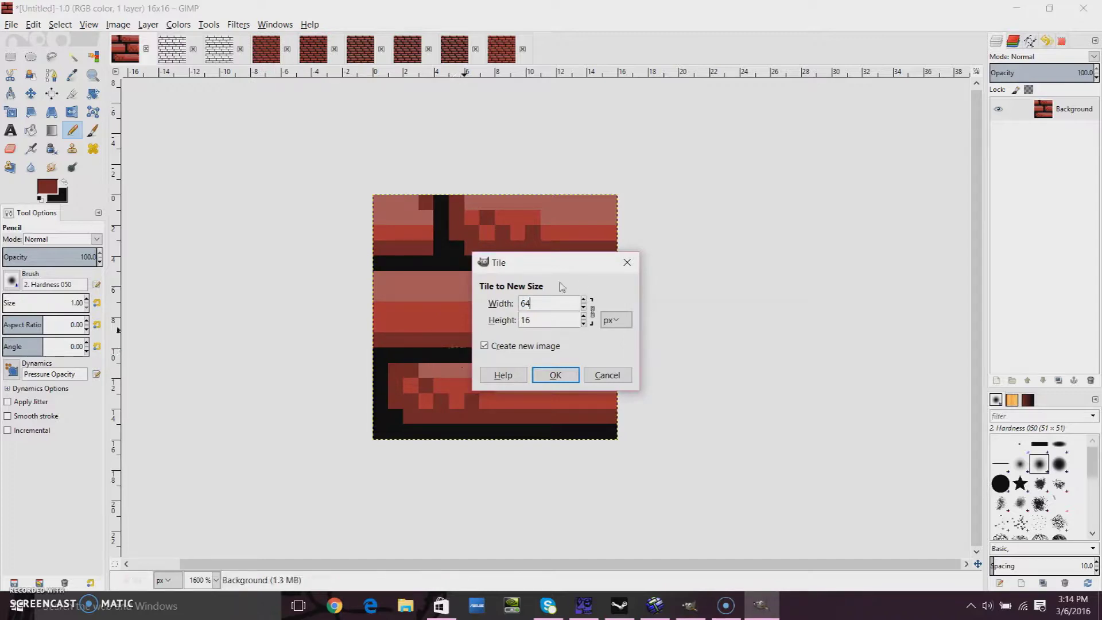
pyautogui.click(556, 375)
pyautogui.press('z')
pyautogui.click(550, 317)
pyautogui.click(552, 319)
pyautogui.click(552, 322)
pyautogui.click(553, 323)
pyautogui.keyDown('ctrl'); pyautogui.click(542, 323); pyautogui.keyUp('ctrl')
pyautogui.click(542, 323)
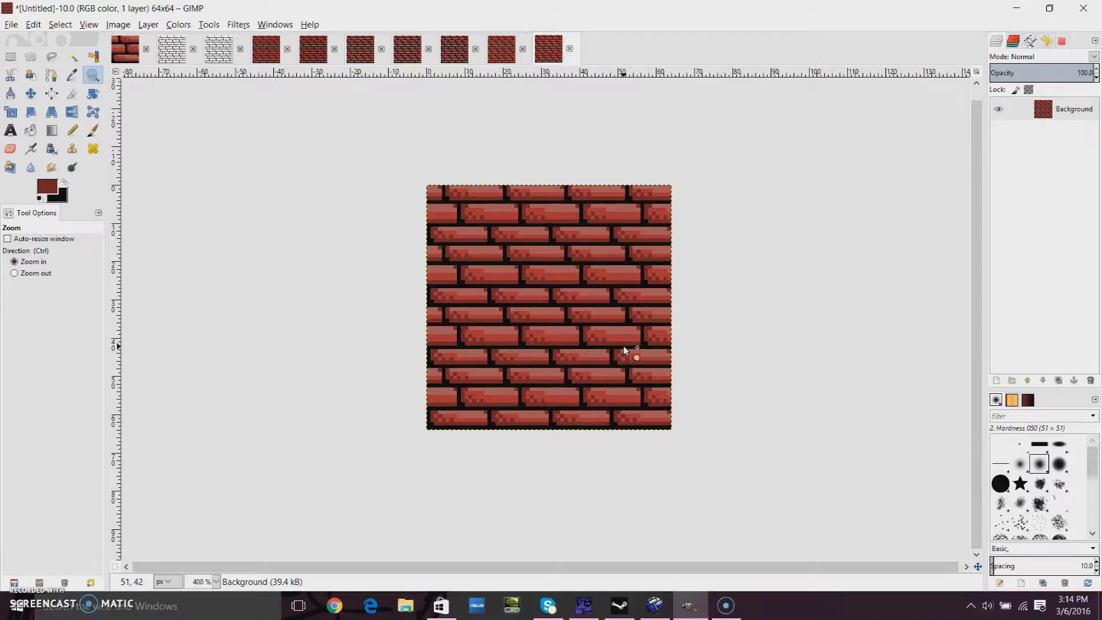
# Step: Sample the brick red in the 16x16 image and pencil single red pixels into the pale highlights of the bricks in all three rows
pyautogui.click(126, 49)
pyautogui.click(81, 130)
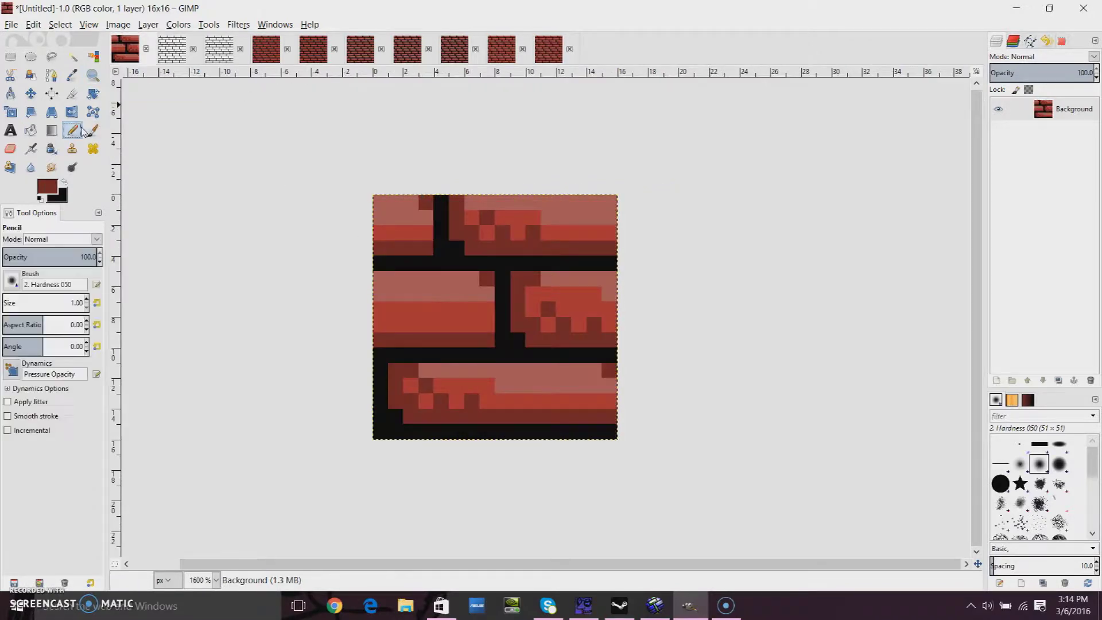
pyautogui.keyDown('ctrl'); pyautogui.click(522, 397); pyautogui.keyUp('ctrl')
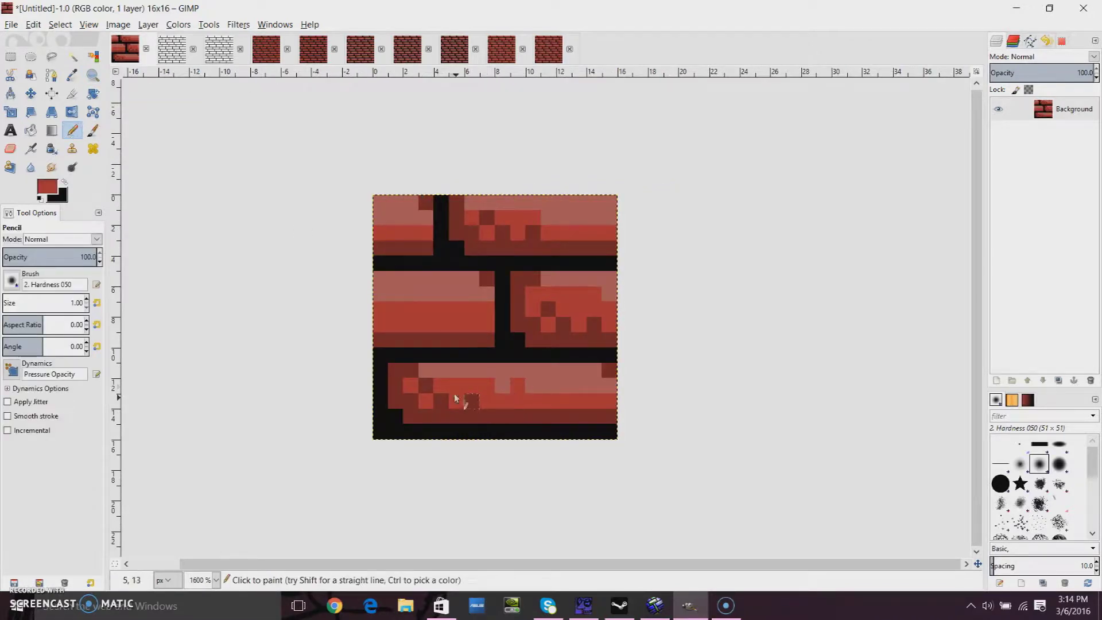
pyautogui.click(432, 373)
pyautogui.click(548, 280)
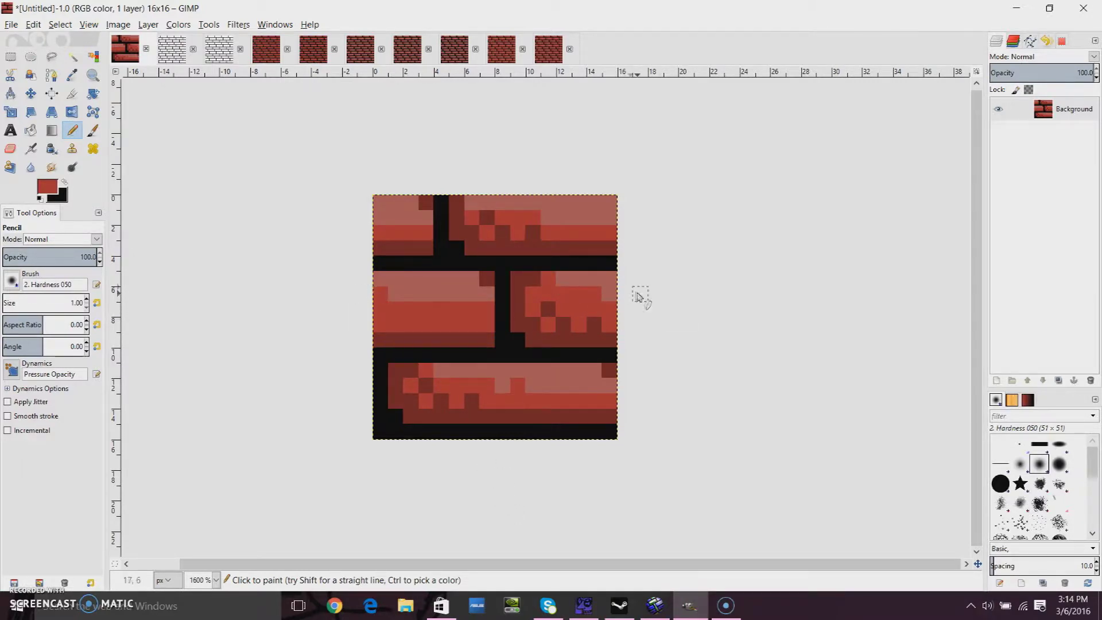
pyautogui.click(552, 220)
pyautogui.click(479, 206)
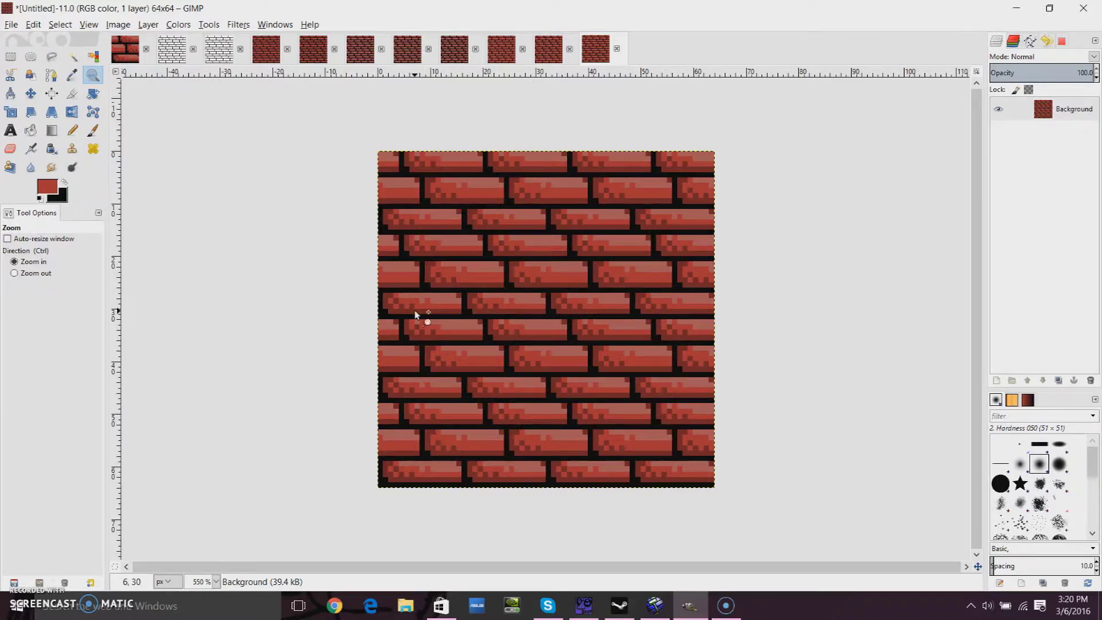
# Step: Select both middle-row brick sections in the 16x16 image with Rectangle Select, leaving the mortar between them out
pyautogui.click(128, 46)
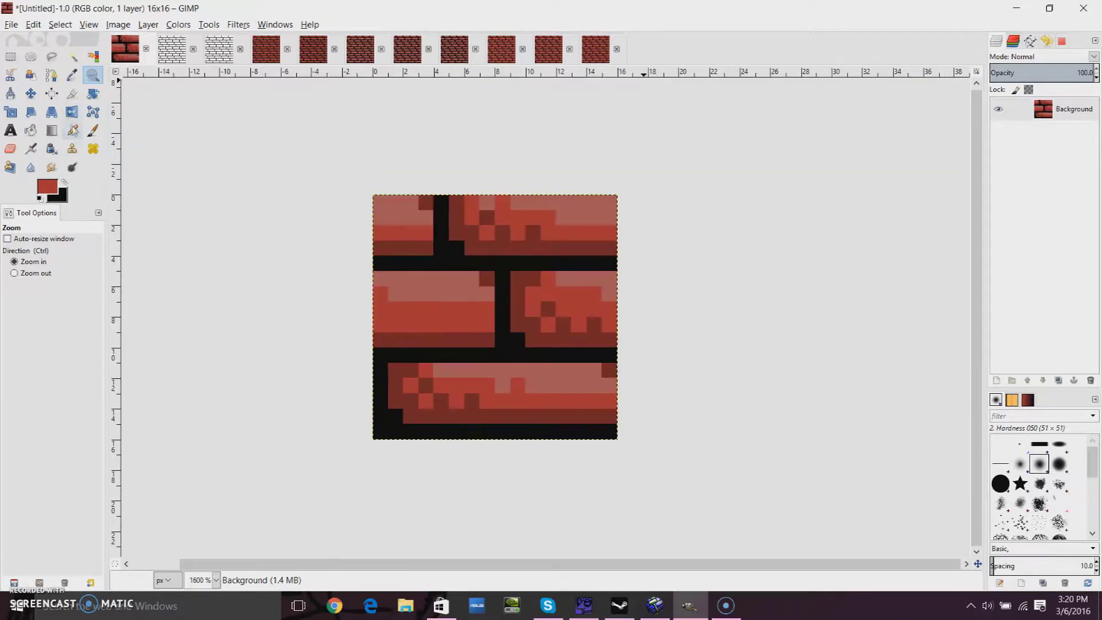
pyautogui.click(72, 130)
pyautogui.click(11, 56)
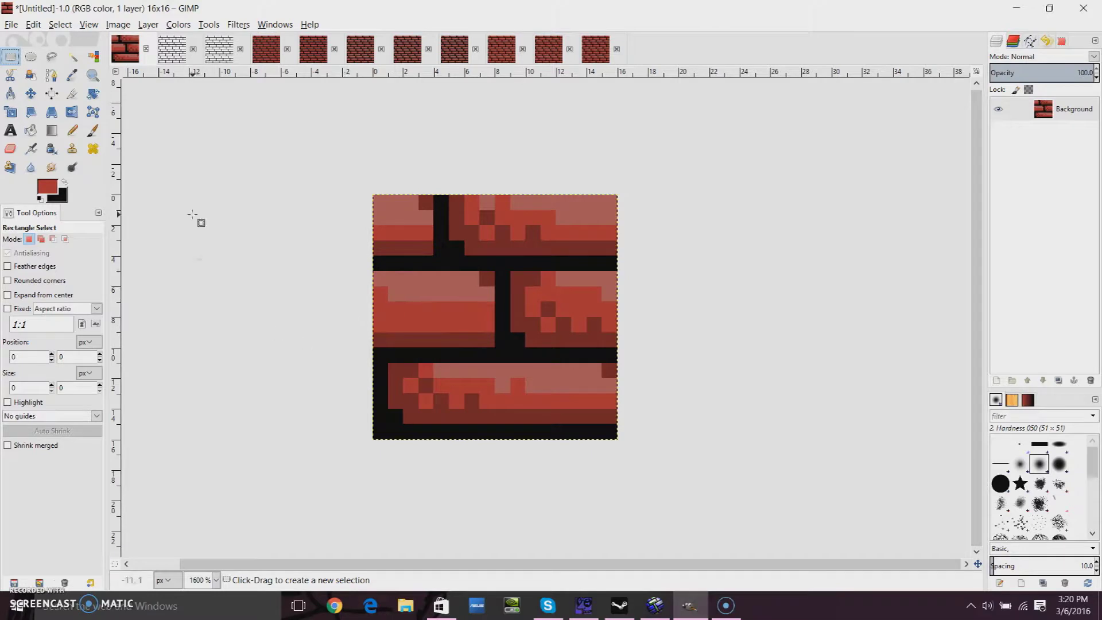
pyautogui.click(31, 56)
pyautogui.click(10, 56)
pyautogui.moveTo(364, 277); pyautogui.dragTo(440, 312)
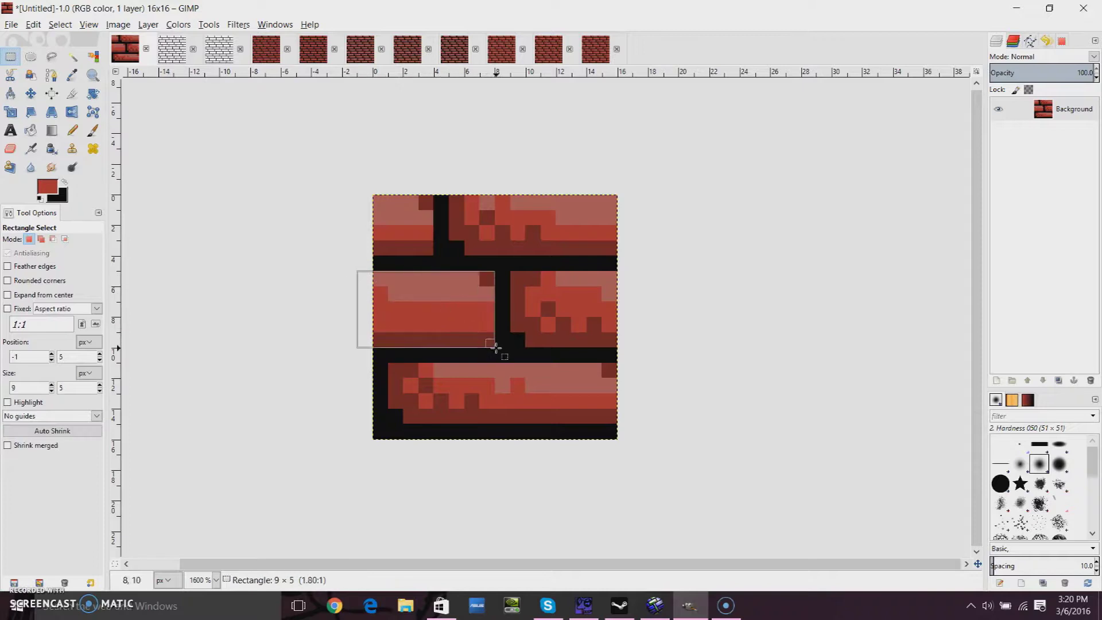
pyautogui.moveTo(495, 346); pyautogui.dragTo(495, 346)
pyautogui.press('shift')
pyautogui.moveTo(513, 270); pyautogui.dragTo(612, 344)
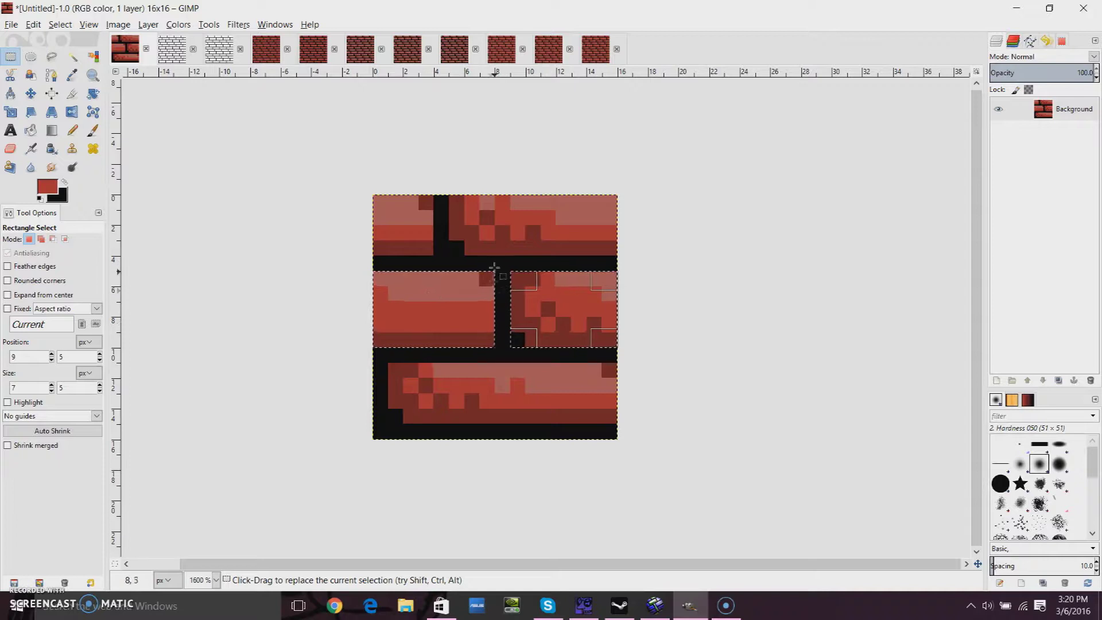
pyautogui.press('shift')
pyautogui.moveTo(475, 216); pyautogui.dragTo(540, 254)
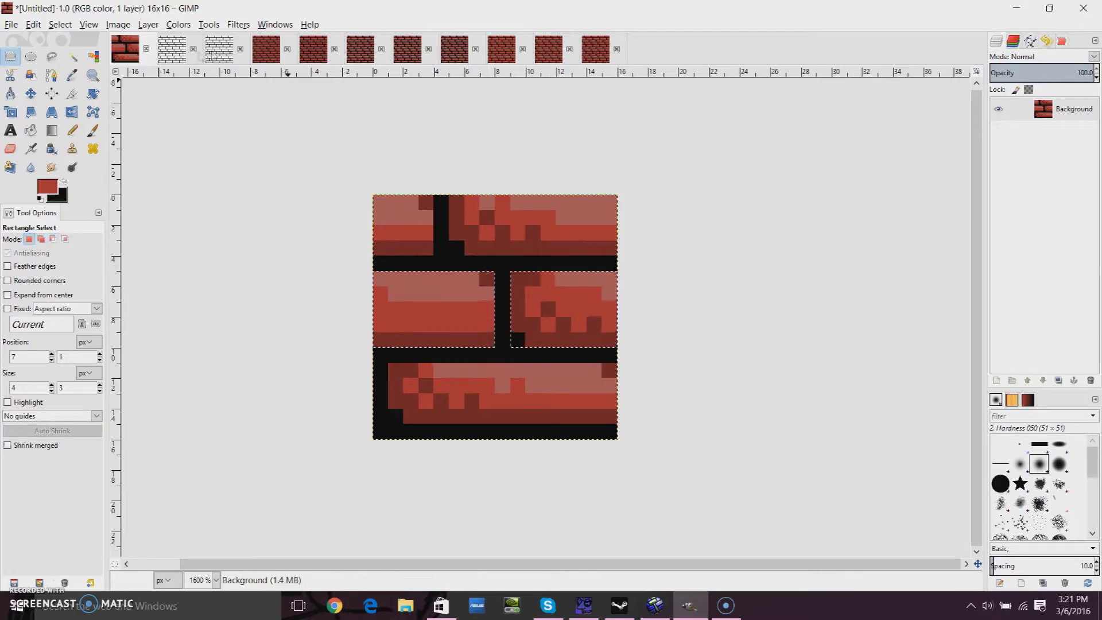
# Step: Try boosting the selected middle-row bricks' contrast with Curves, lowering the shadows and raising the midtones to about x 129, y 169
pyautogui.click(179, 25)
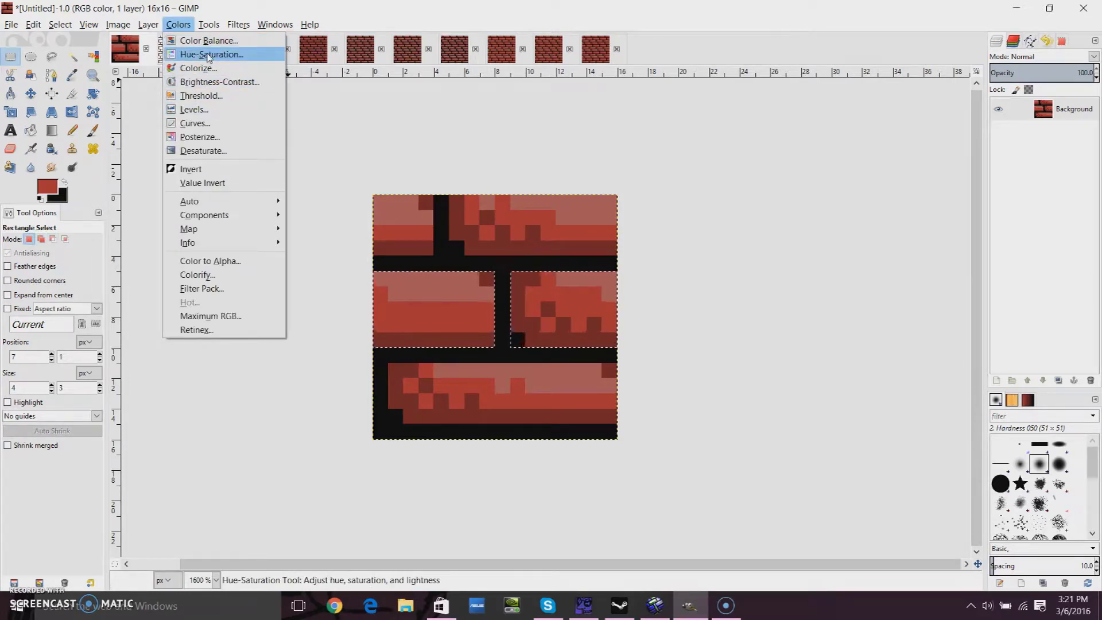
pyautogui.click(200, 128)
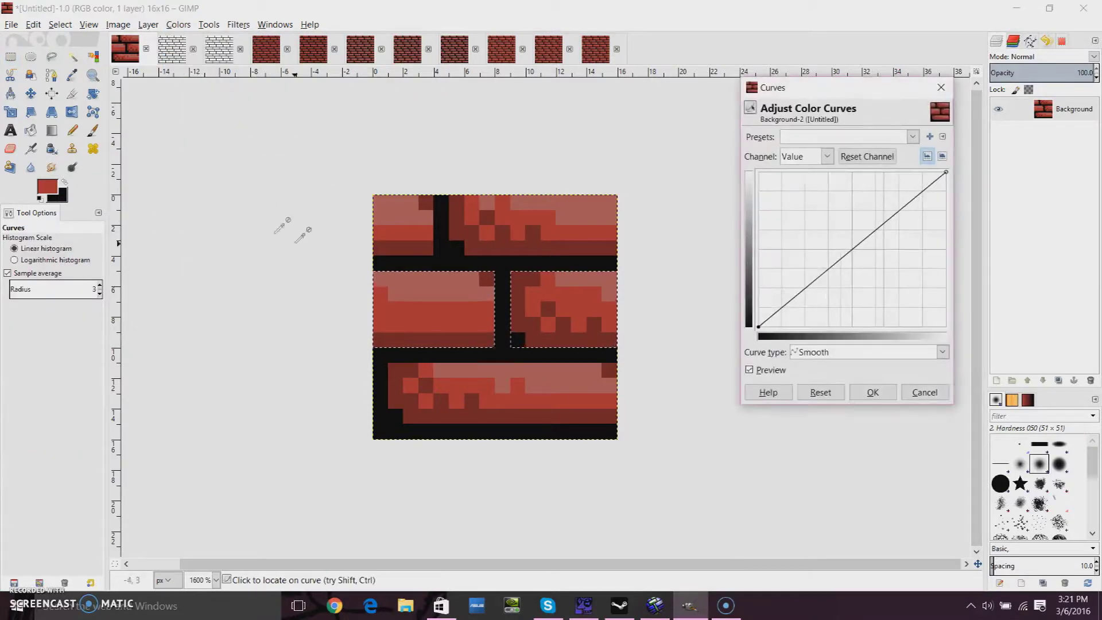
pyautogui.moveTo(818, 282); pyautogui.dragTo(818, 291)
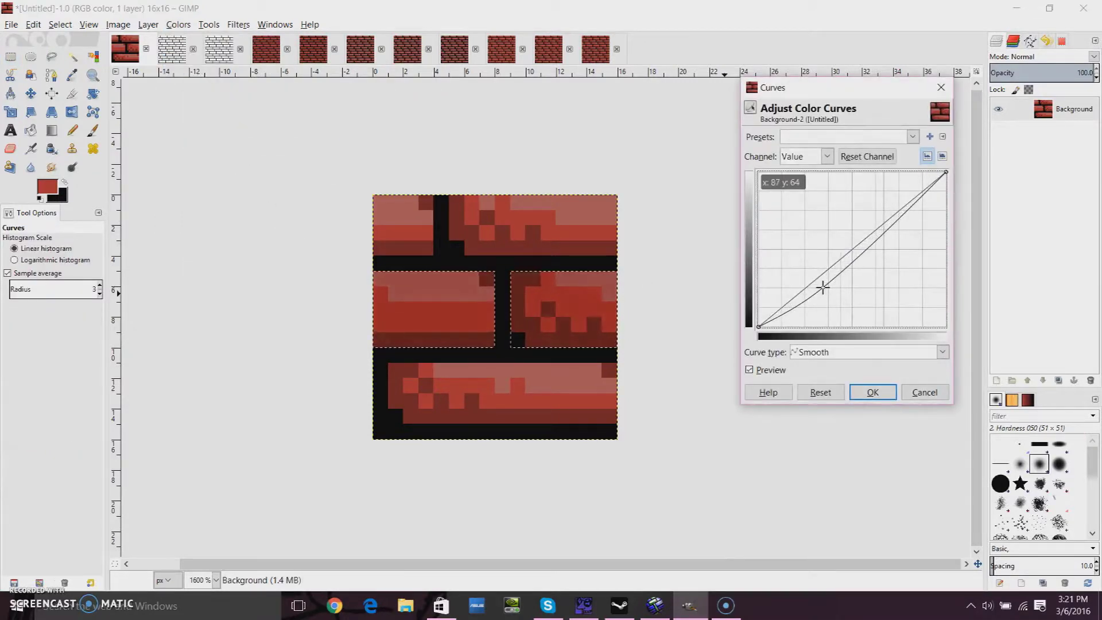
pyautogui.moveTo(870, 241); pyautogui.dragTo(853, 223)
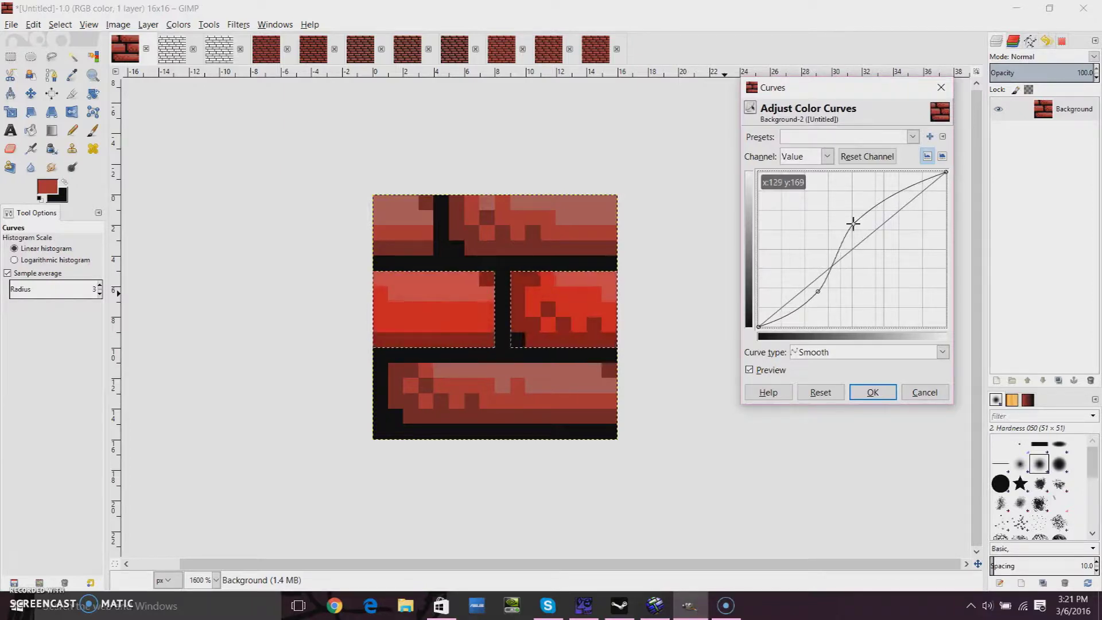
pyautogui.click(873, 393)
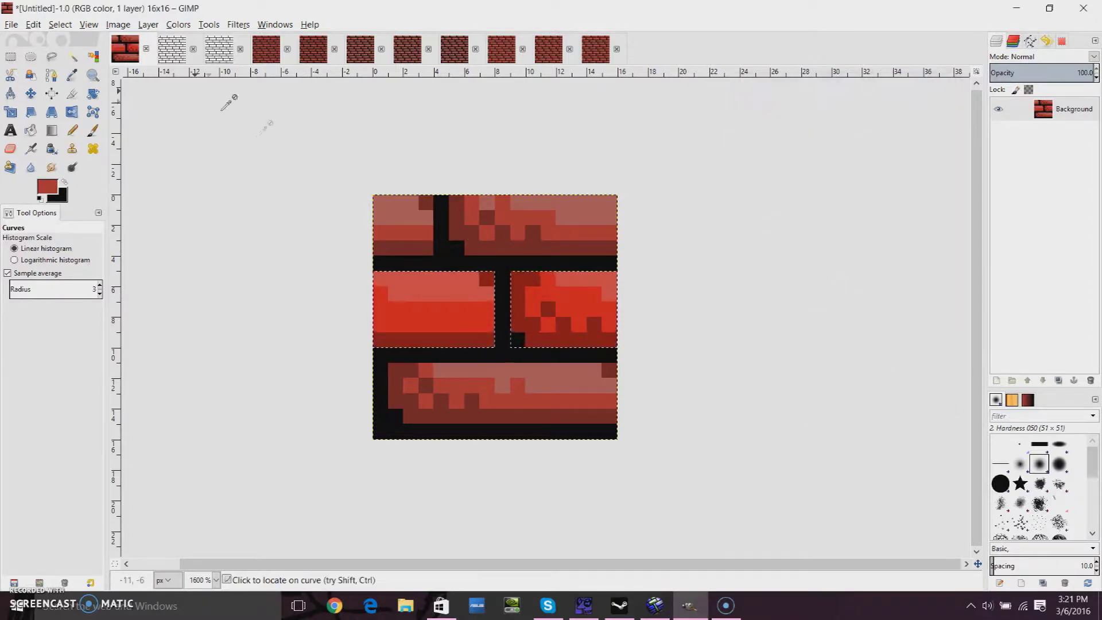
# Step: Try adjusting the selected middle-row bricks with Hue-Saturation, using saturation 7 and lightness -20
pyautogui.click(178, 24)
pyautogui.click(199, 54)
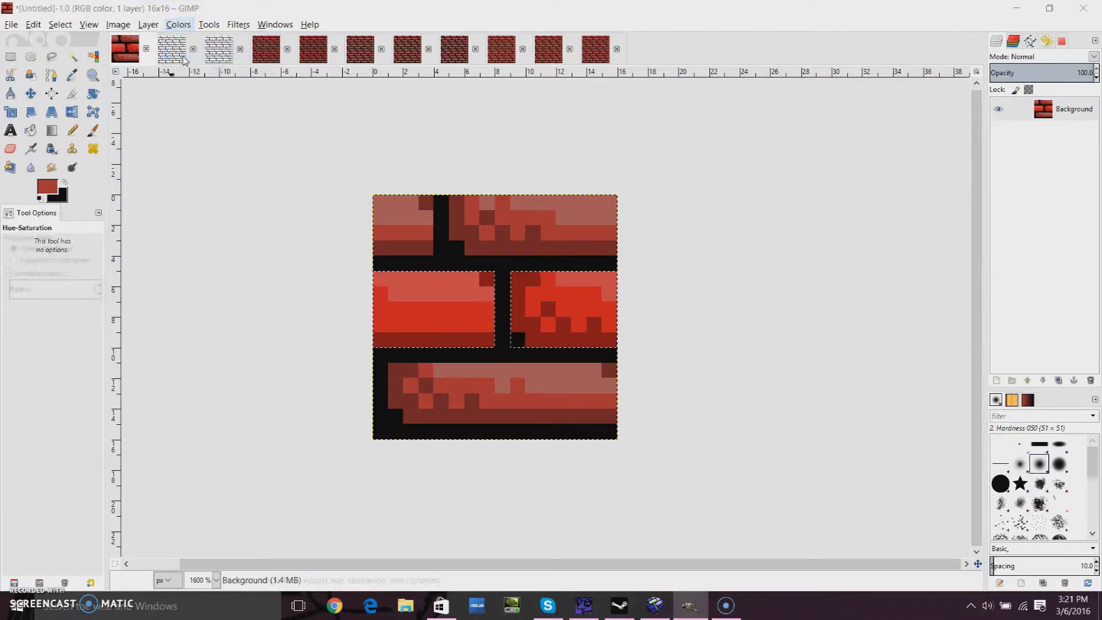
pyautogui.moveTo(217, 276)
pyautogui.mouseDown()
pyautogui.moveTo(186, 275)
pyautogui.moveTo(232, 275)
pyautogui.moveTo(217, 275)
pyautogui.mouseUp()
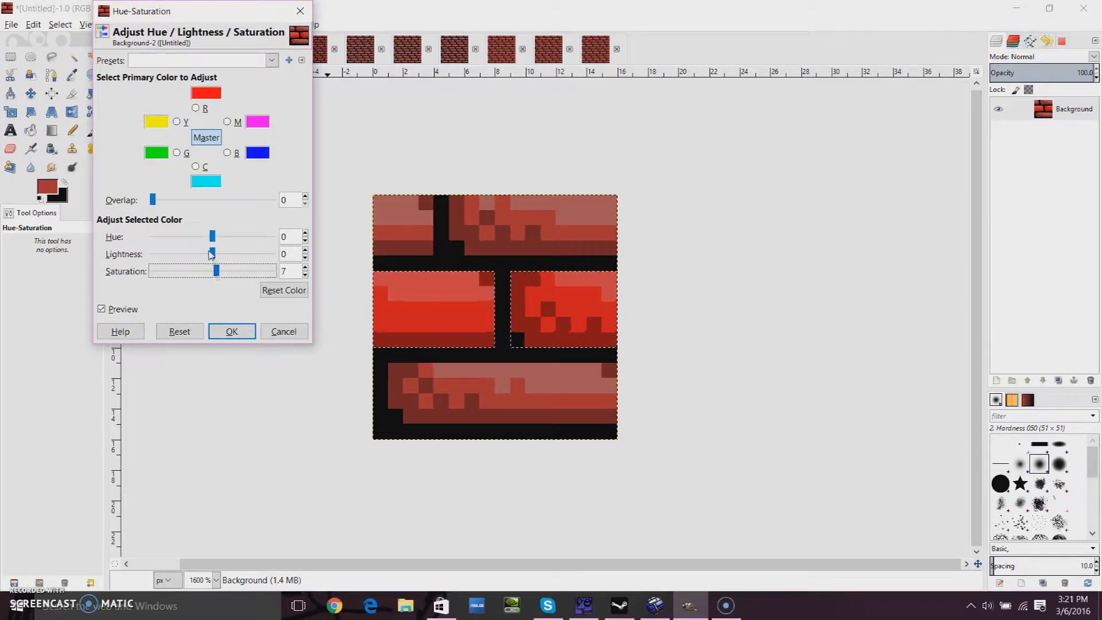
pyautogui.moveTo(201, 257); pyautogui.dragTo(209, 263)
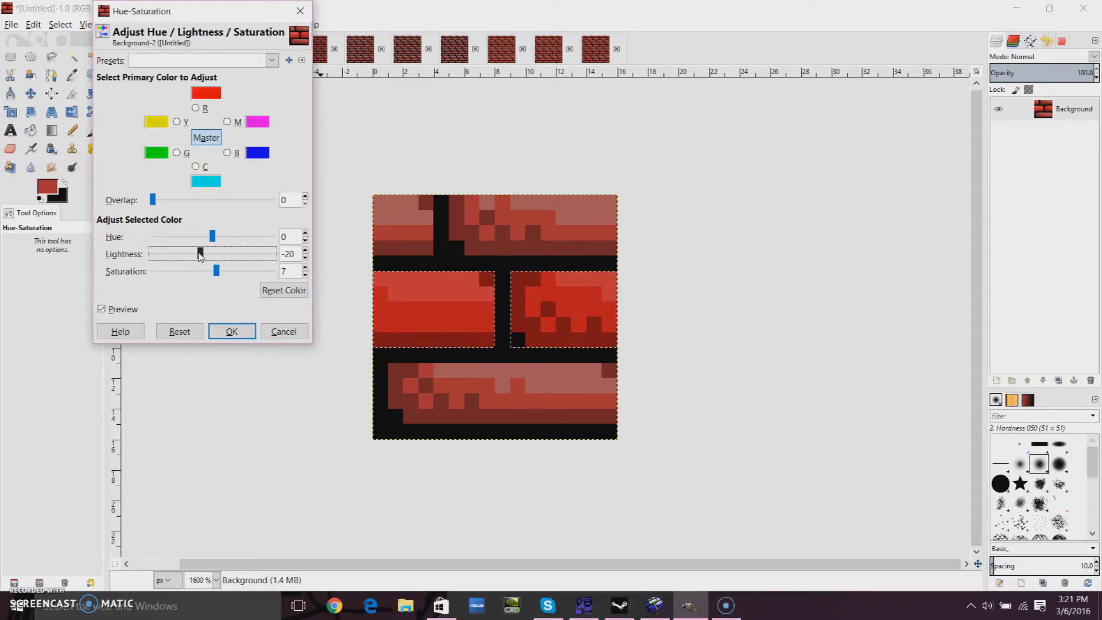
pyautogui.click(235, 330)
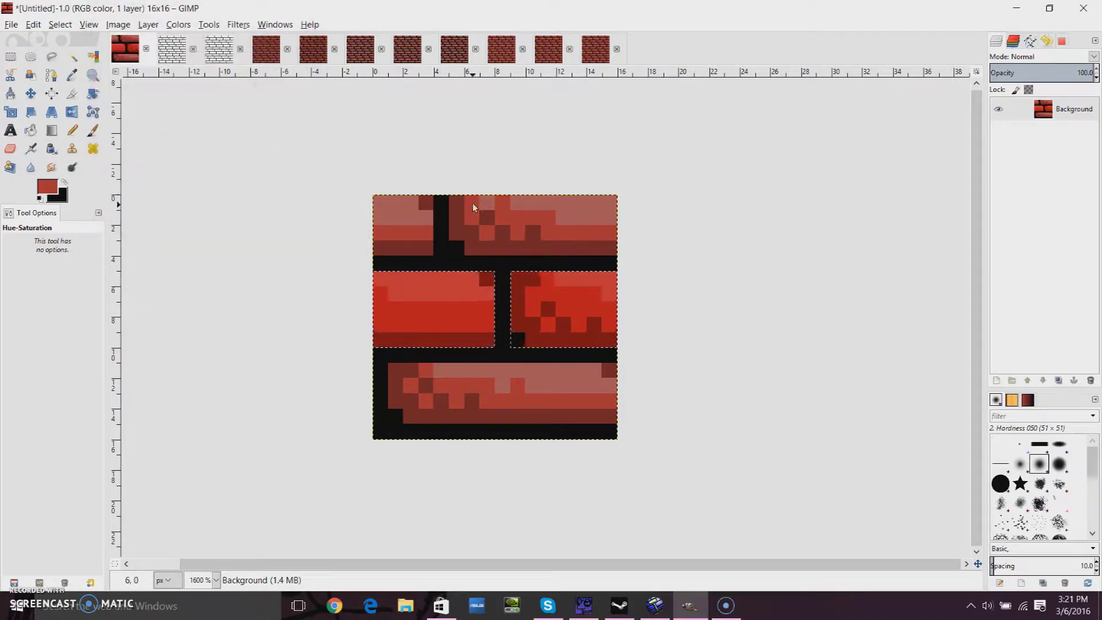
pyautogui.click(180, 25)
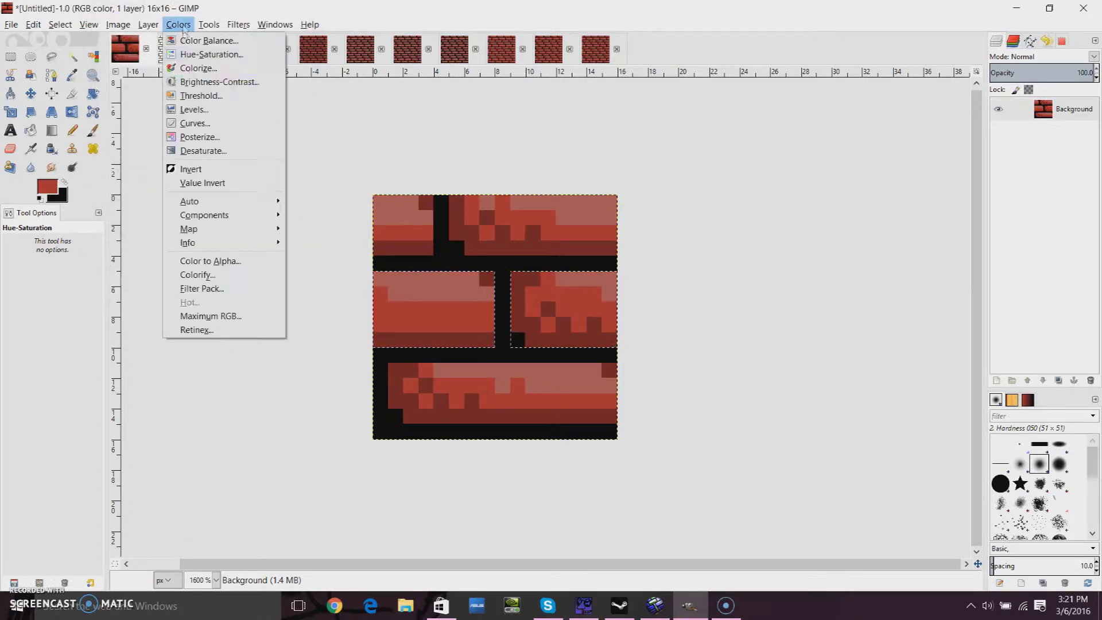
pyautogui.click(201, 138)
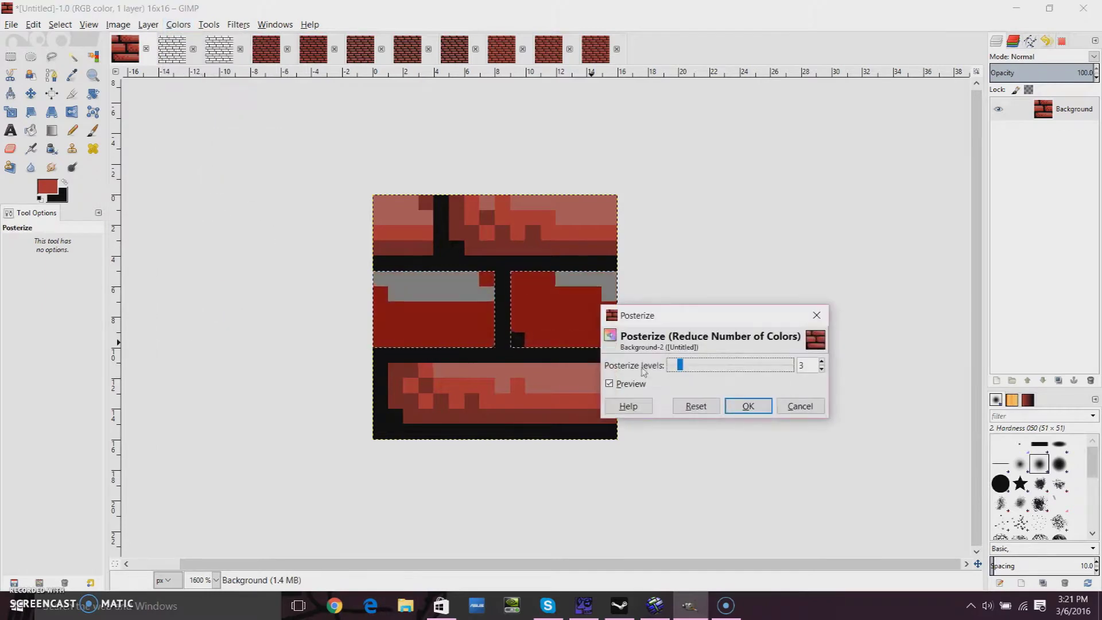
pyautogui.moveTo(686, 367); pyautogui.dragTo(689, 366)
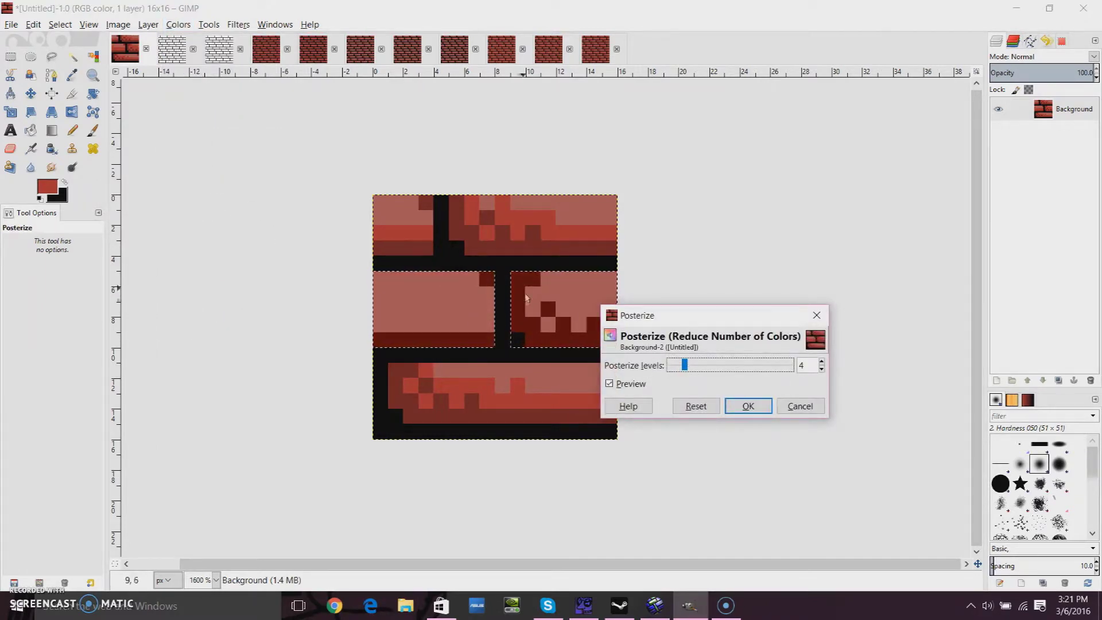
pyautogui.moveTo(686, 366); pyautogui.dragTo(707, 372)
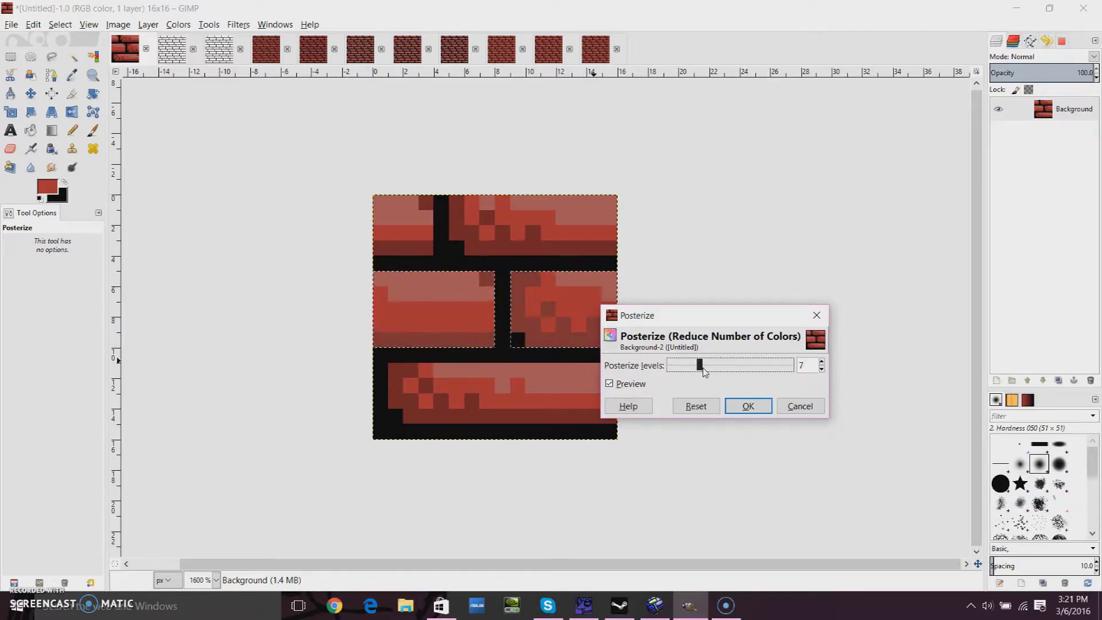
pyautogui.moveTo(701, 367); pyautogui.dragTo(727, 371)
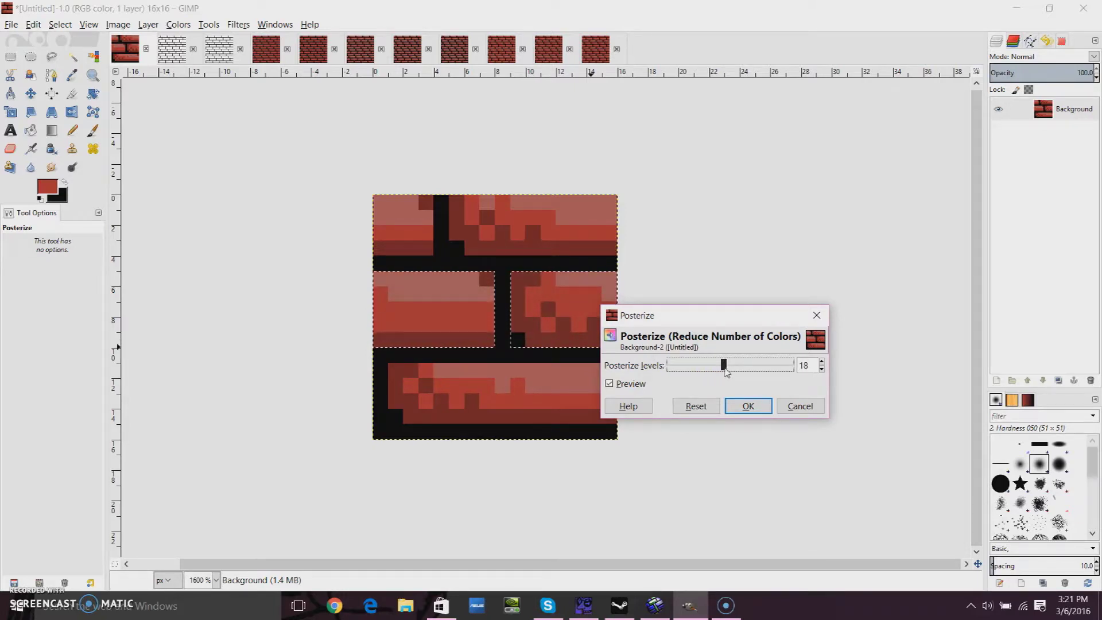
pyautogui.click(817, 315)
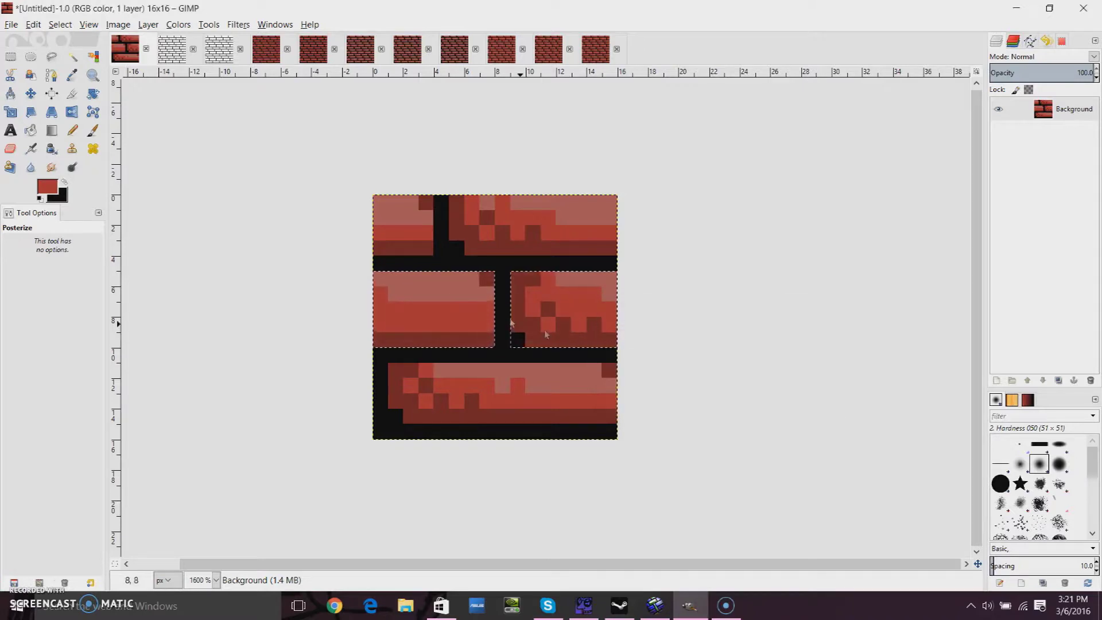
# Step: Wash out the middle-row bricks with a Value curve that raises the shadows and lowers the highlights to x 168, y 142, then deselect
pyautogui.click(178, 24)
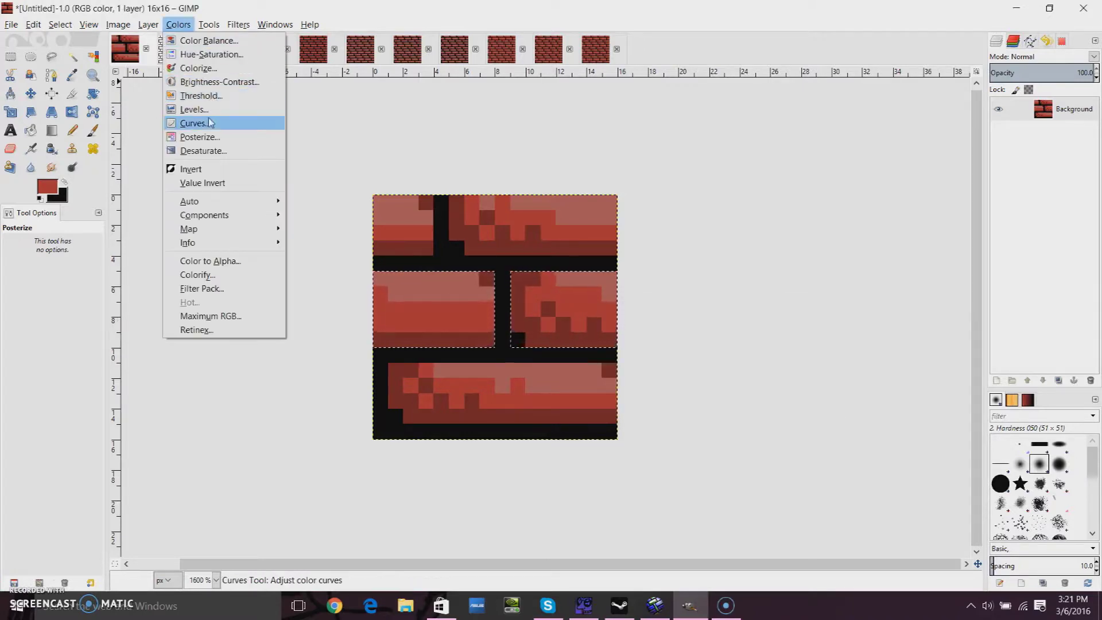
pyautogui.click(202, 127)
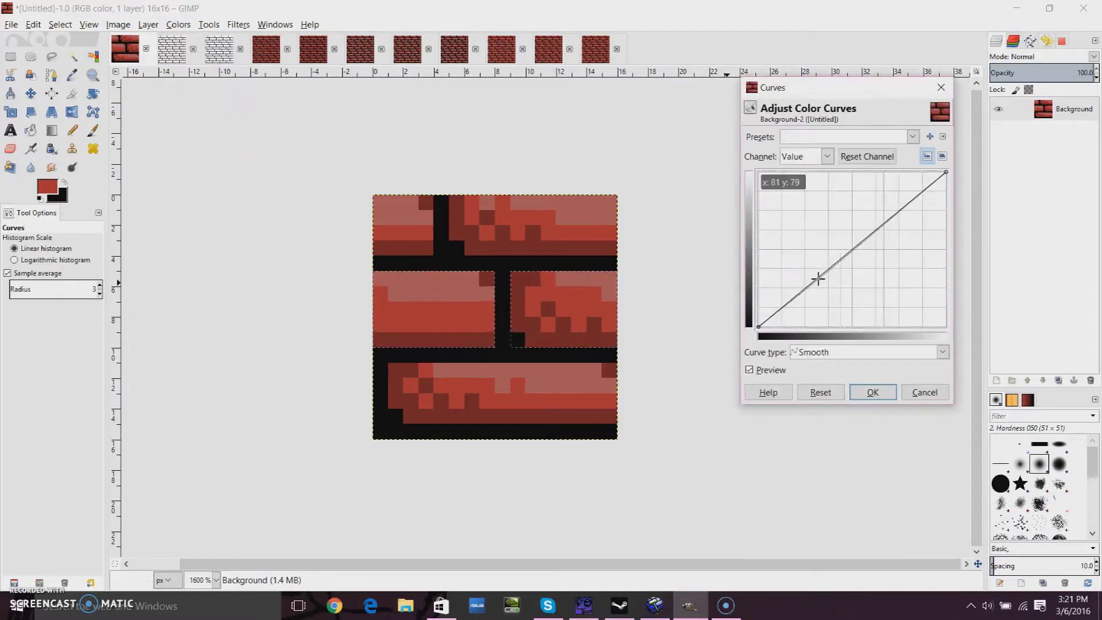
pyautogui.moveTo(818, 279); pyautogui.dragTo(807, 264)
pyautogui.moveTo(862, 225); pyautogui.dragTo(871, 234)
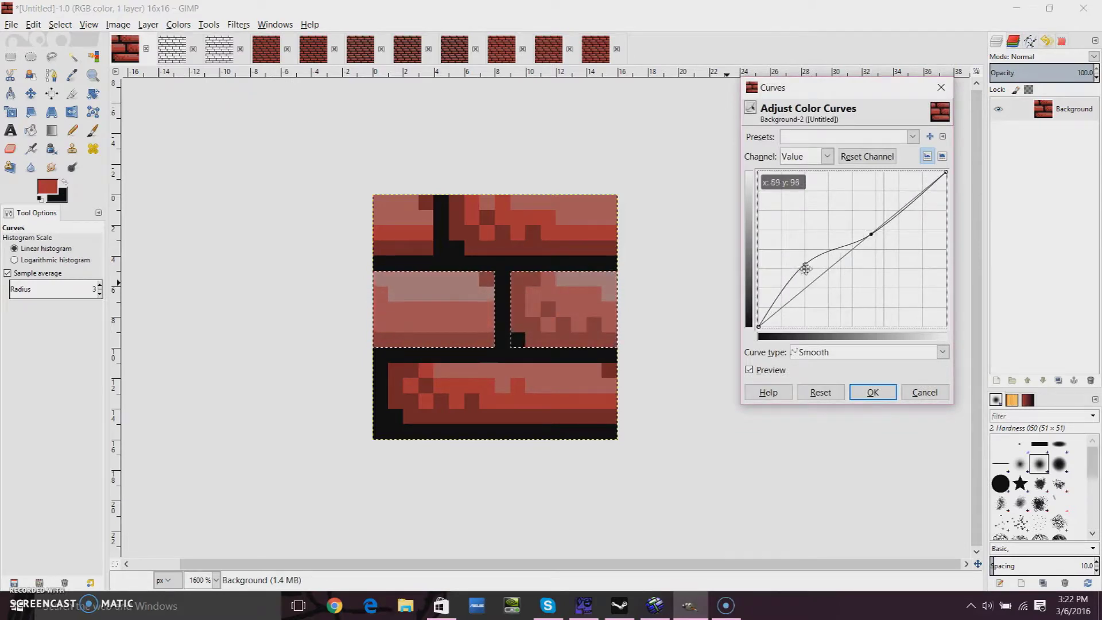
pyautogui.moveTo(805, 264); pyautogui.dragTo(802, 262)
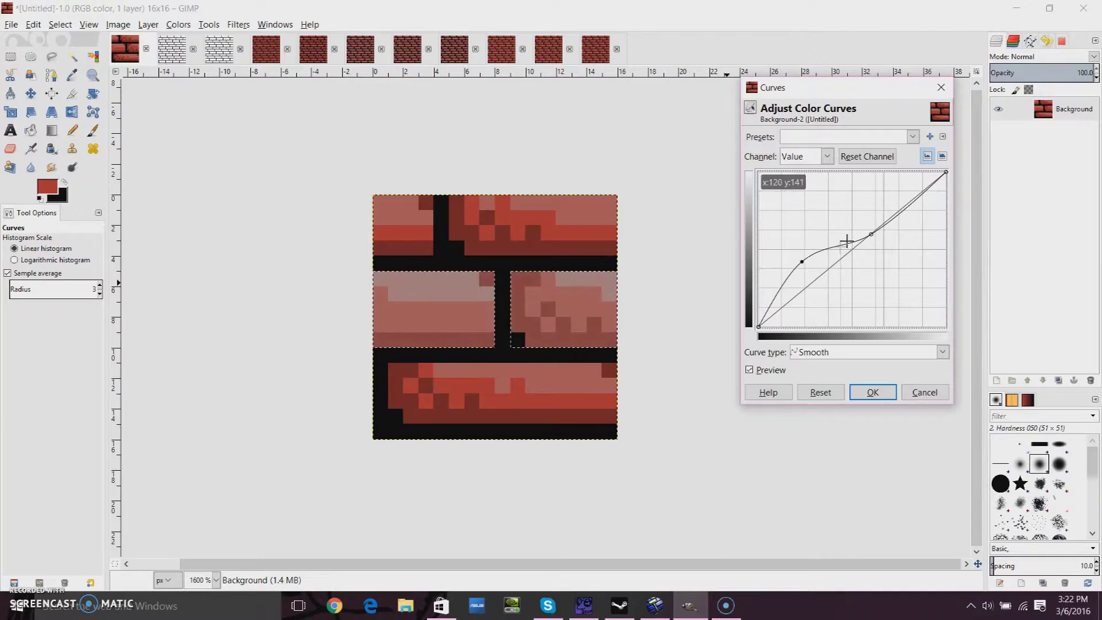
pyautogui.moveTo(871, 233); pyautogui.dragTo(882, 240)
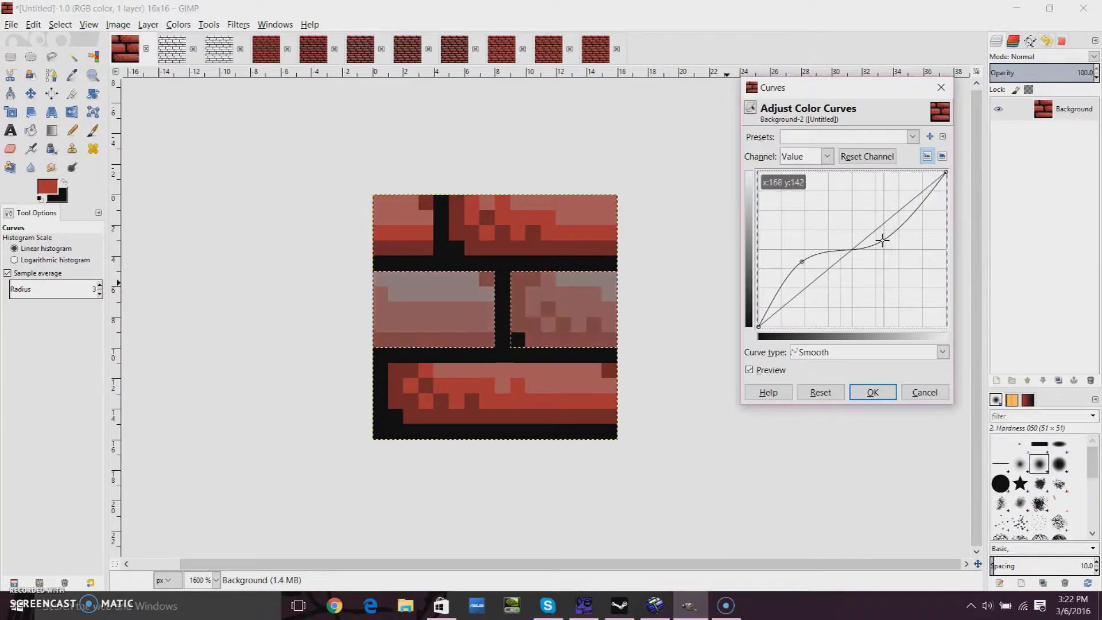
pyautogui.click(867, 393)
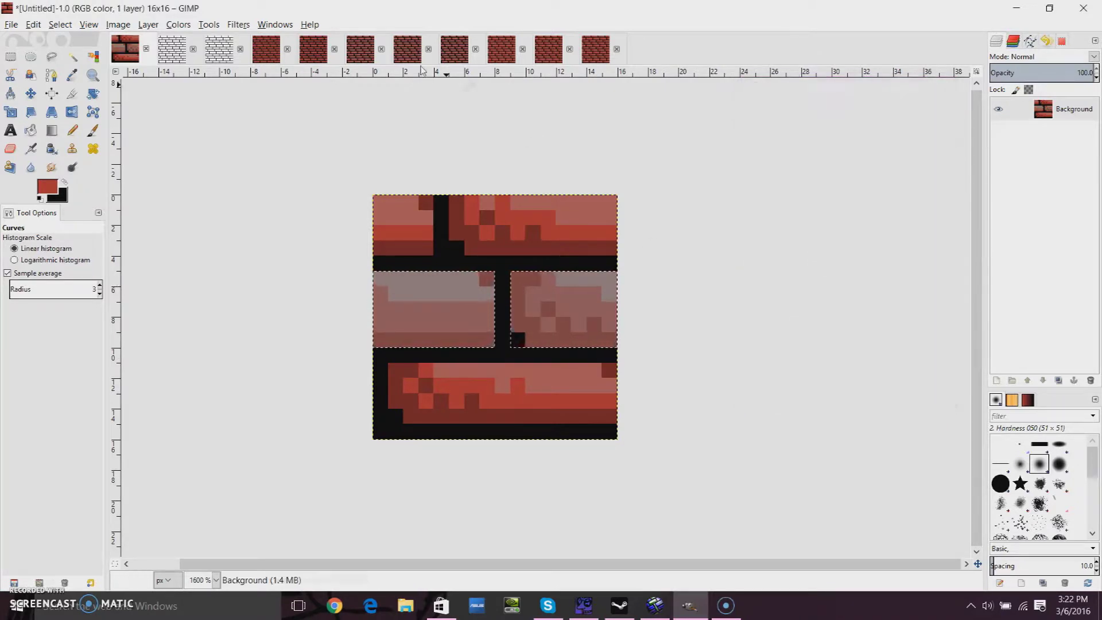
pyautogui.hotkey('ctrl', 'shift', 'a')
pyautogui.press('r')
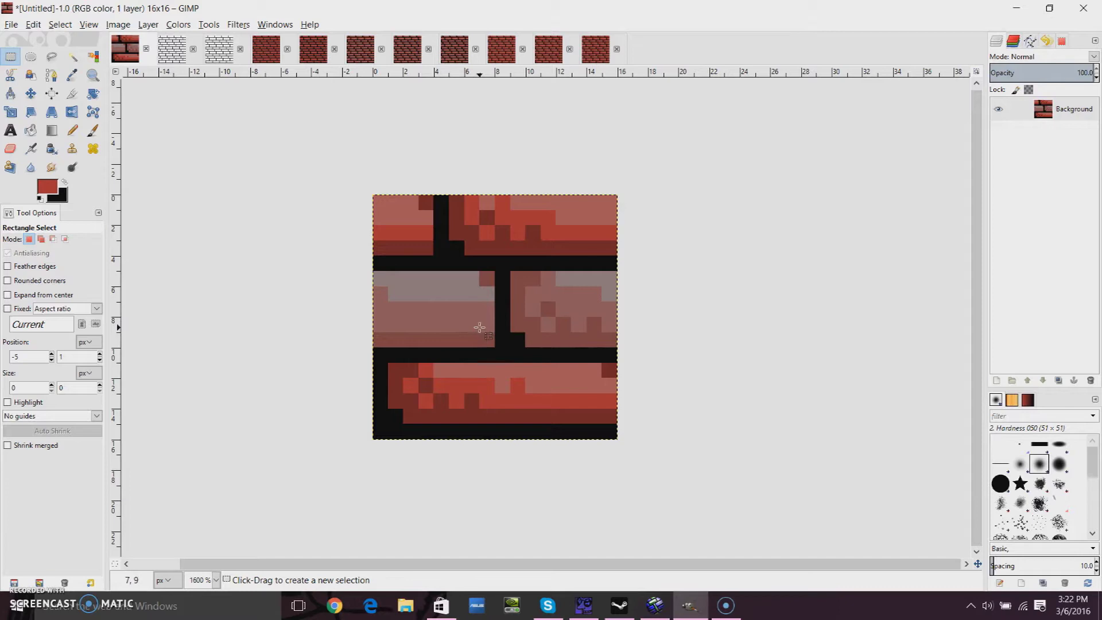
# Step: Tile the texture with the greyed middle row into a new 64x64 px image and examine the repeating pattern
pyautogui.click(236, 24)
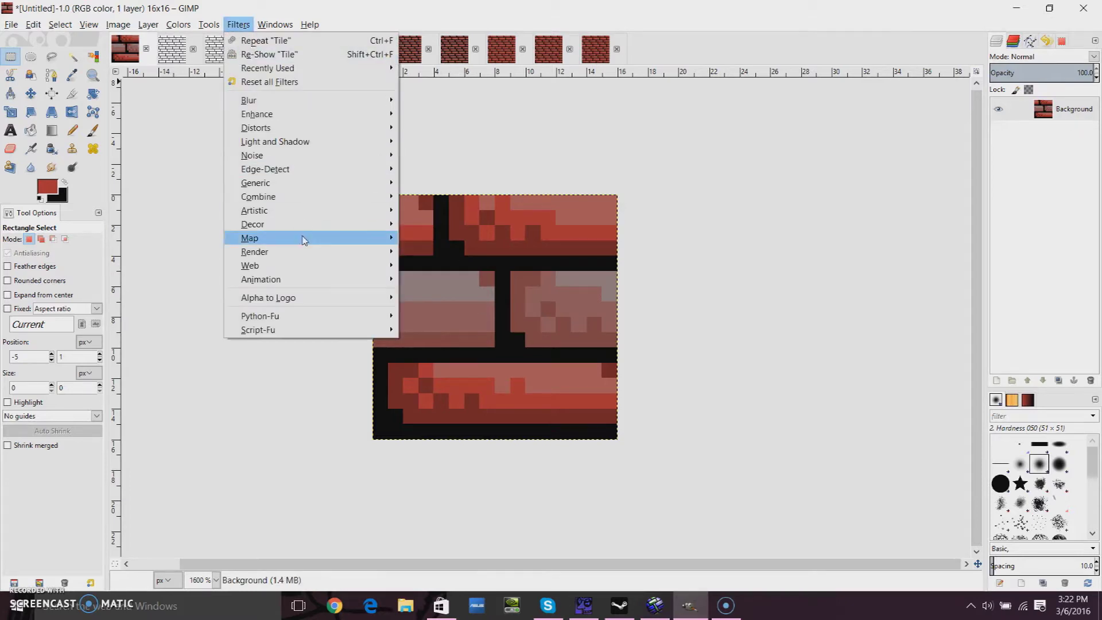
pyautogui.moveTo(304, 240)
pyautogui.click(437, 347)
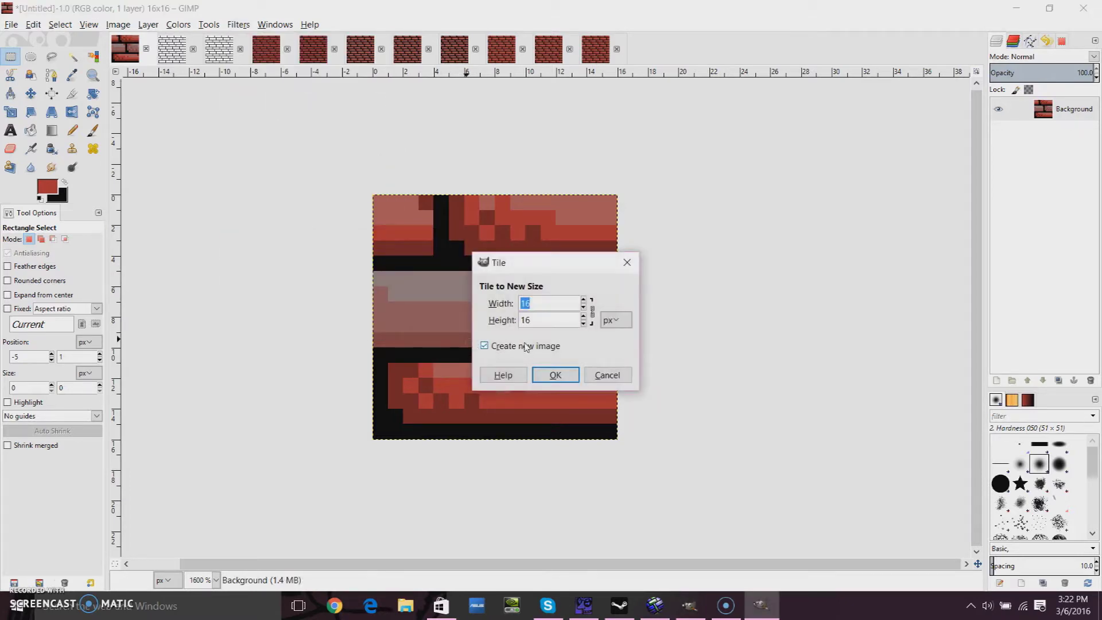
pyautogui.click(555, 375)
pyautogui.click(72, 76)
pyautogui.click(92, 75)
pyautogui.click(544, 315)
pyautogui.click(549, 324)
pyautogui.click(551, 330)
pyautogui.click(551, 331)
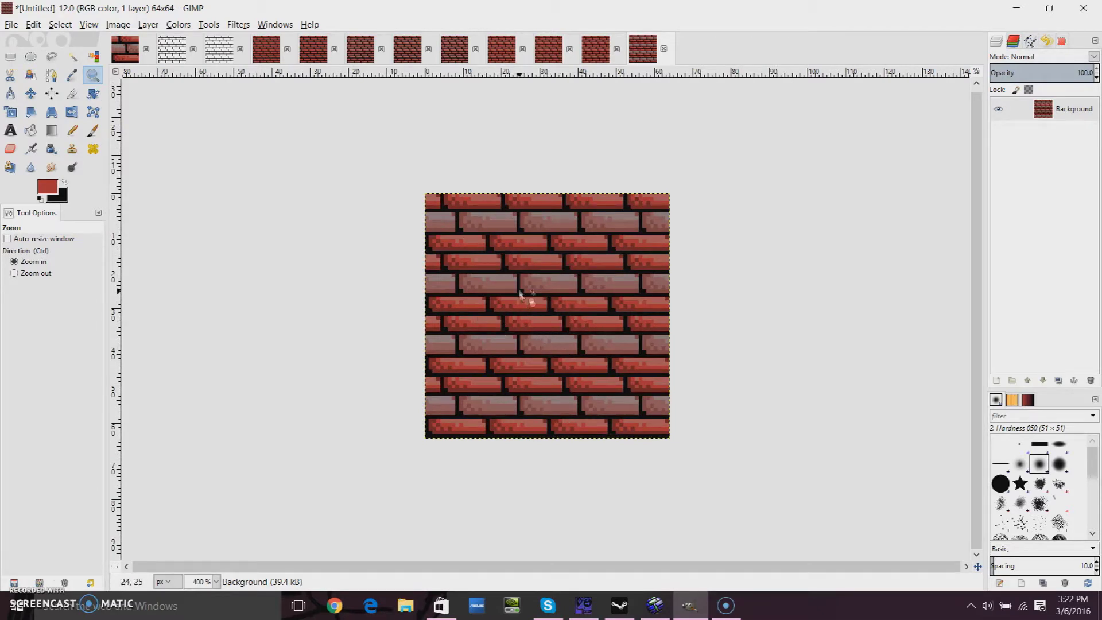
# Step: Select the bottom brick in the 16x16 image and boost its contrast with Curves, darkening shadows and raising highlights, then deselect
pyautogui.click(122, 53)
pyautogui.click(72, 130)
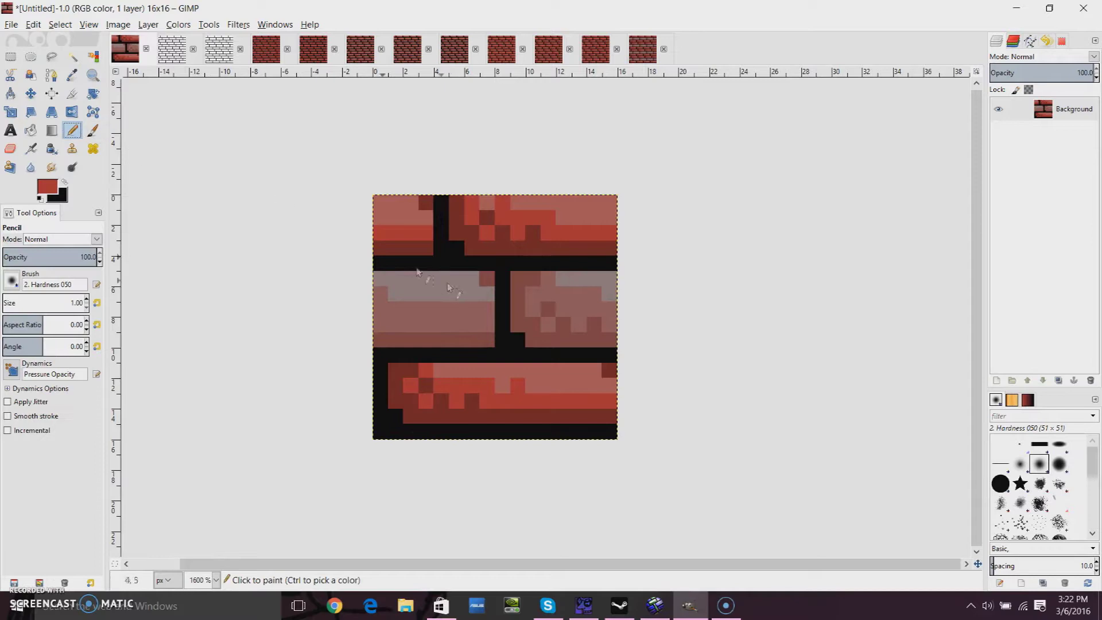
pyautogui.click(10, 56)
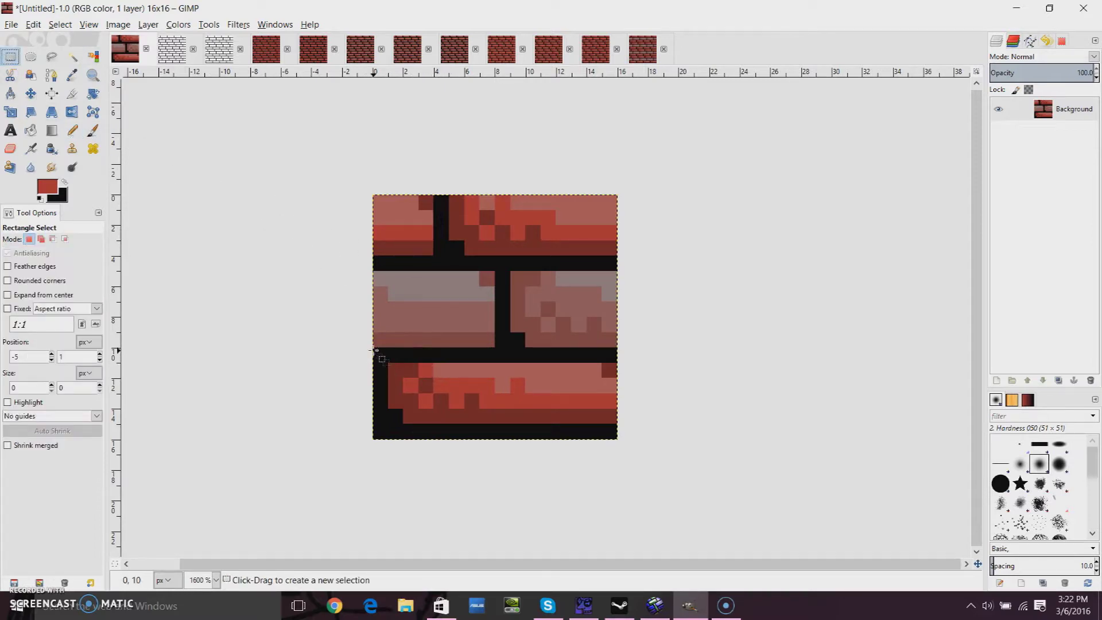
pyautogui.moveTo(389, 364); pyautogui.dragTo(637, 425)
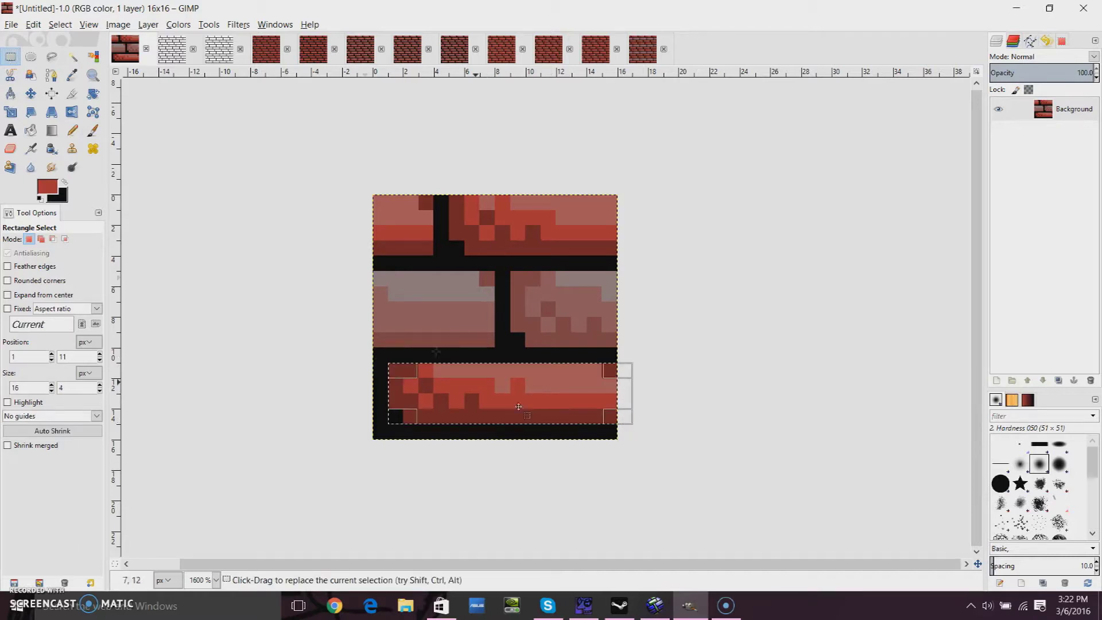
pyautogui.click(178, 24)
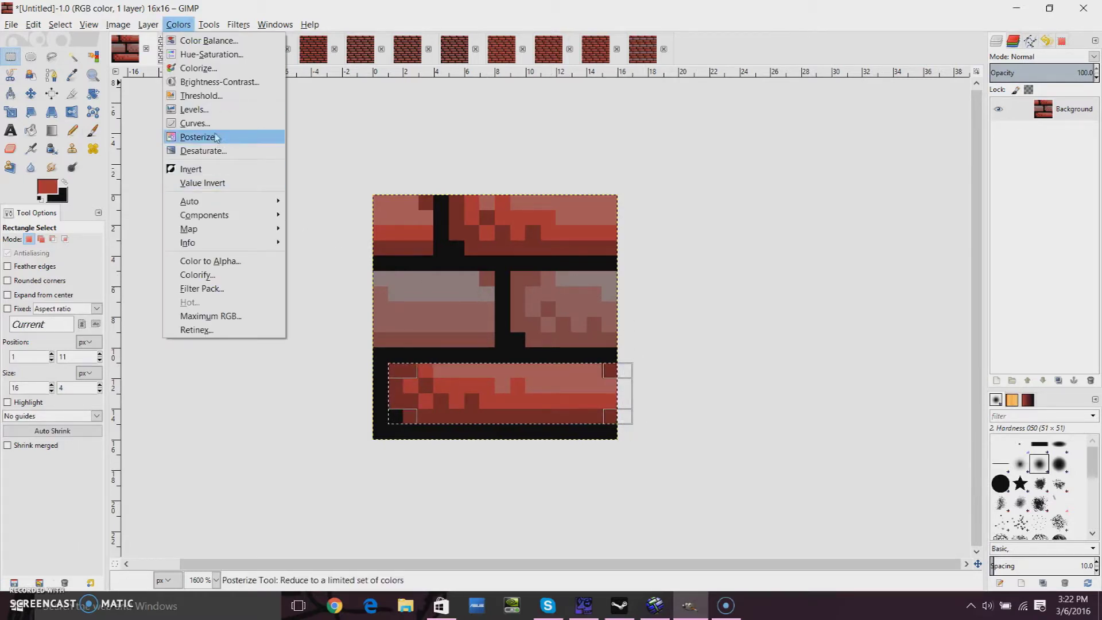
pyautogui.click(195, 123)
pyautogui.moveTo(825, 275); pyautogui.dragTo(835, 281)
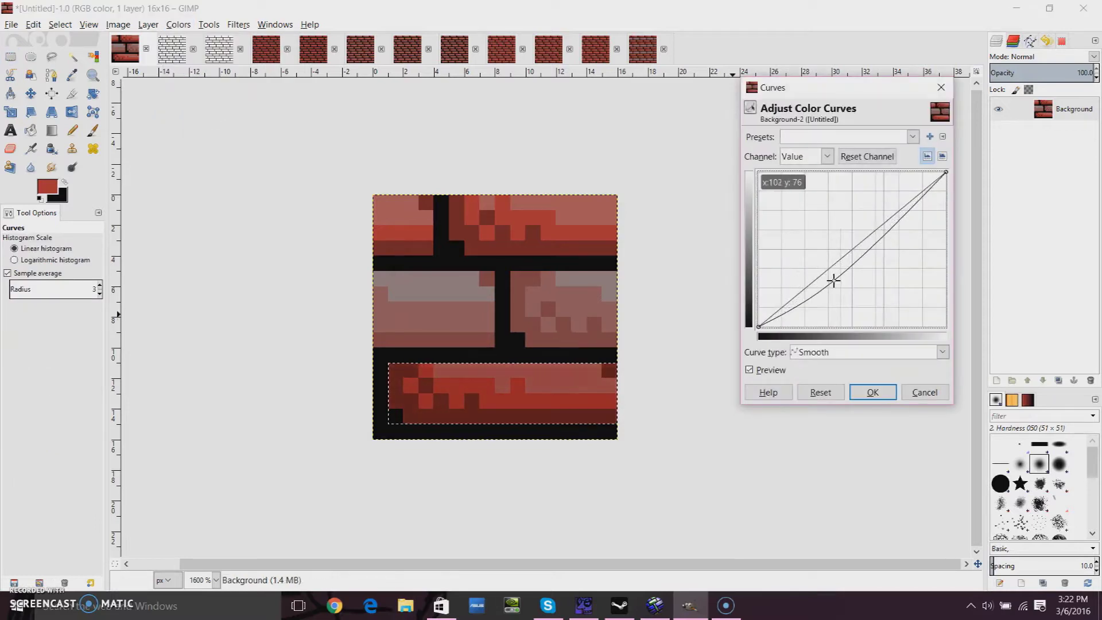
pyautogui.moveTo(911, 209); pyautogui.dragTo(881, 215)
pyautogui.moveTo(834, 282); pyautogui.dragTo(819, 294)
pyautogui.click(874, 391)
pyautogui.hotkey('ctrl', 'shift', 'a')
pyautogui.press('r')
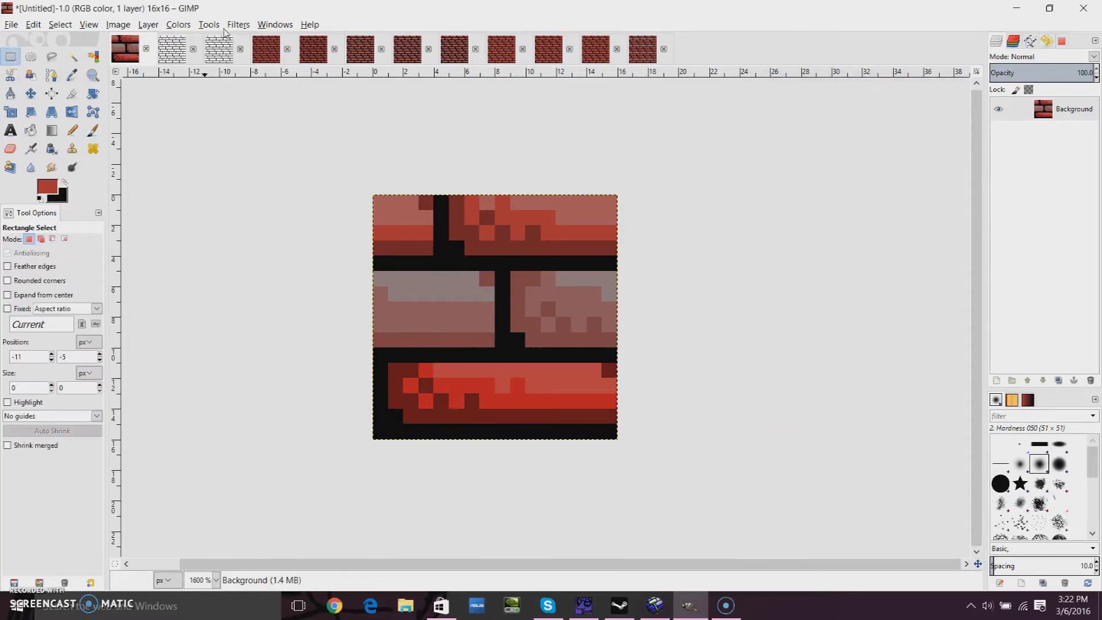
# Step: Tile the texture with the brighter bottom brick into another new 64x64 px image and examine how the row colours repeat
pyautogui.click(239, 24)
pyautogui.moveTo(270, 238)
pyautogui.click(488, 347)
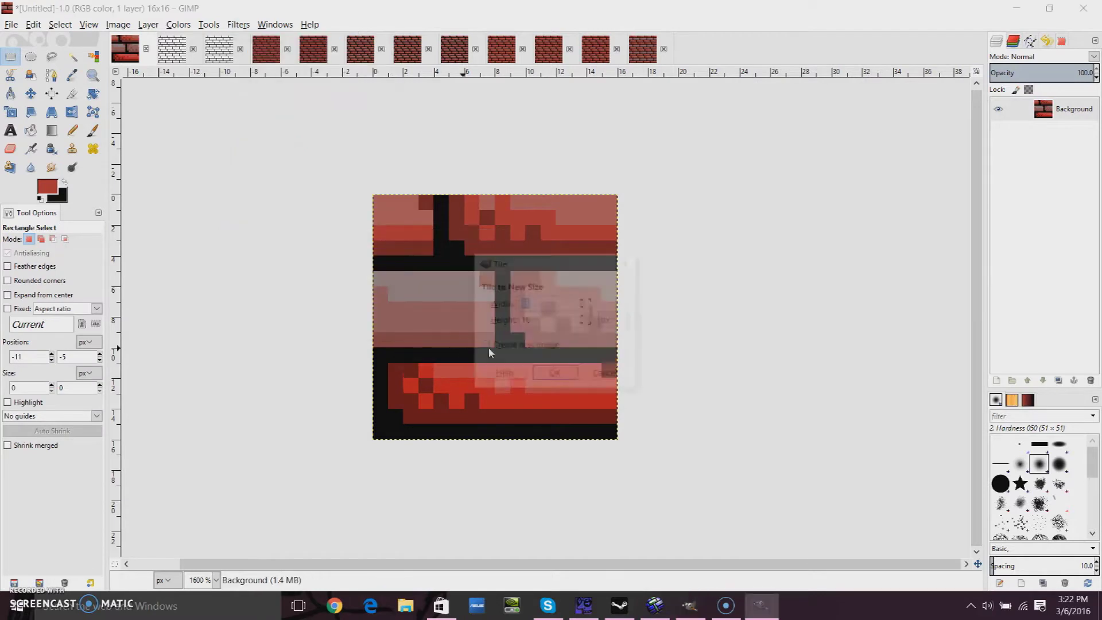
pyautogui.write('64')
pyautogui.doubleClick(563, 321)
pyautogui.write('64')
pyautogui.click(555, 375)
pyautogui.click(91, 77)
pyautogui.click(543, 326)
pyautogui.click(543, 326)
pyautogui.click(543, 326)
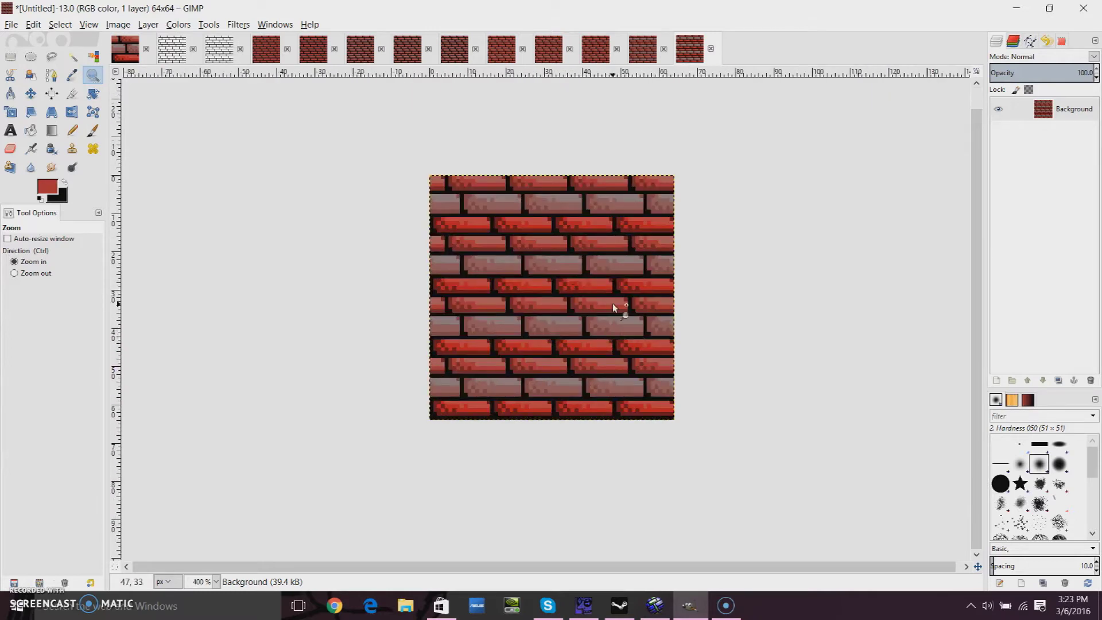
# Step: Select the full middle brick row in the 16x16 image and darken it with Curves by pulling the Value curve's lower midtones down
pyautogui.click(124, 49)
pyautogui.click(11, 56)
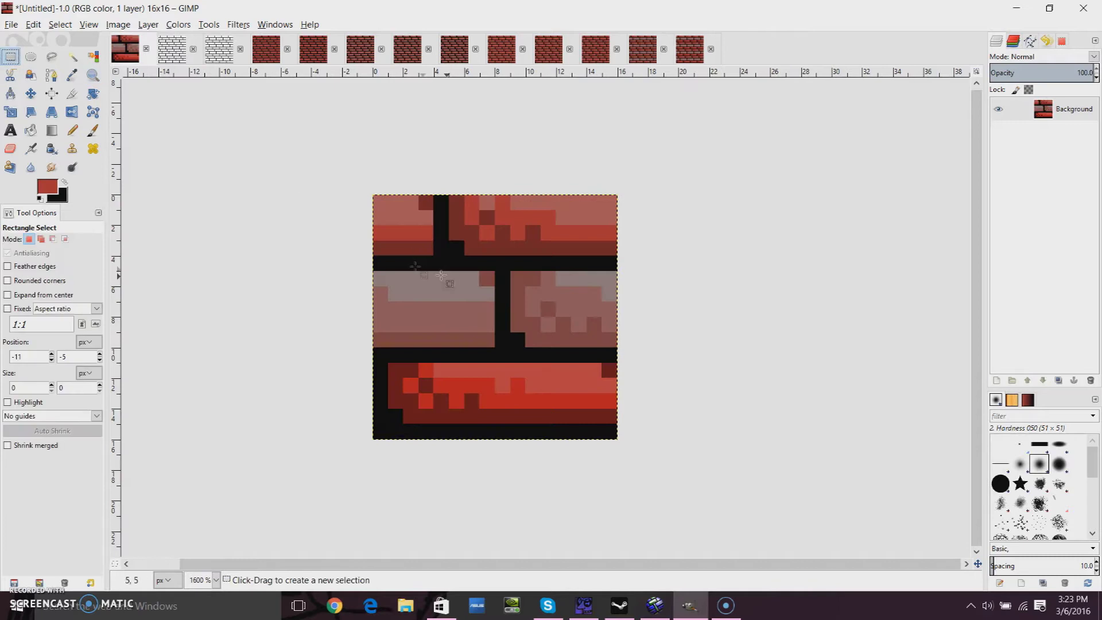
pyautogui.moveTo(371, 273); pyautogui.dragTo(678, 347)
pyautogui.click(233, 26)
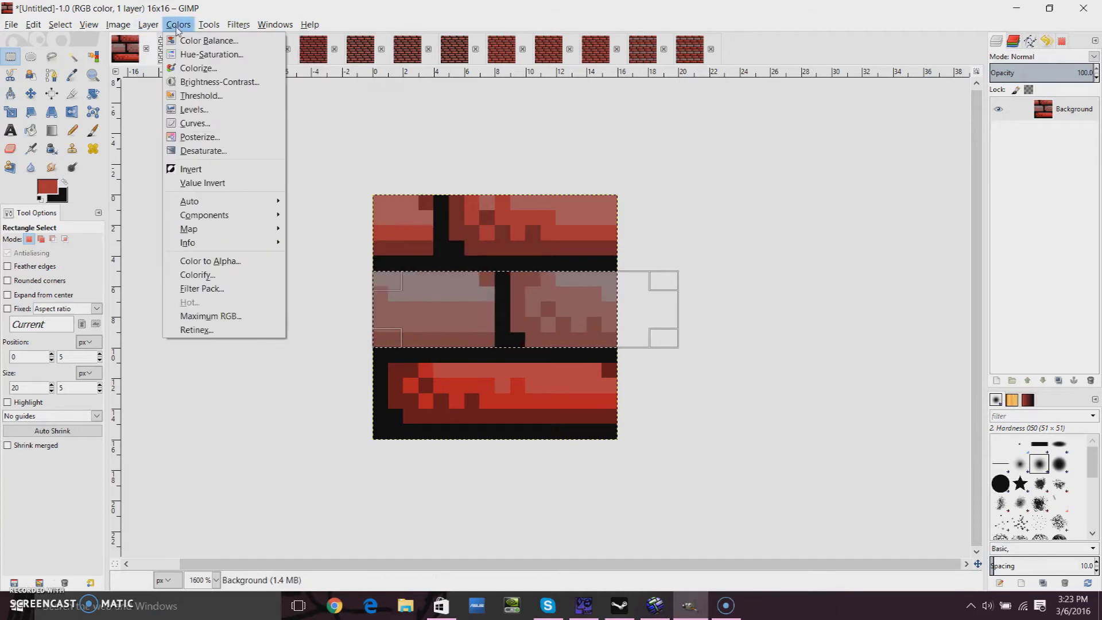
pyautogui.click(210, 126)
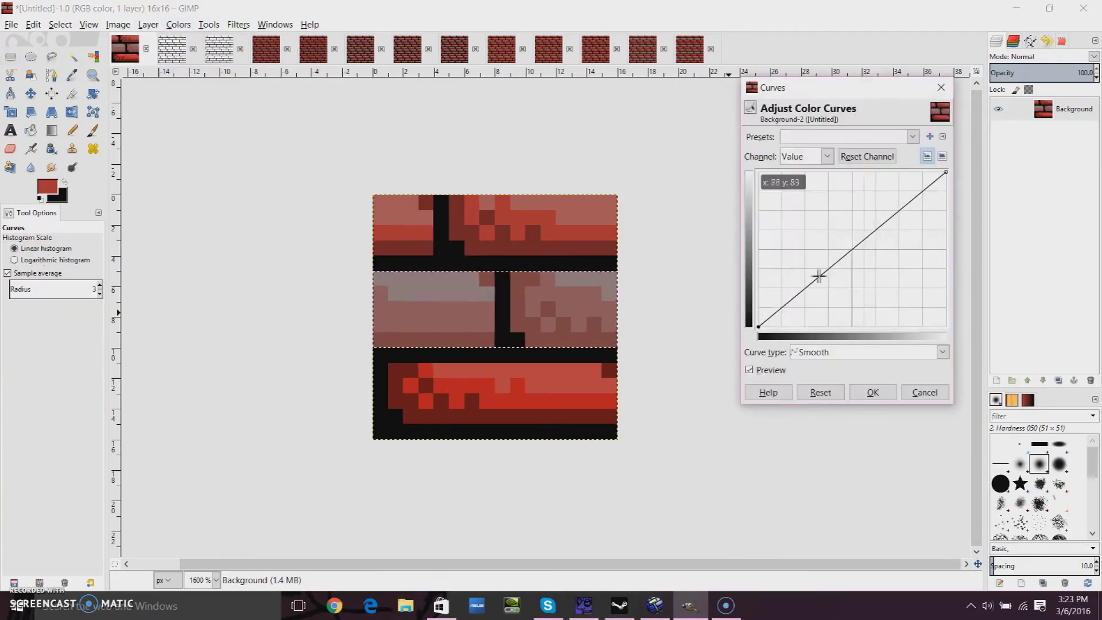
pyautogui.moveTo(815, 266); pyautogui.dragTo(830, 285)
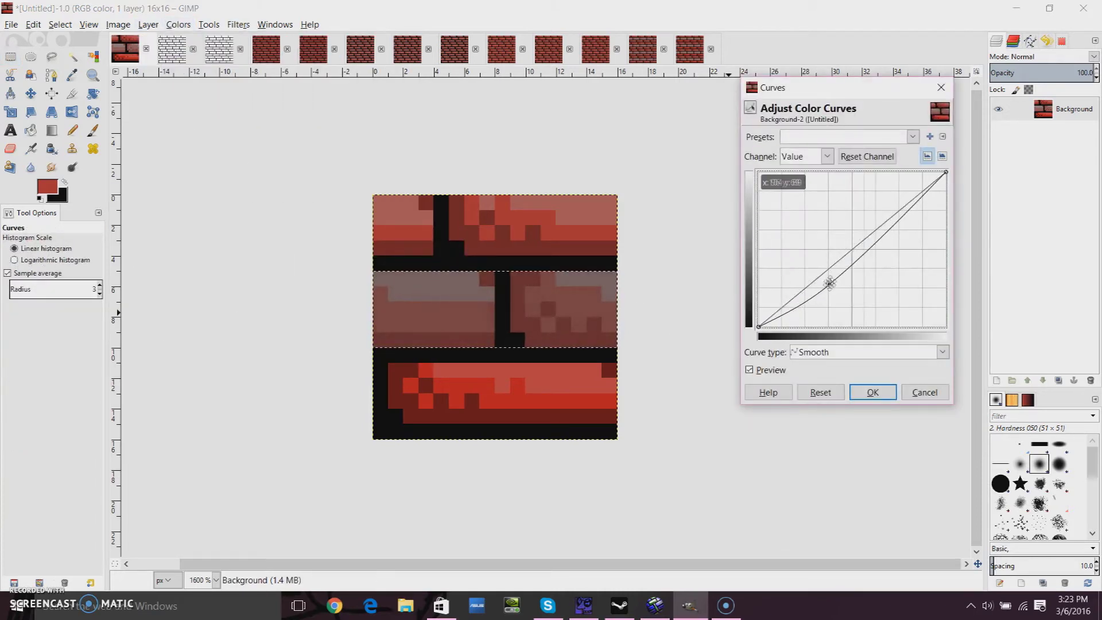
pyautogui.click(873, 393)
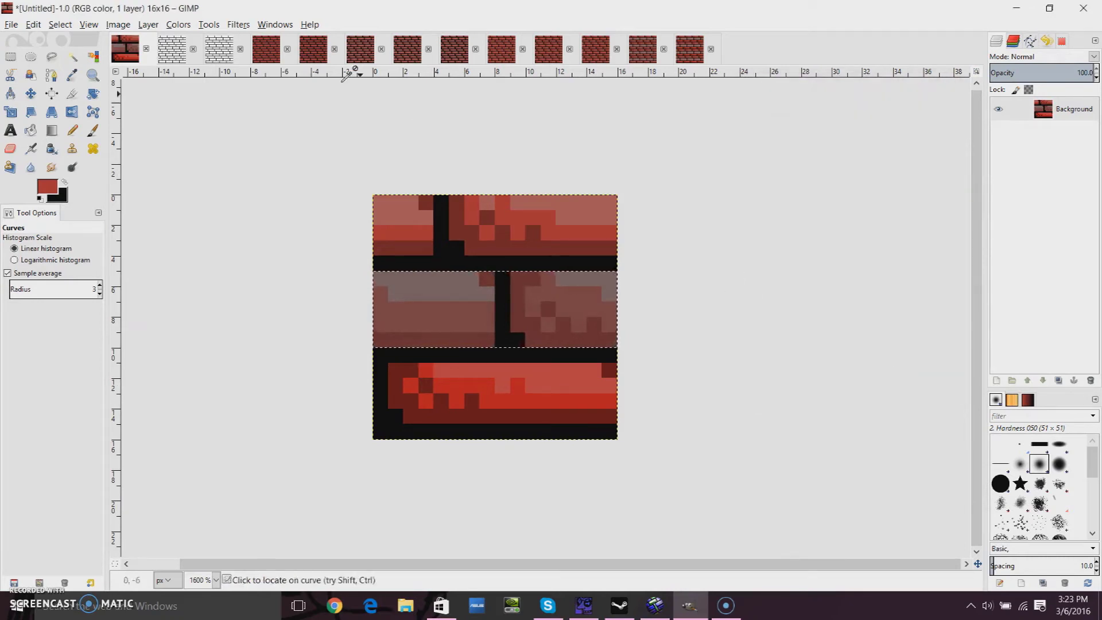
# Step: Tile the texture with the darkened middle row into a new 64x64 px image and examine the repeating pattern up close
pyautogui.click(238, 24)
pyautogui.moveTo(322, 238)
pyautogui.click(423, 348)
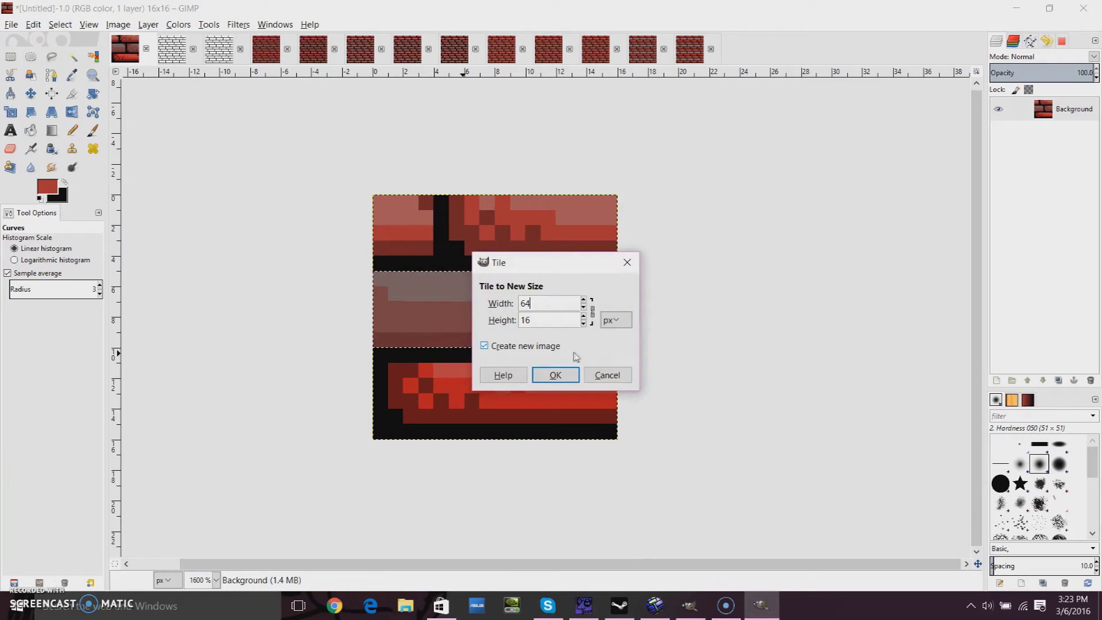
pyautogui.doubleClick(546, 320)
pyautogui.write('64')
pyautogui.click(555, 375)
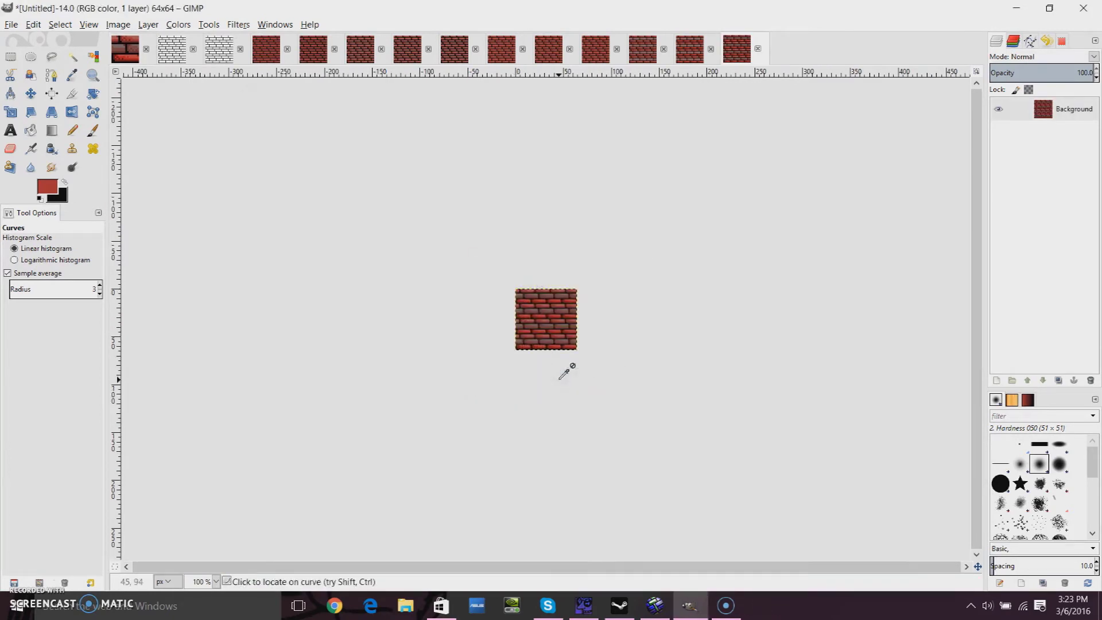
pyautogui.click(93, 75)
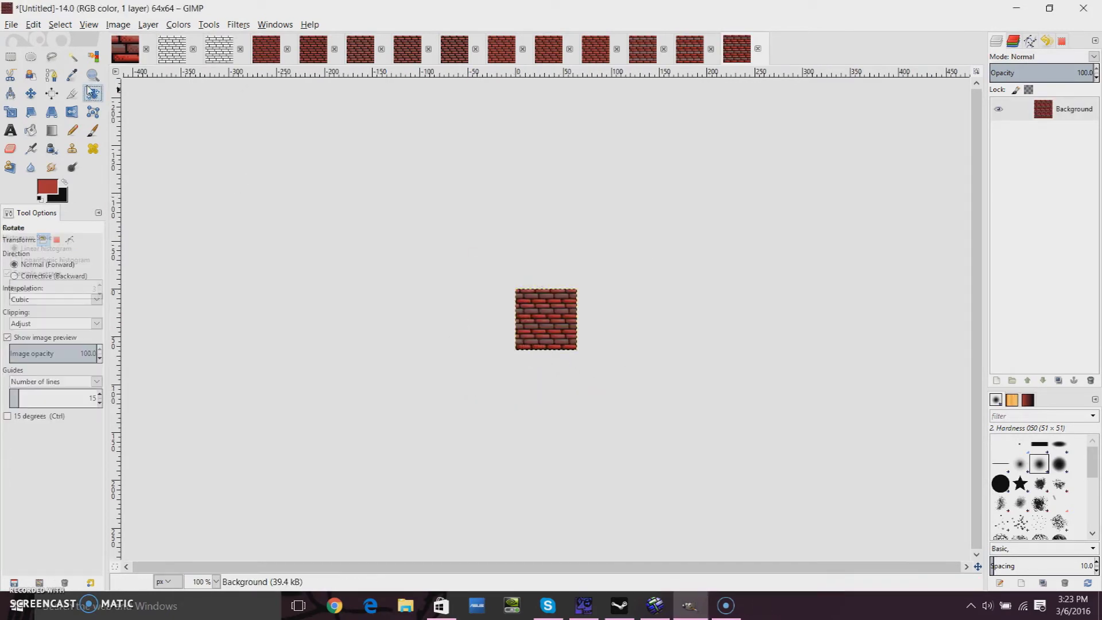
pyautogui.click(546, 325)
pyautogui.click(546, 324)
pyautogui.click(546, 325)
pyautogui.click(546, 324)
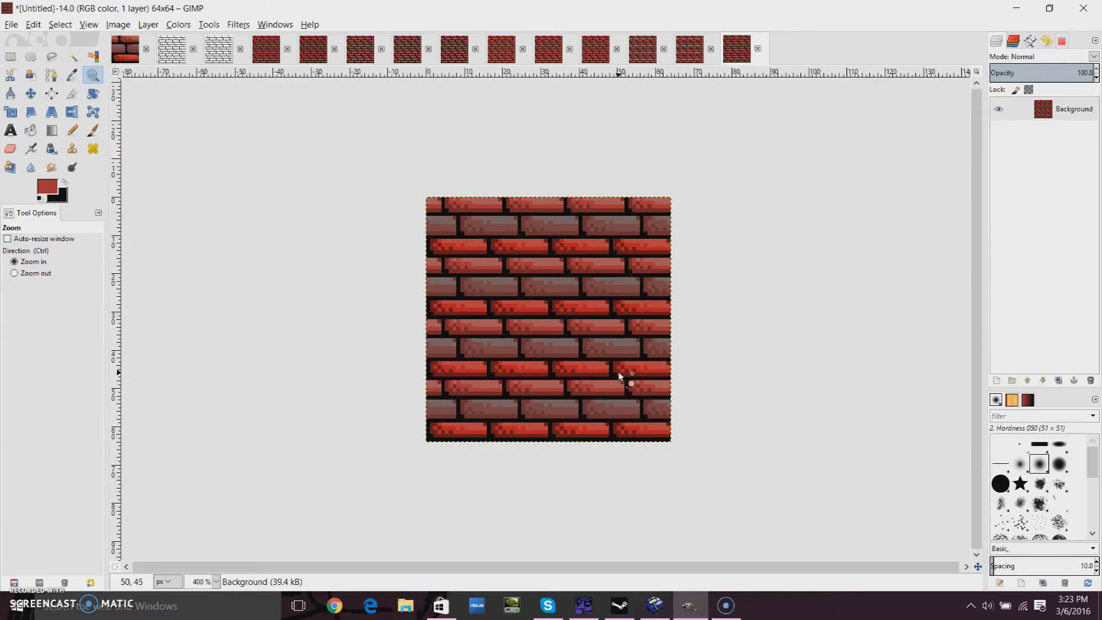
pyautogui.click(561, 333)
# Step: Return to the 16x16 image, clear the middle-row selection and inspect the three brick rows
pyautogui.click(122, 47)
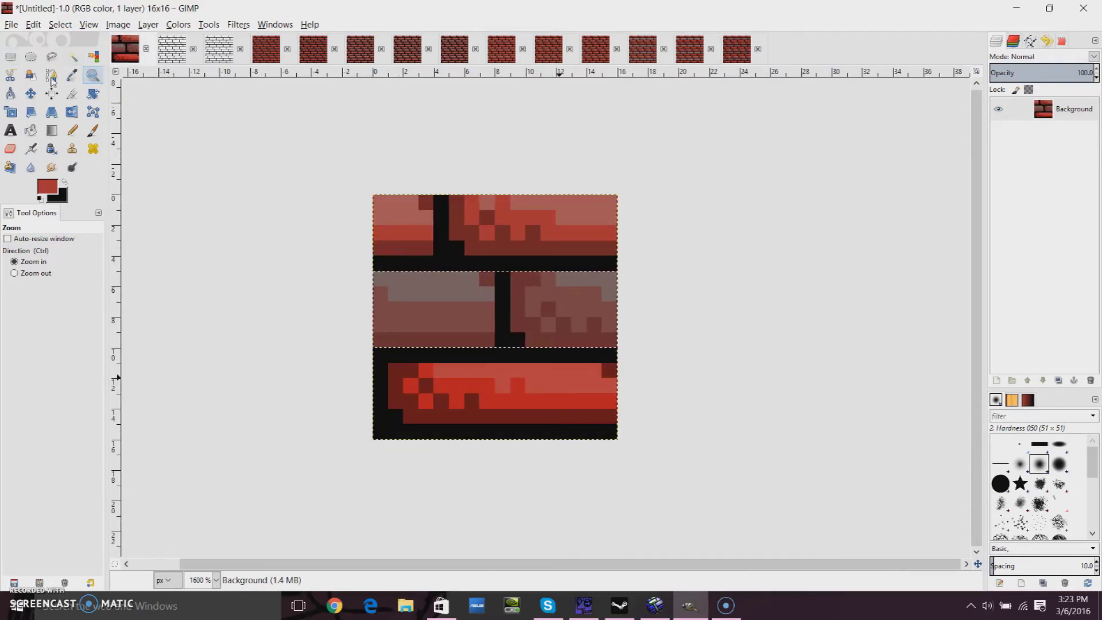
pyautogui.click(10, 58)
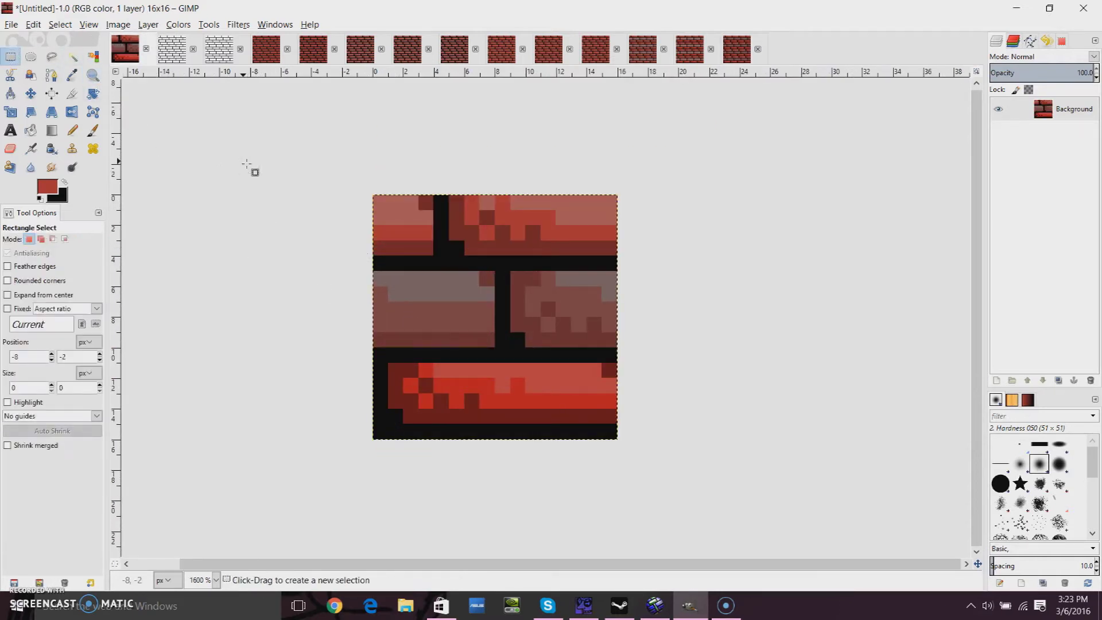
pyautogui.click(92, 75)
pyautogui.click(395, 258)
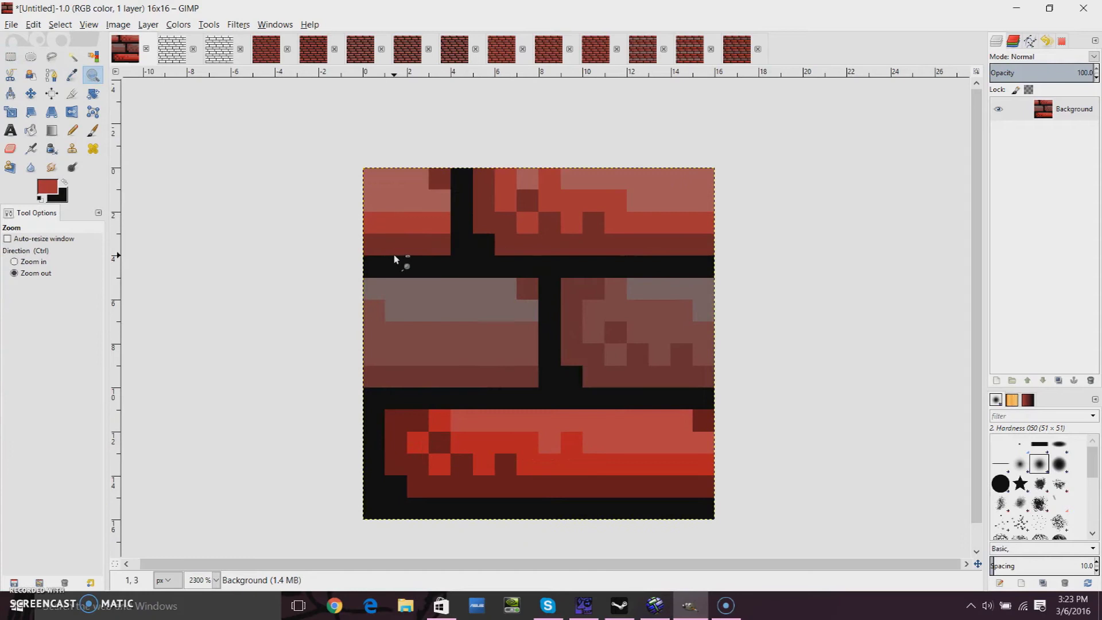
pyautogui.scroll(-2, 395, 255)
pyautogui.scroll(1, 353, 204)
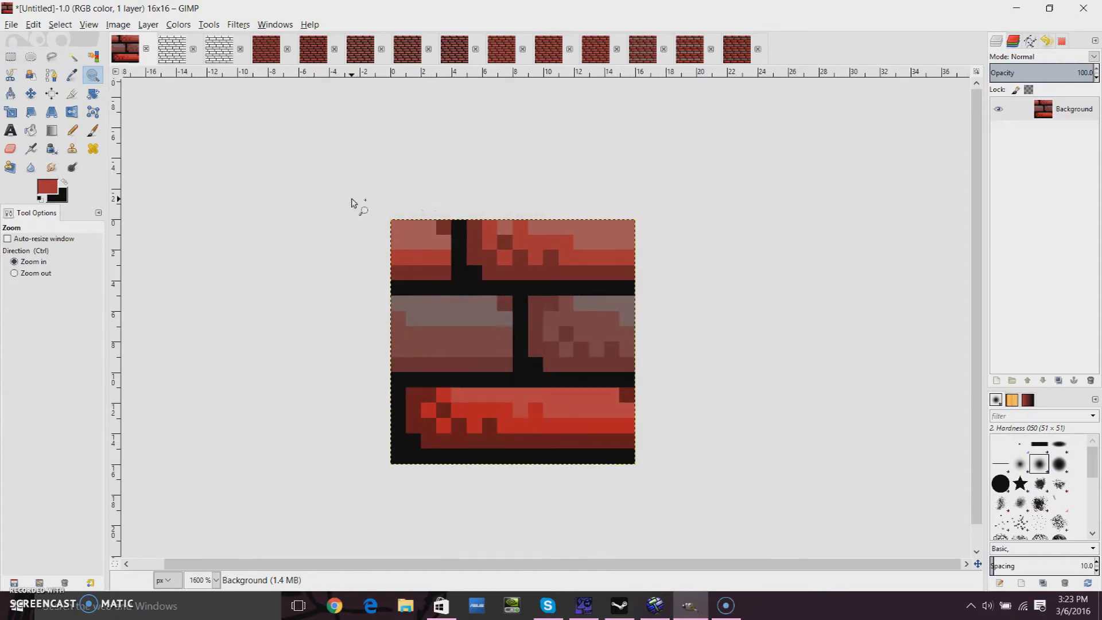
# Step: Examine the latest 64x64 tiled image from near and far, then return to the 16x16 source texture
pyautogui.click(740, 49)
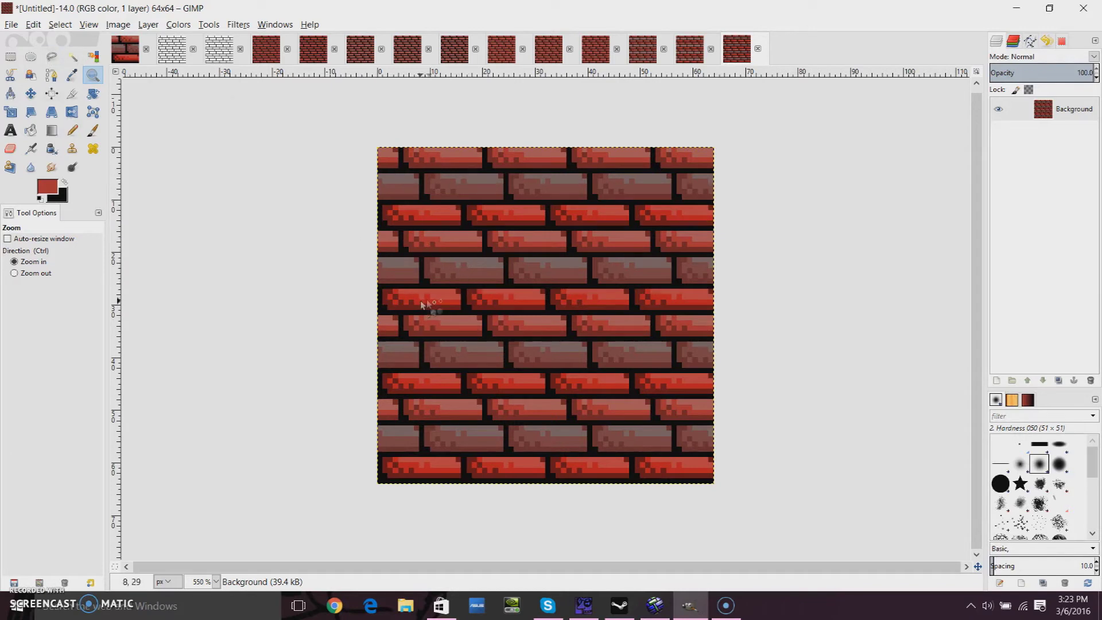
pyautogui.keyDown('ctrl'); pyautogui.click(488, 257); pyautogui.keyUp('ctrl')
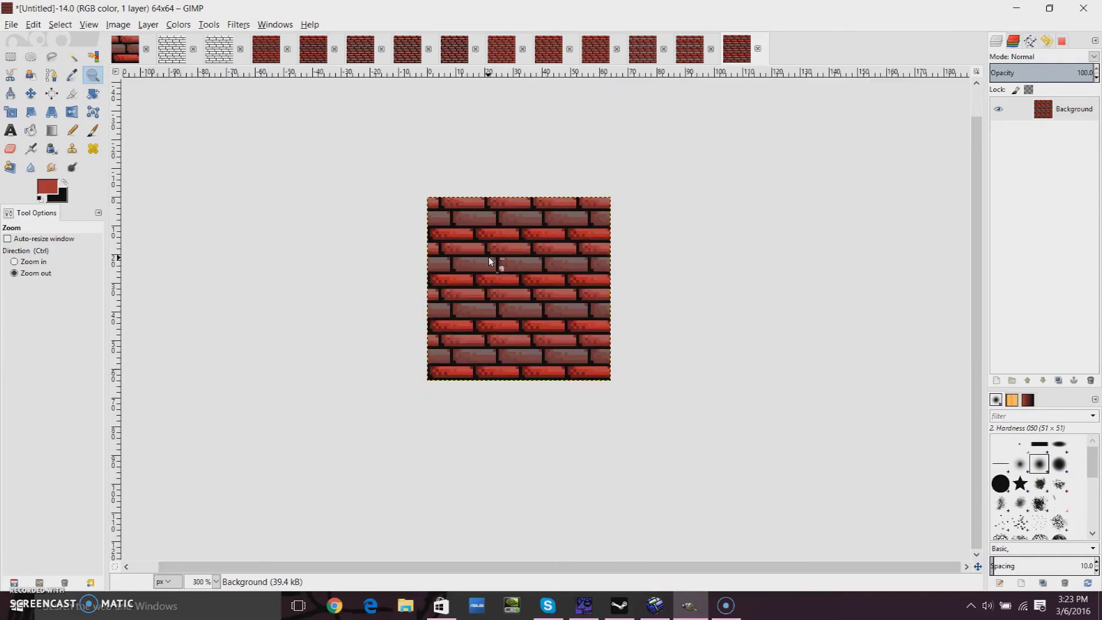
pyautogui.keyDown('ctrl'); pyautogui.click(489, 261); pyautogui.keyUp('ctrl')
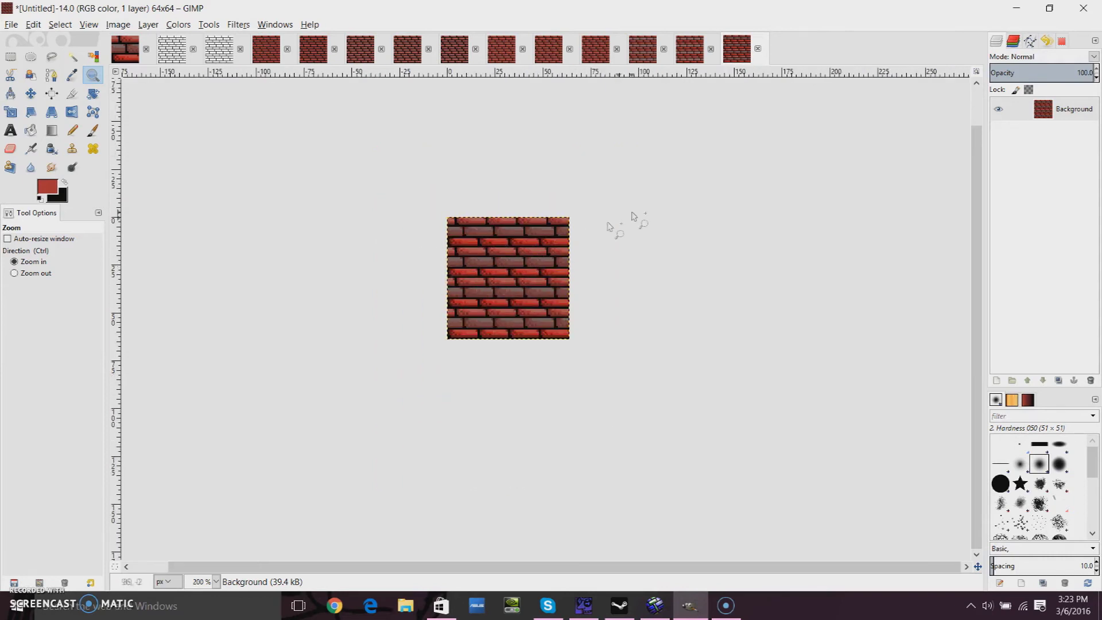
pyautogui.click(461, 236)
pyautogui.click(462, 237)
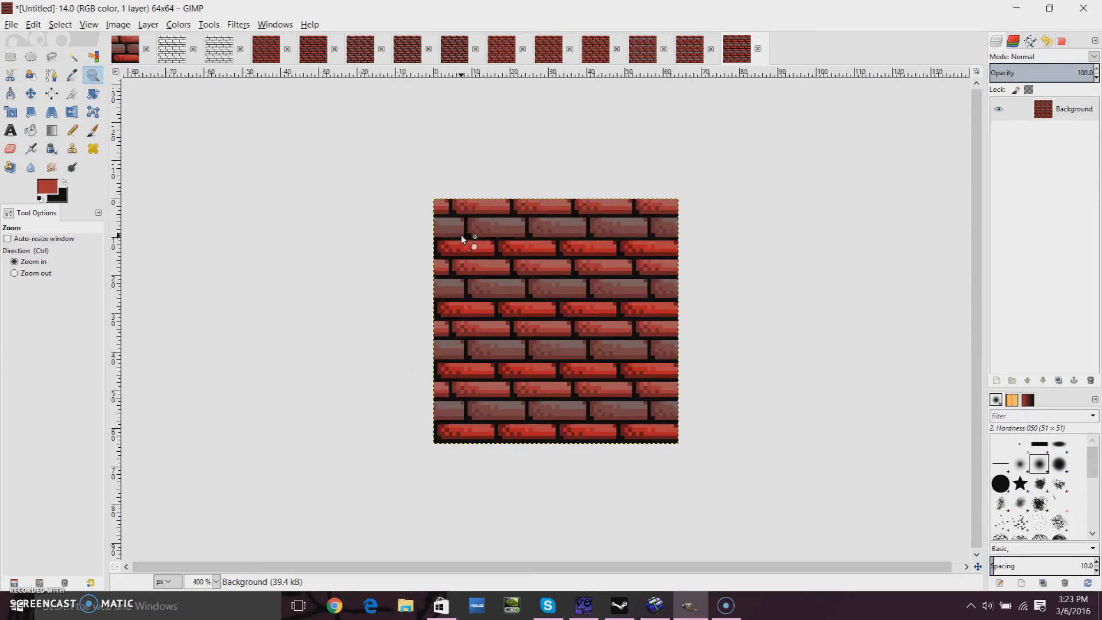
pyautogui.click(125, 56)
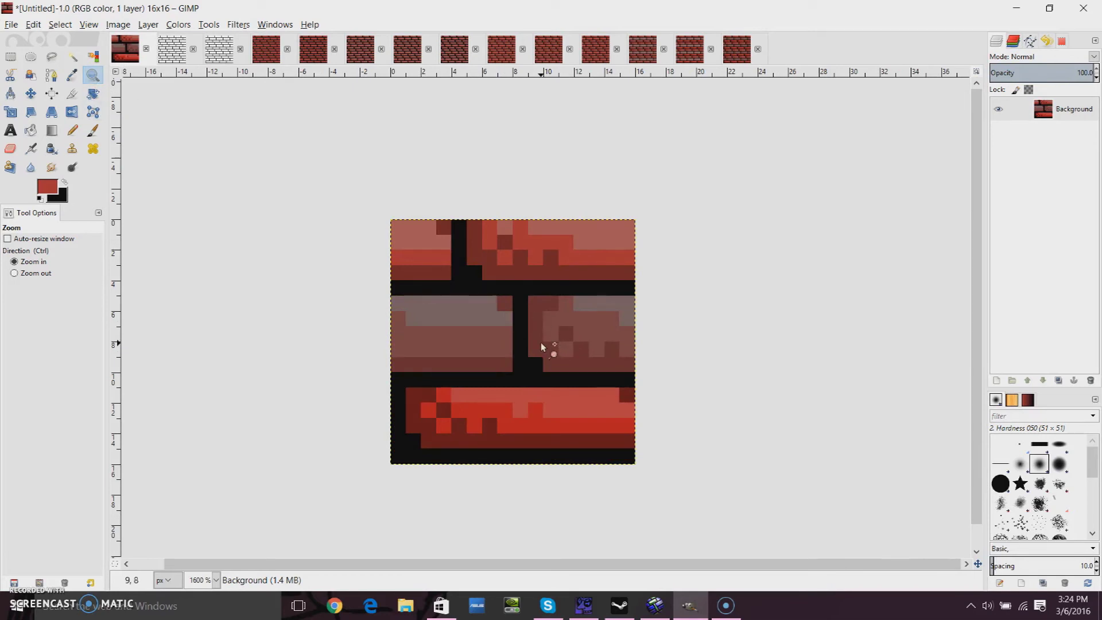